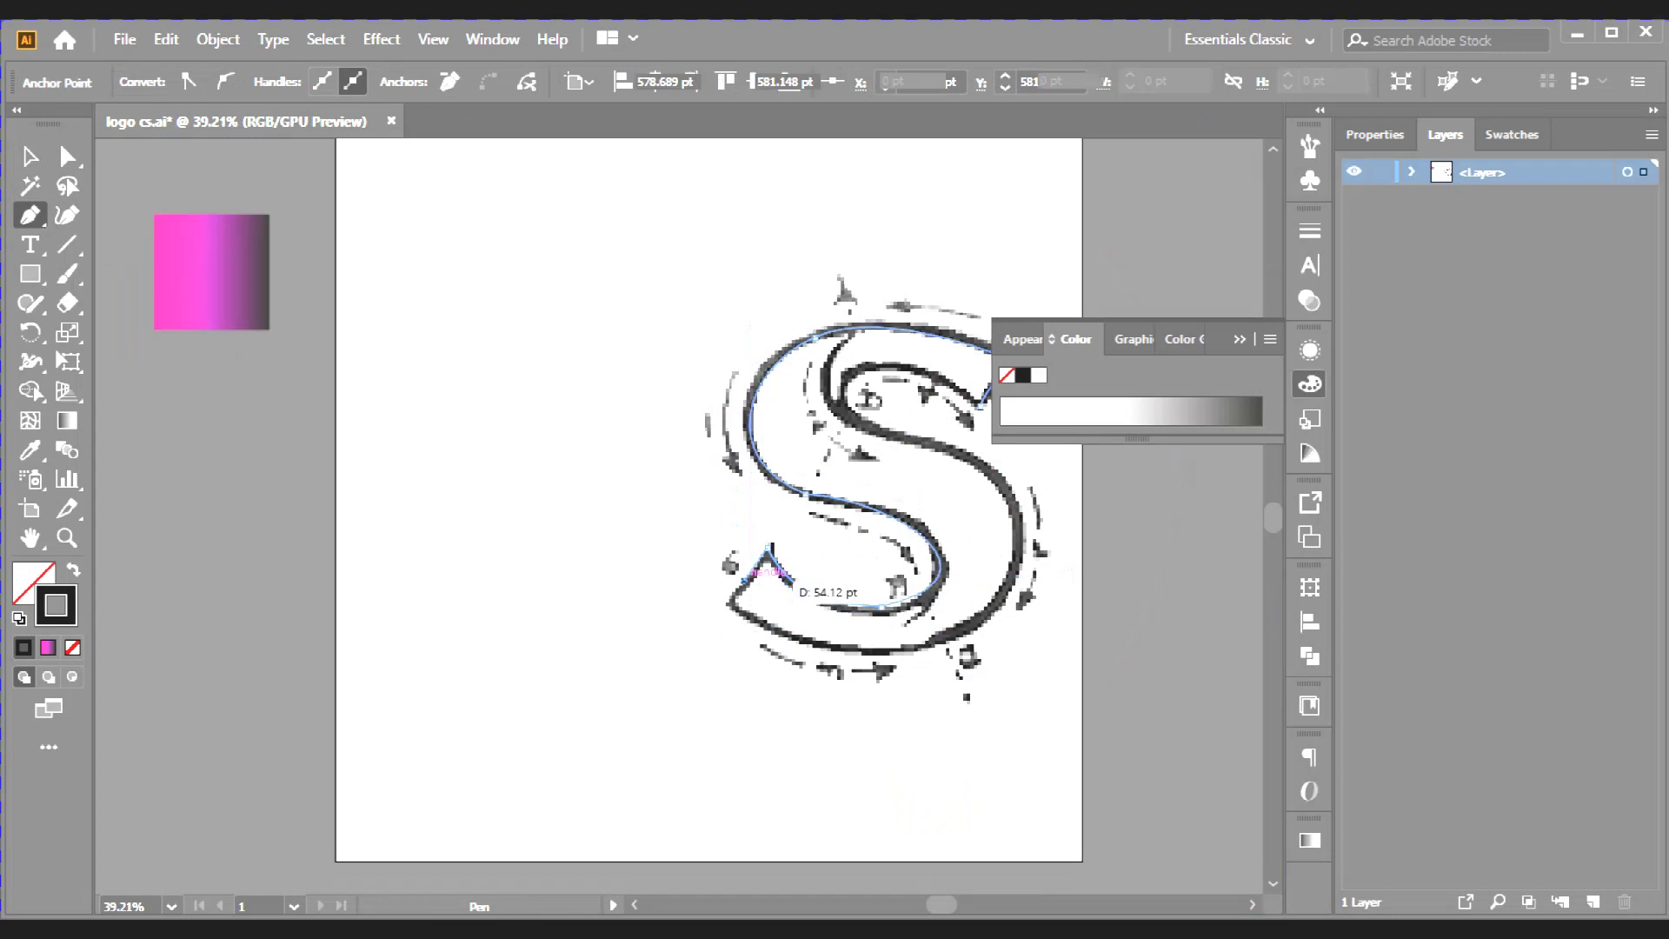
Pen-trace an open path along the S's bottom, right side and upper inner curve
click(728, 604)
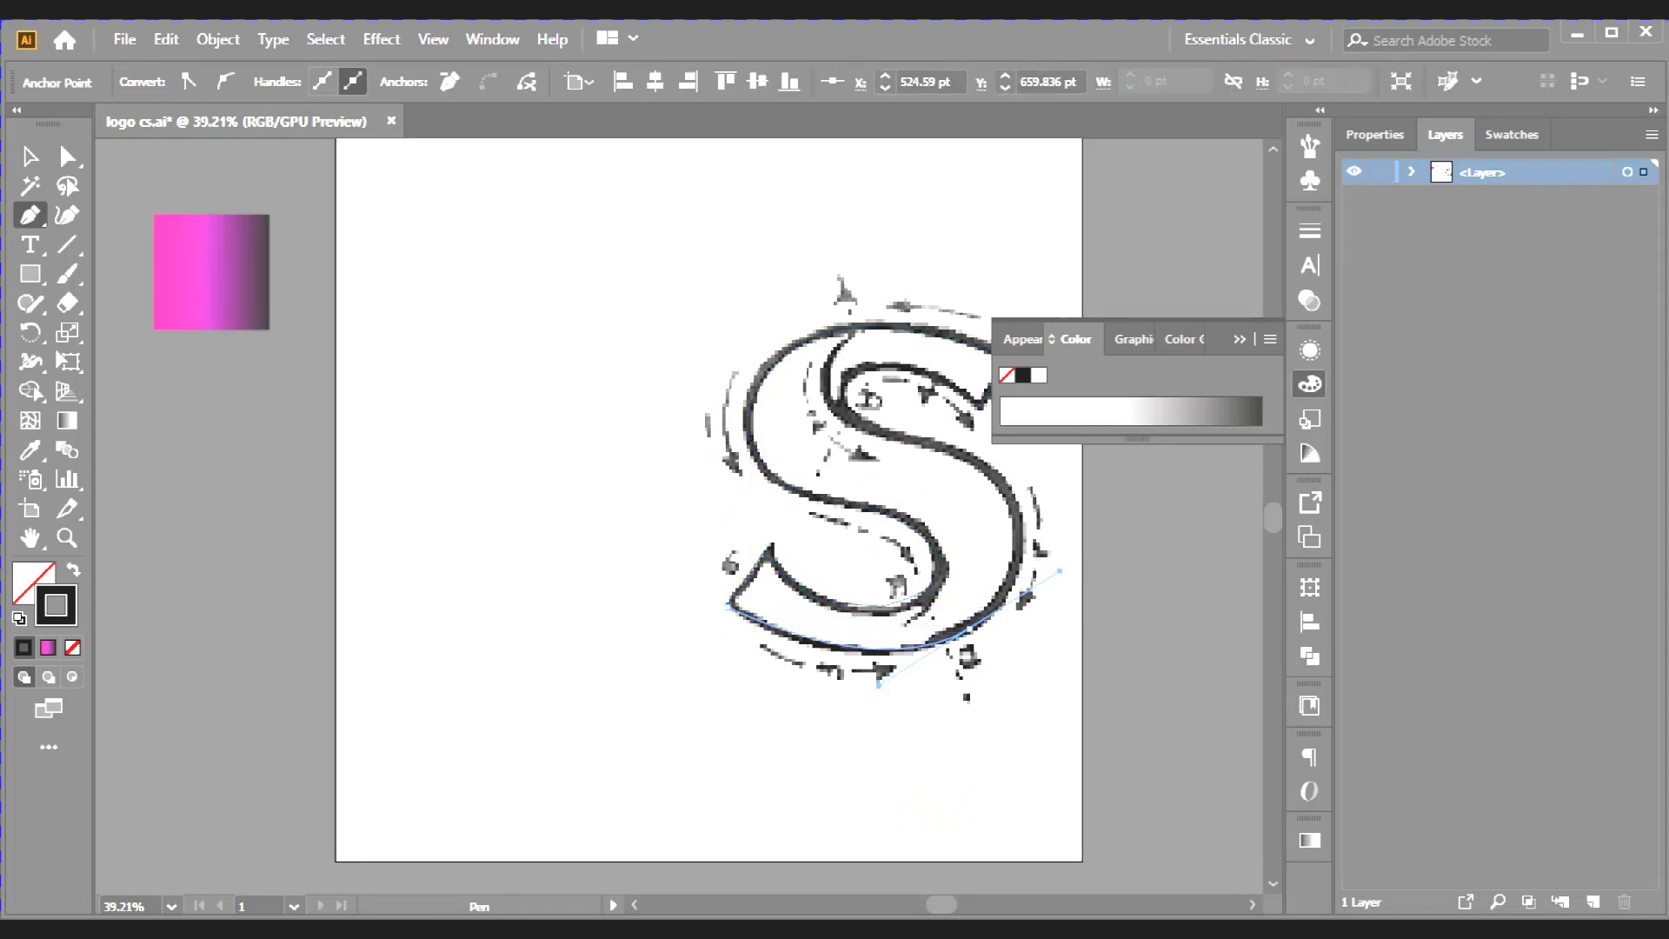
drag(1024, 598, 1080, 574)
drag(886, 367, 987, 350)
key(alt)
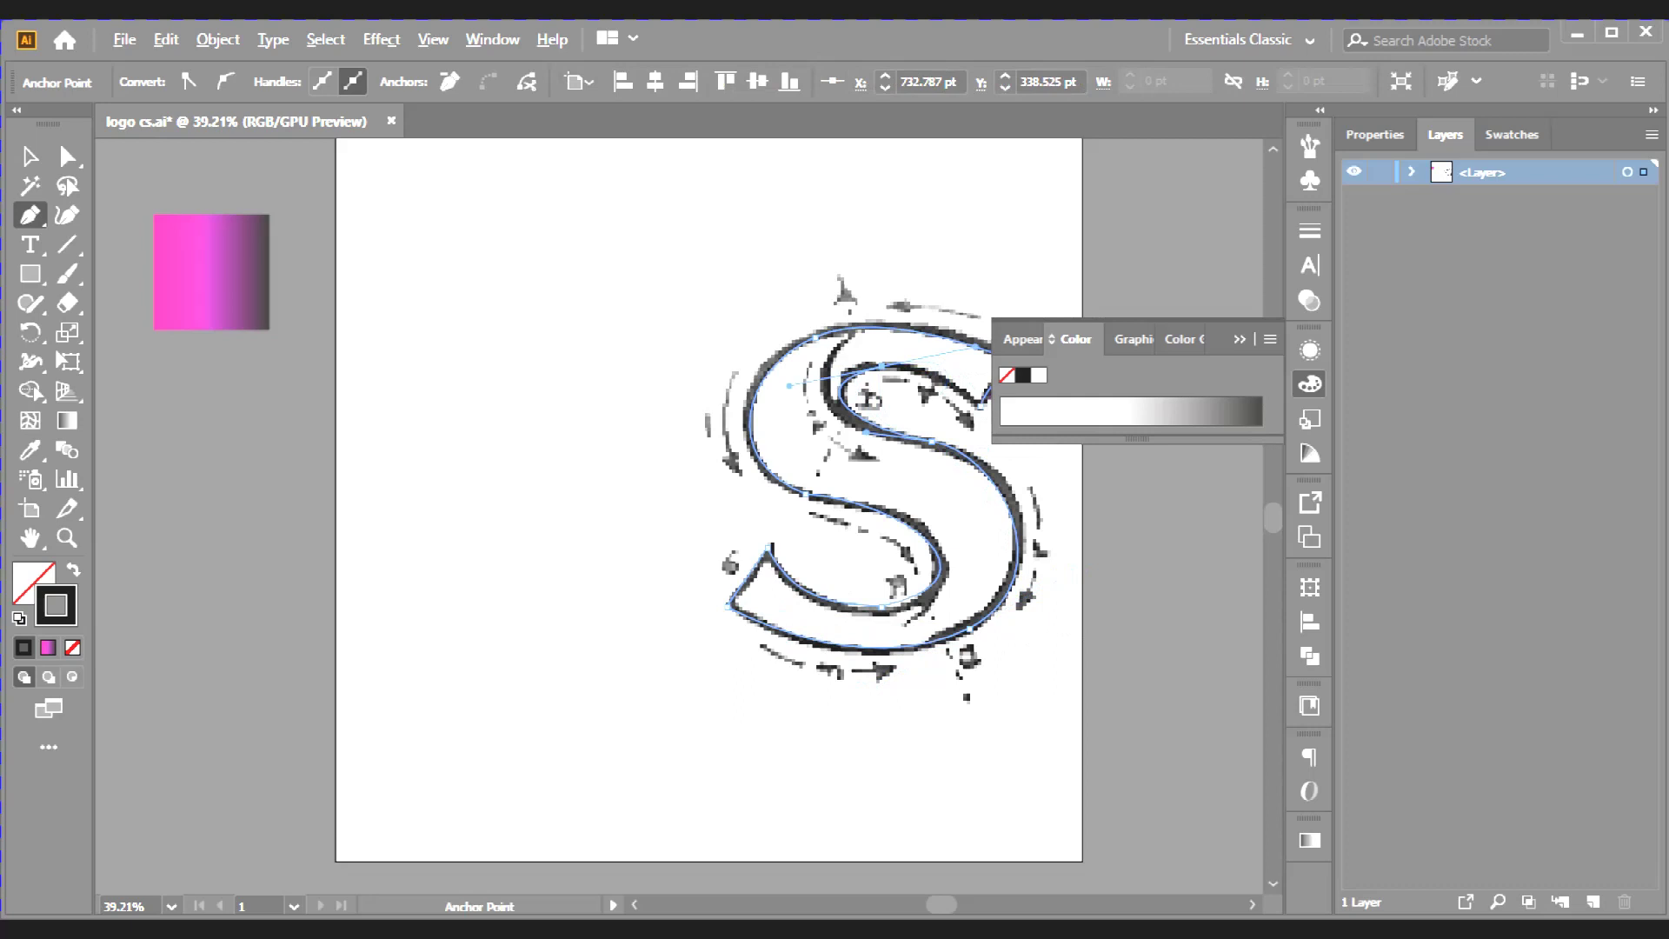
drag(986, 349, 939, 365)
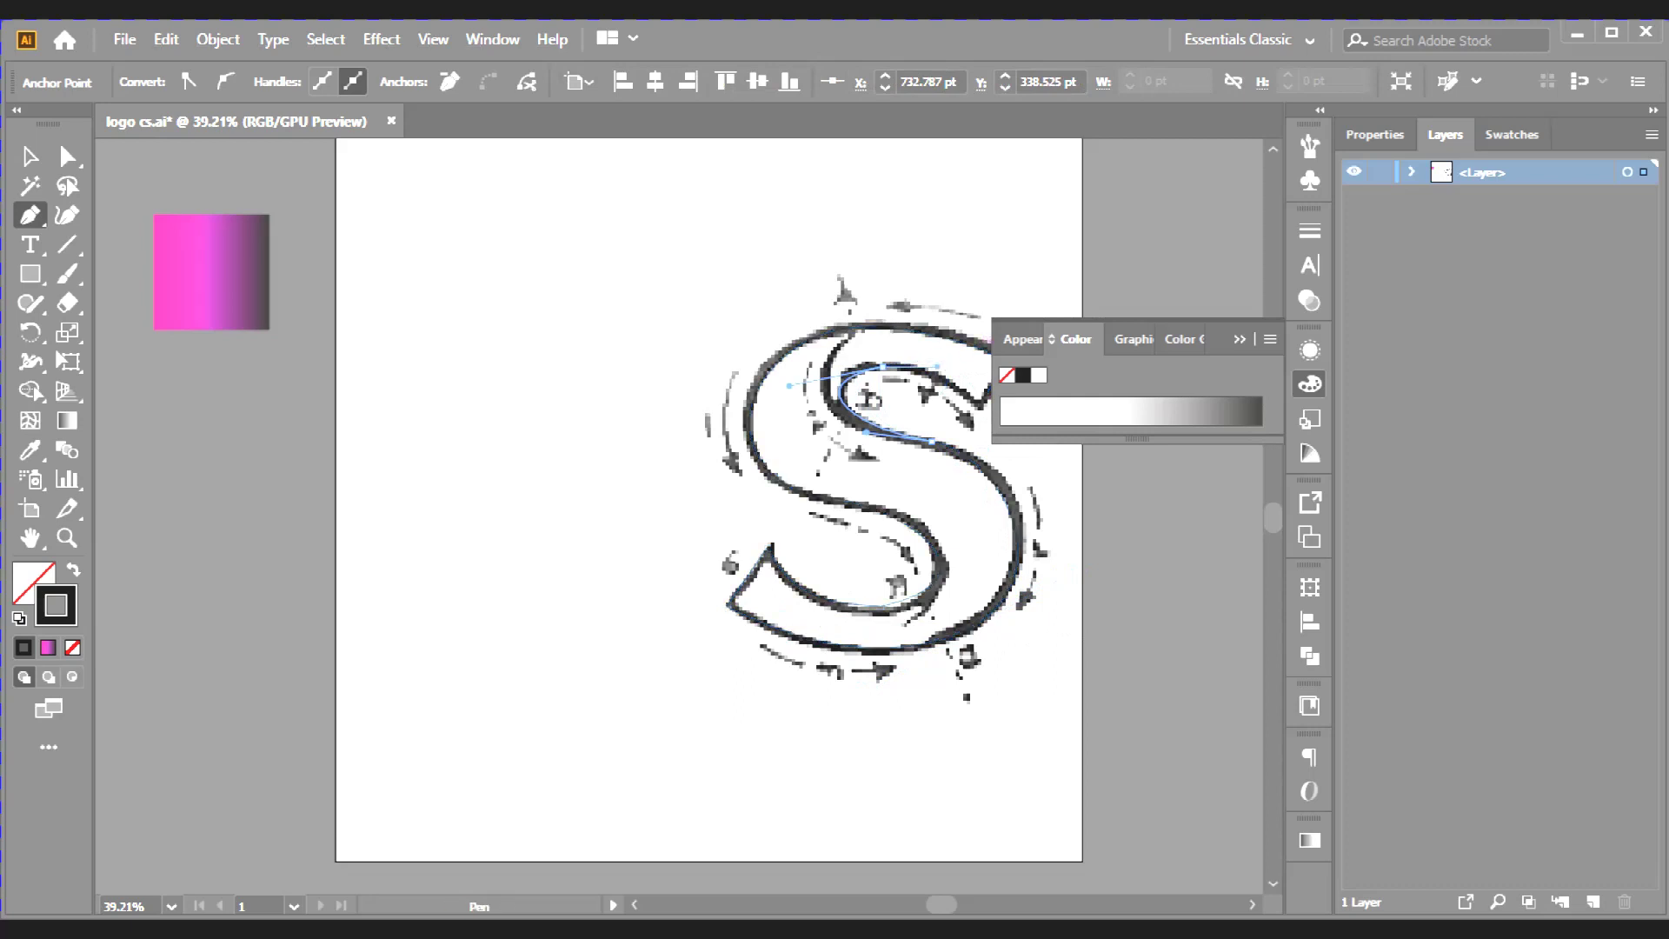
click(986, 399)
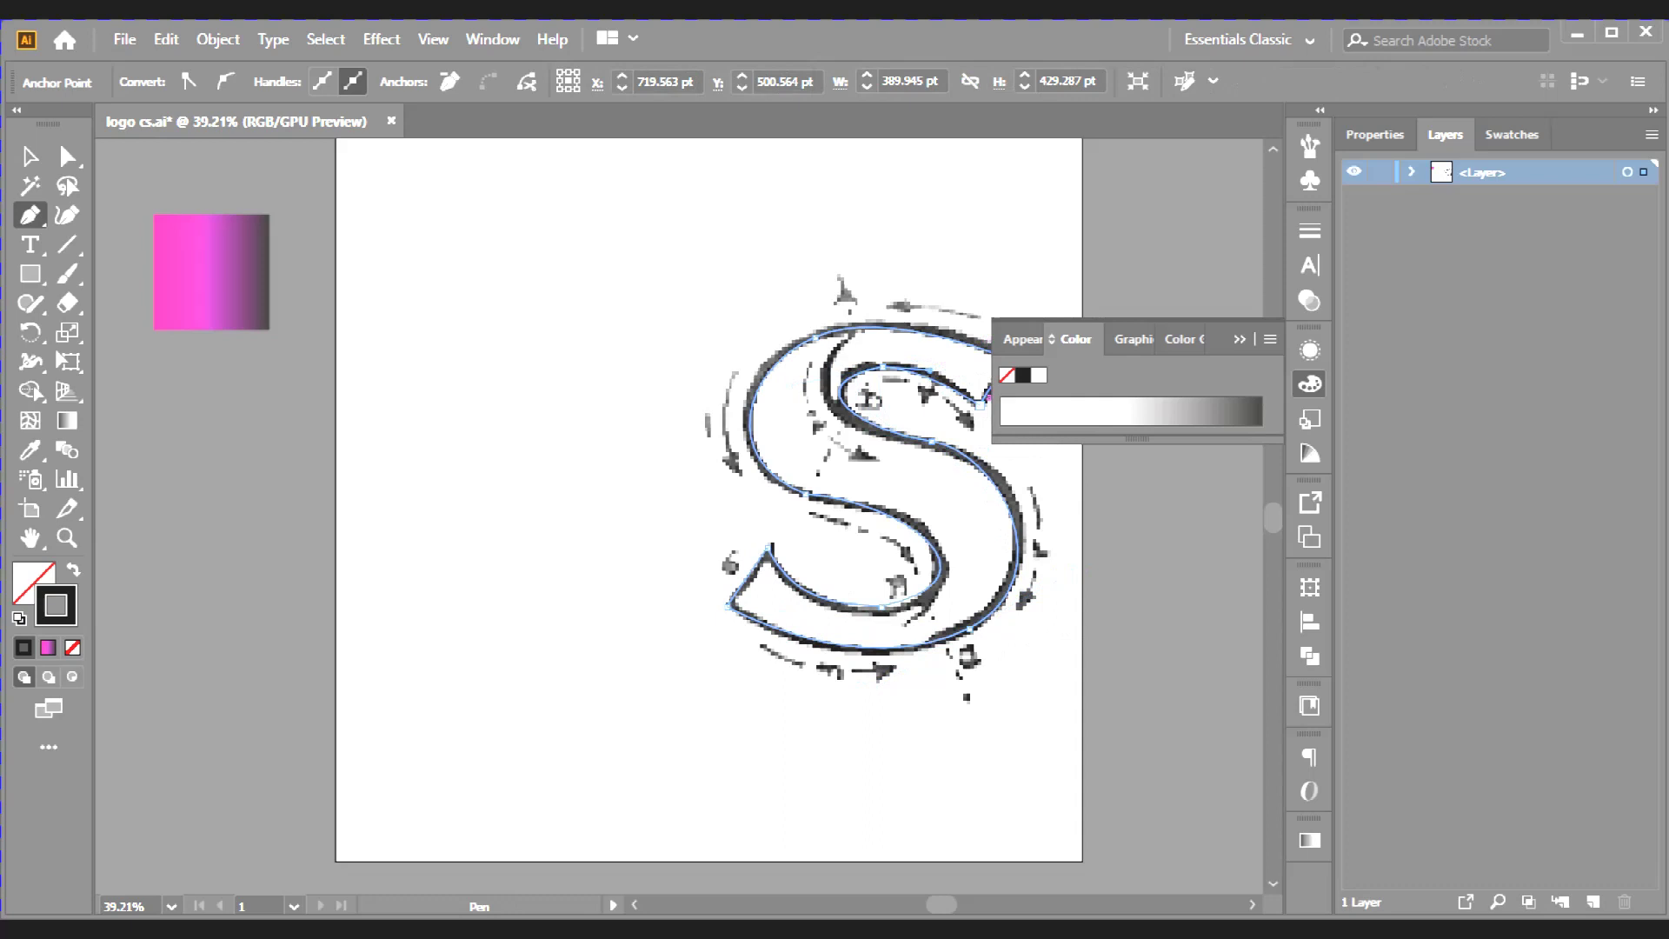
key(Escape)
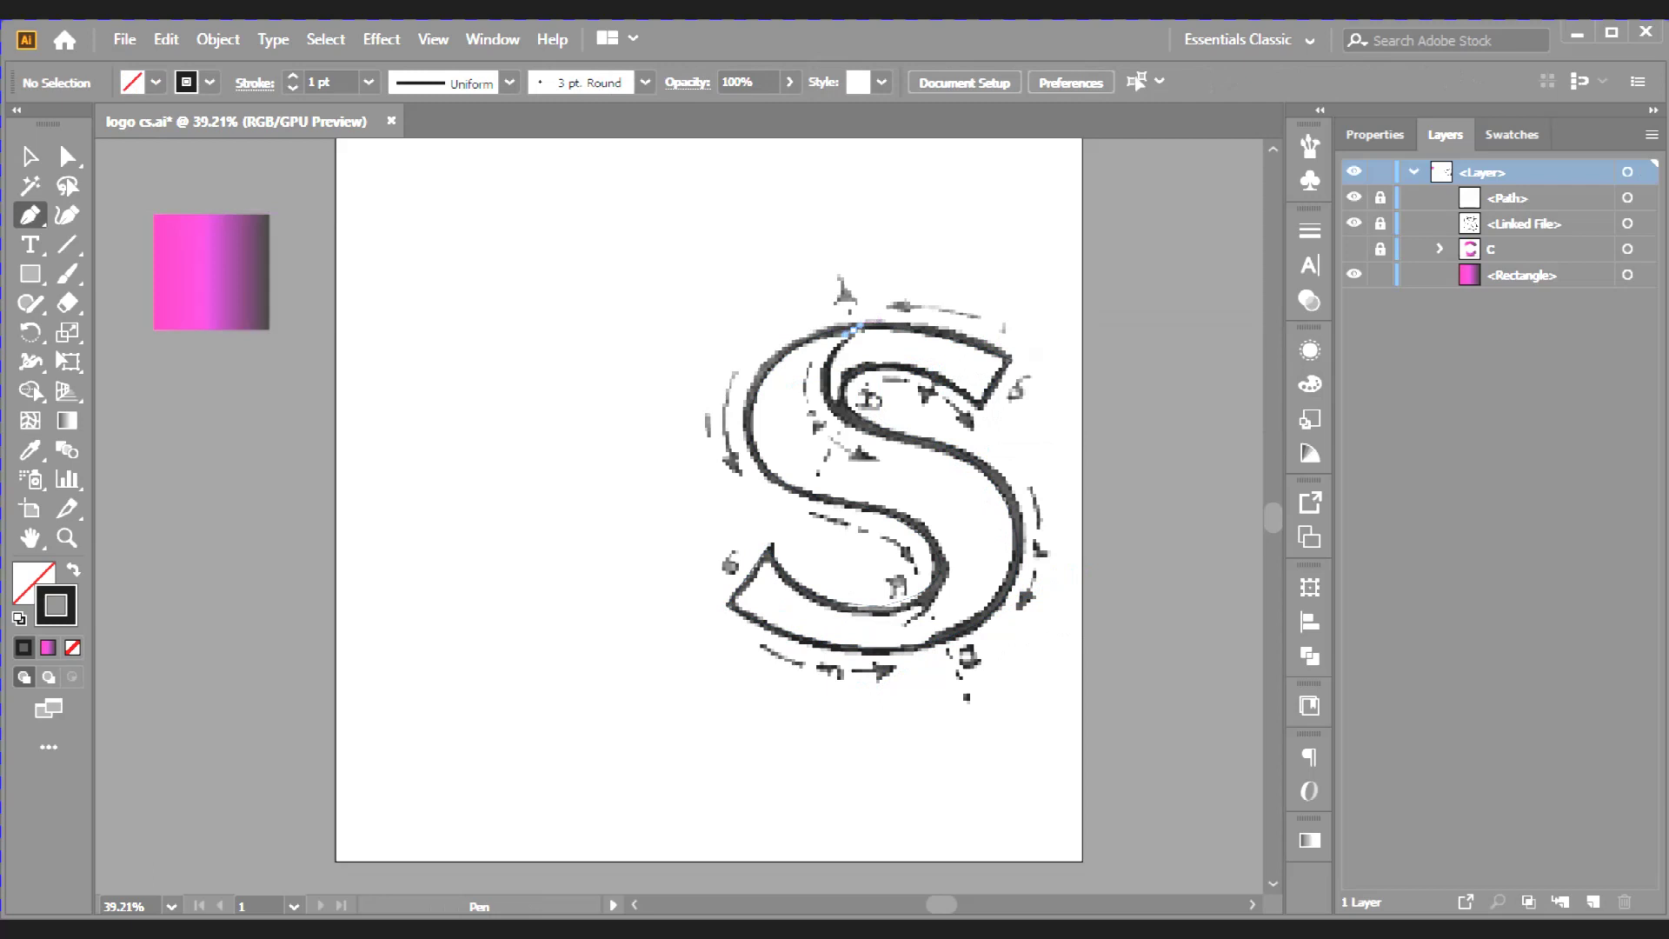
Trace a second closed path around the S's outer right side, bottom, middle and upper-left curves
drag(931, 440, 1082, 454)
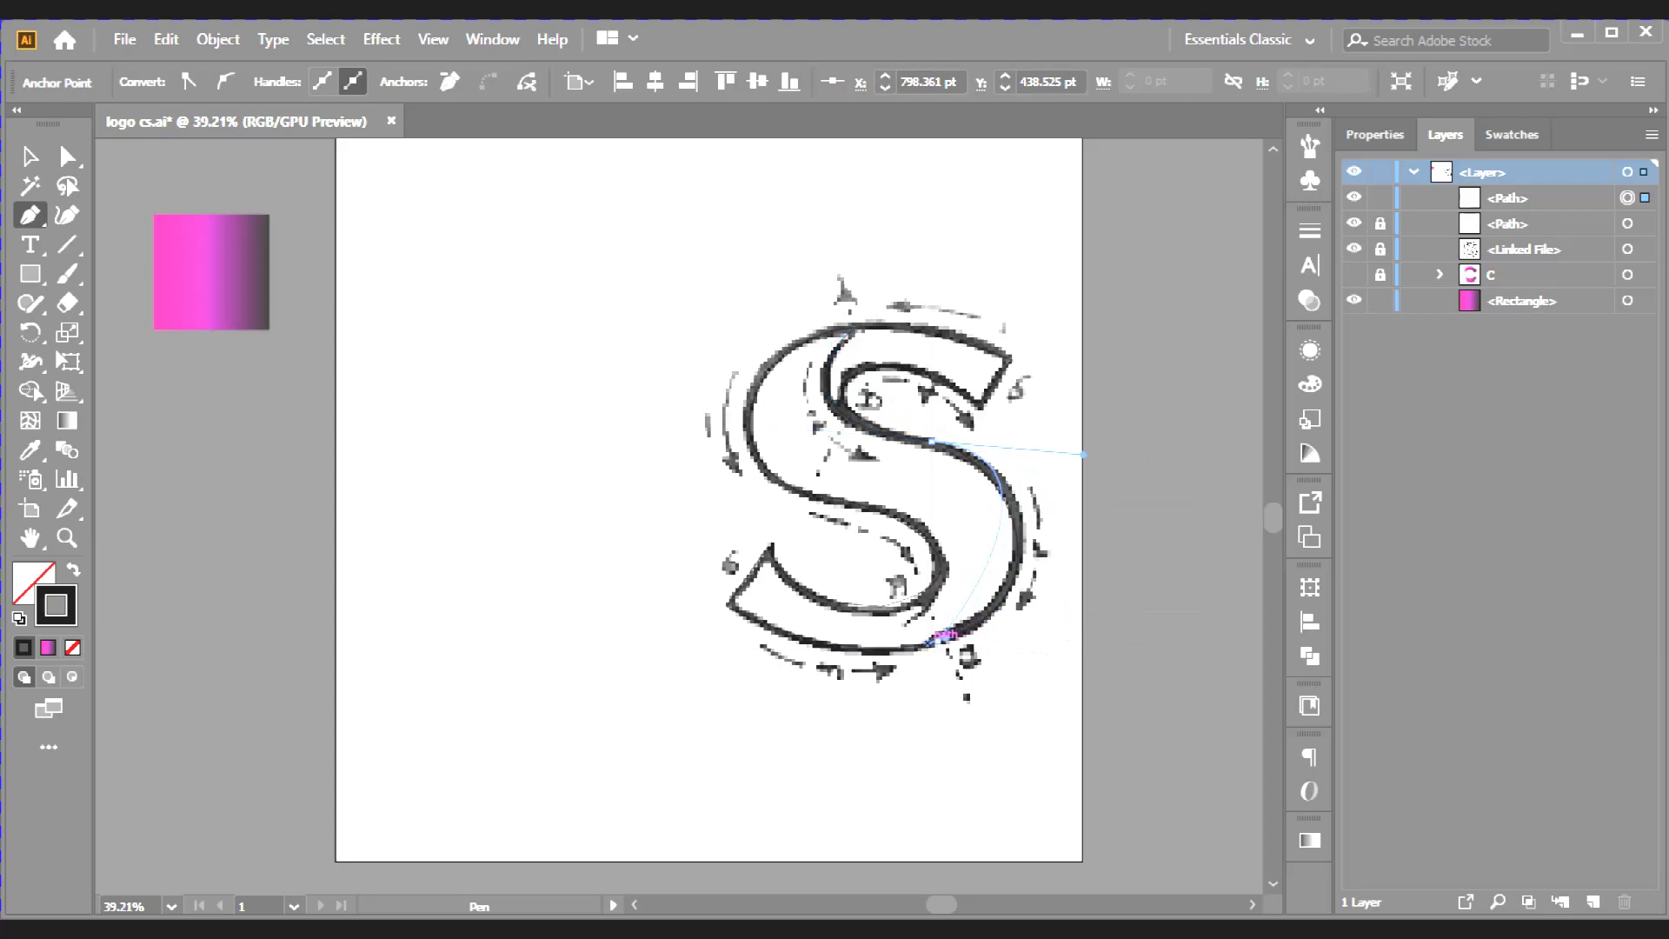
drag(860, 648, 786, 650)
drag(1011, 574, 938, 543)
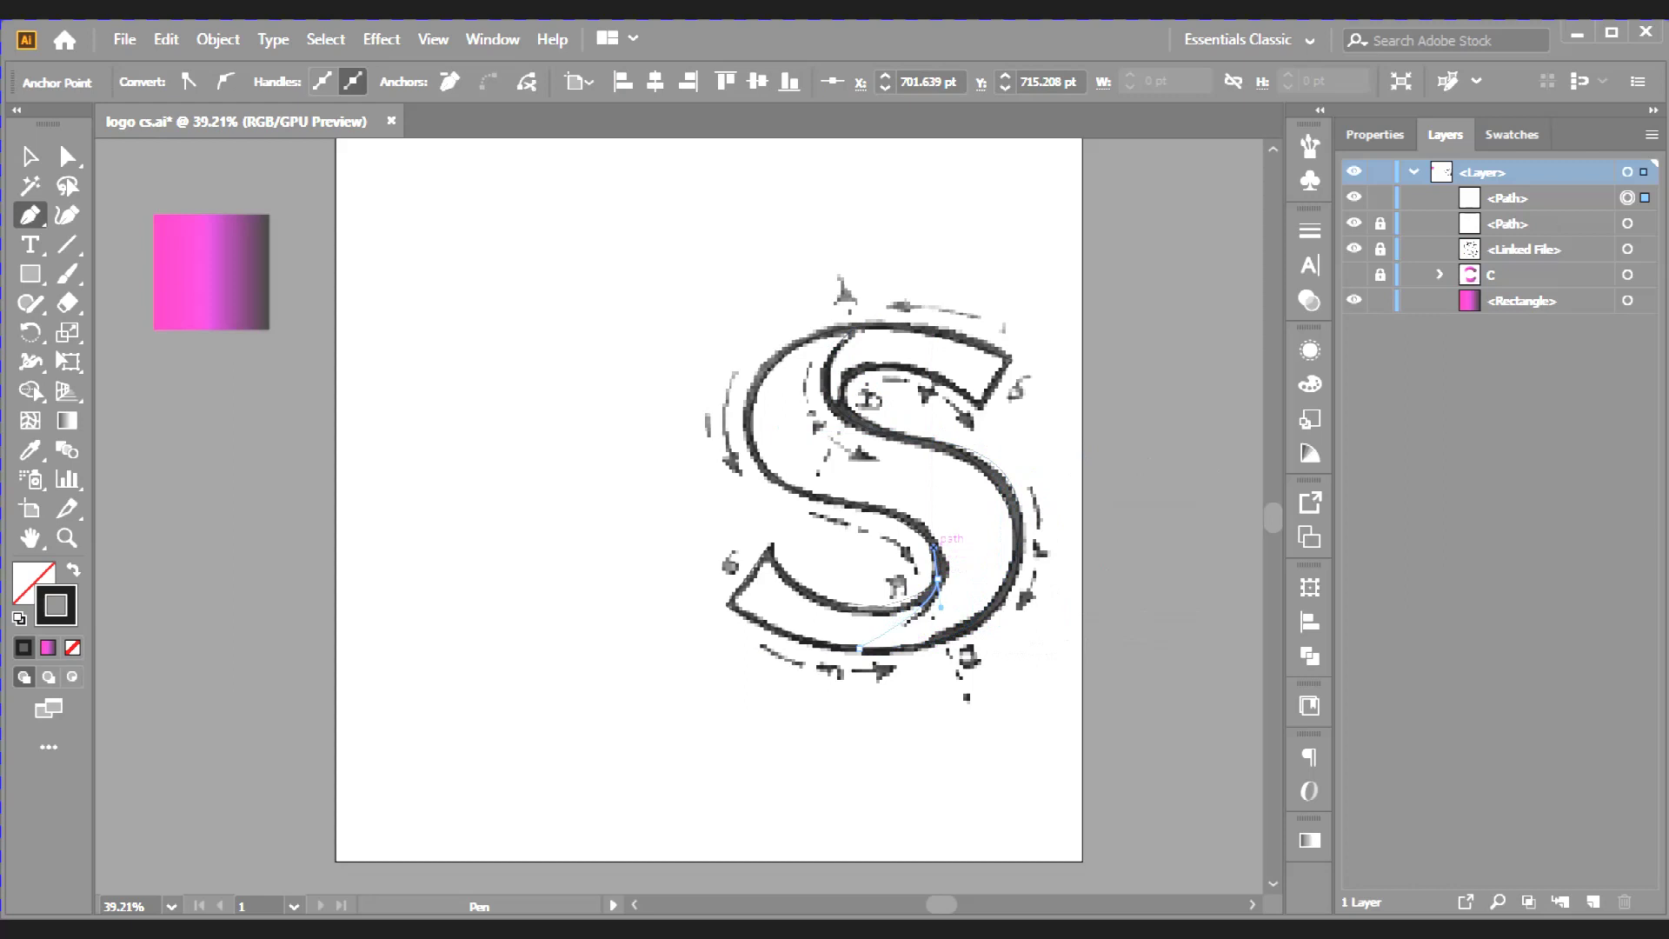
click(936, 533)
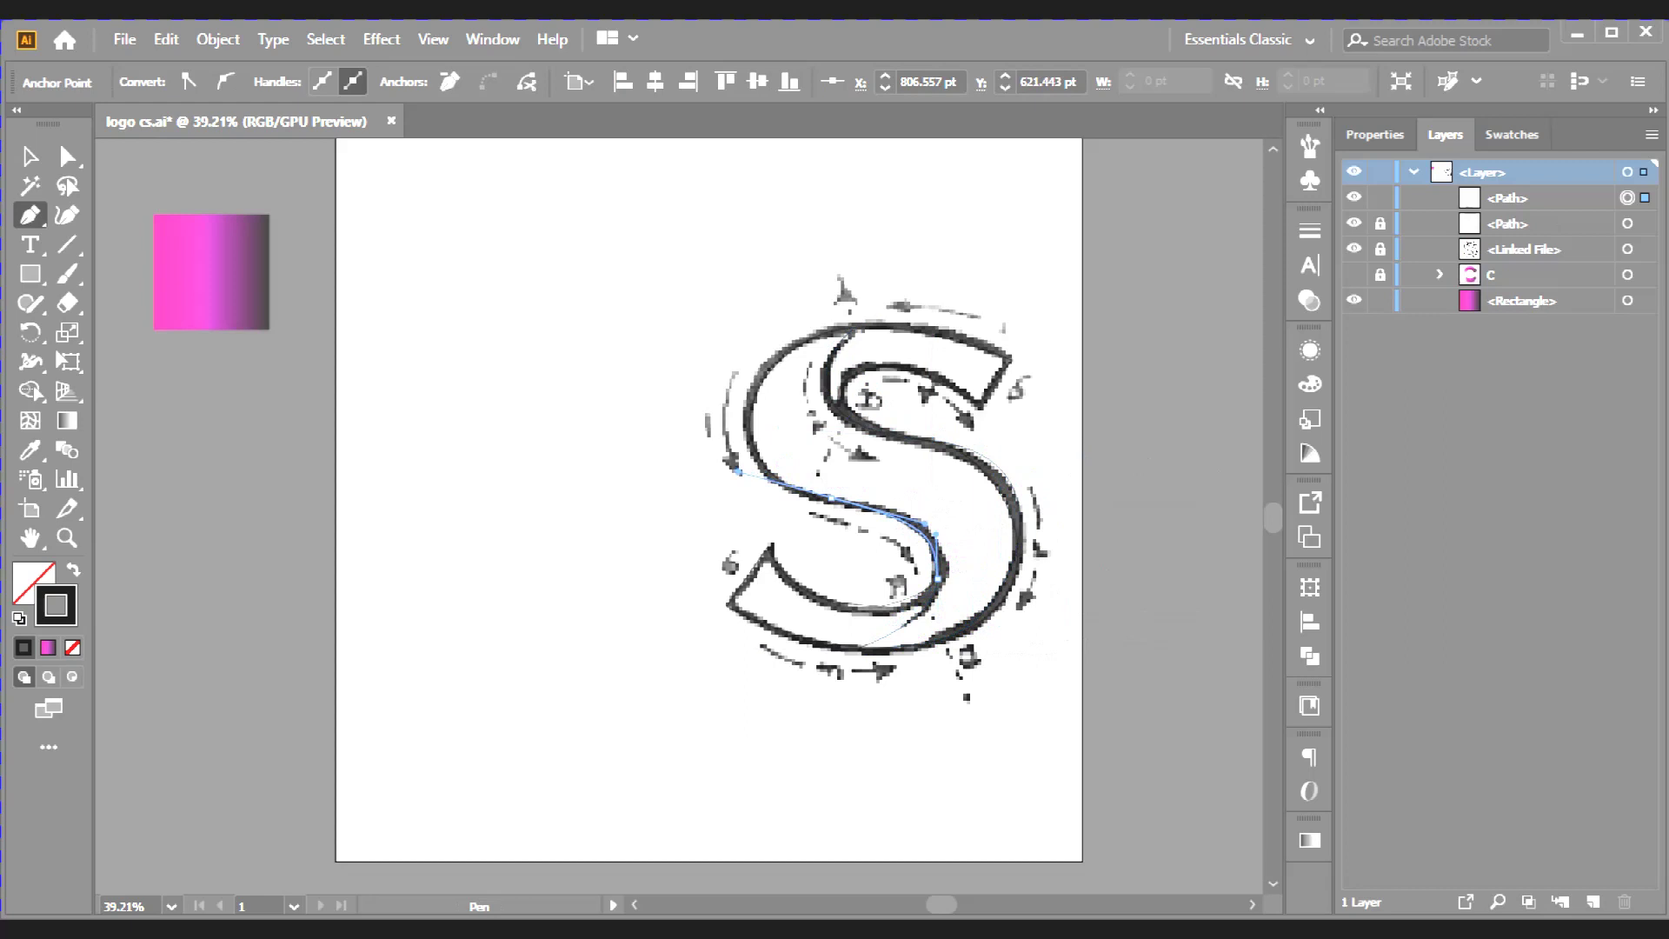
click(930, 443)
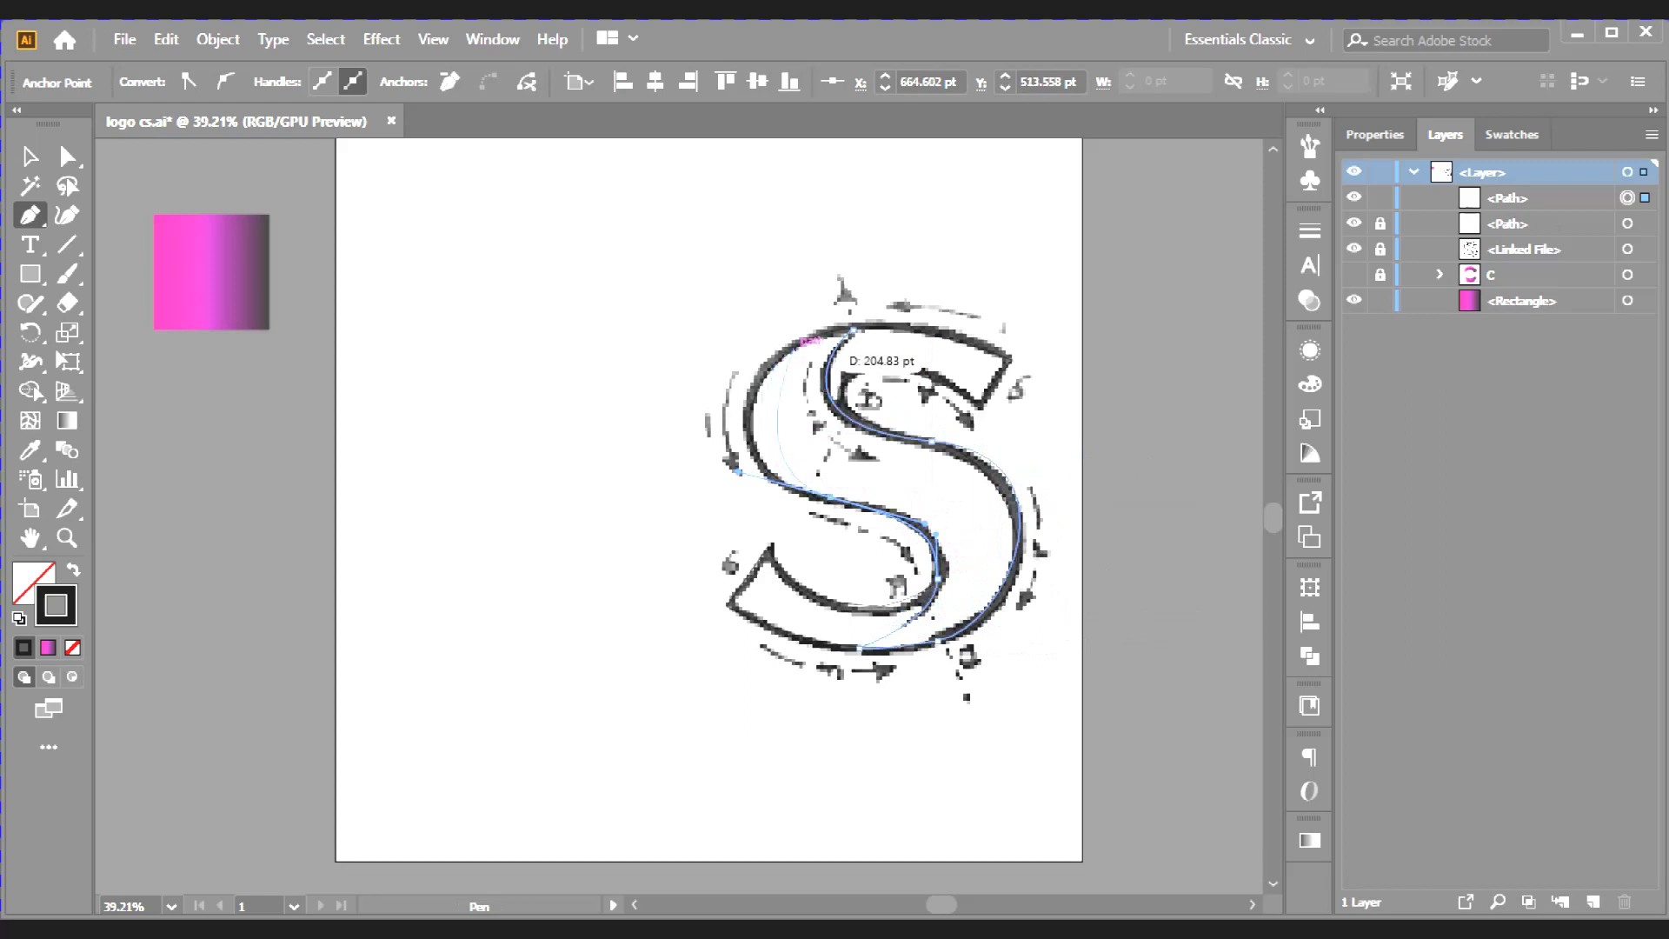
drag(778, 352, 817, 315)
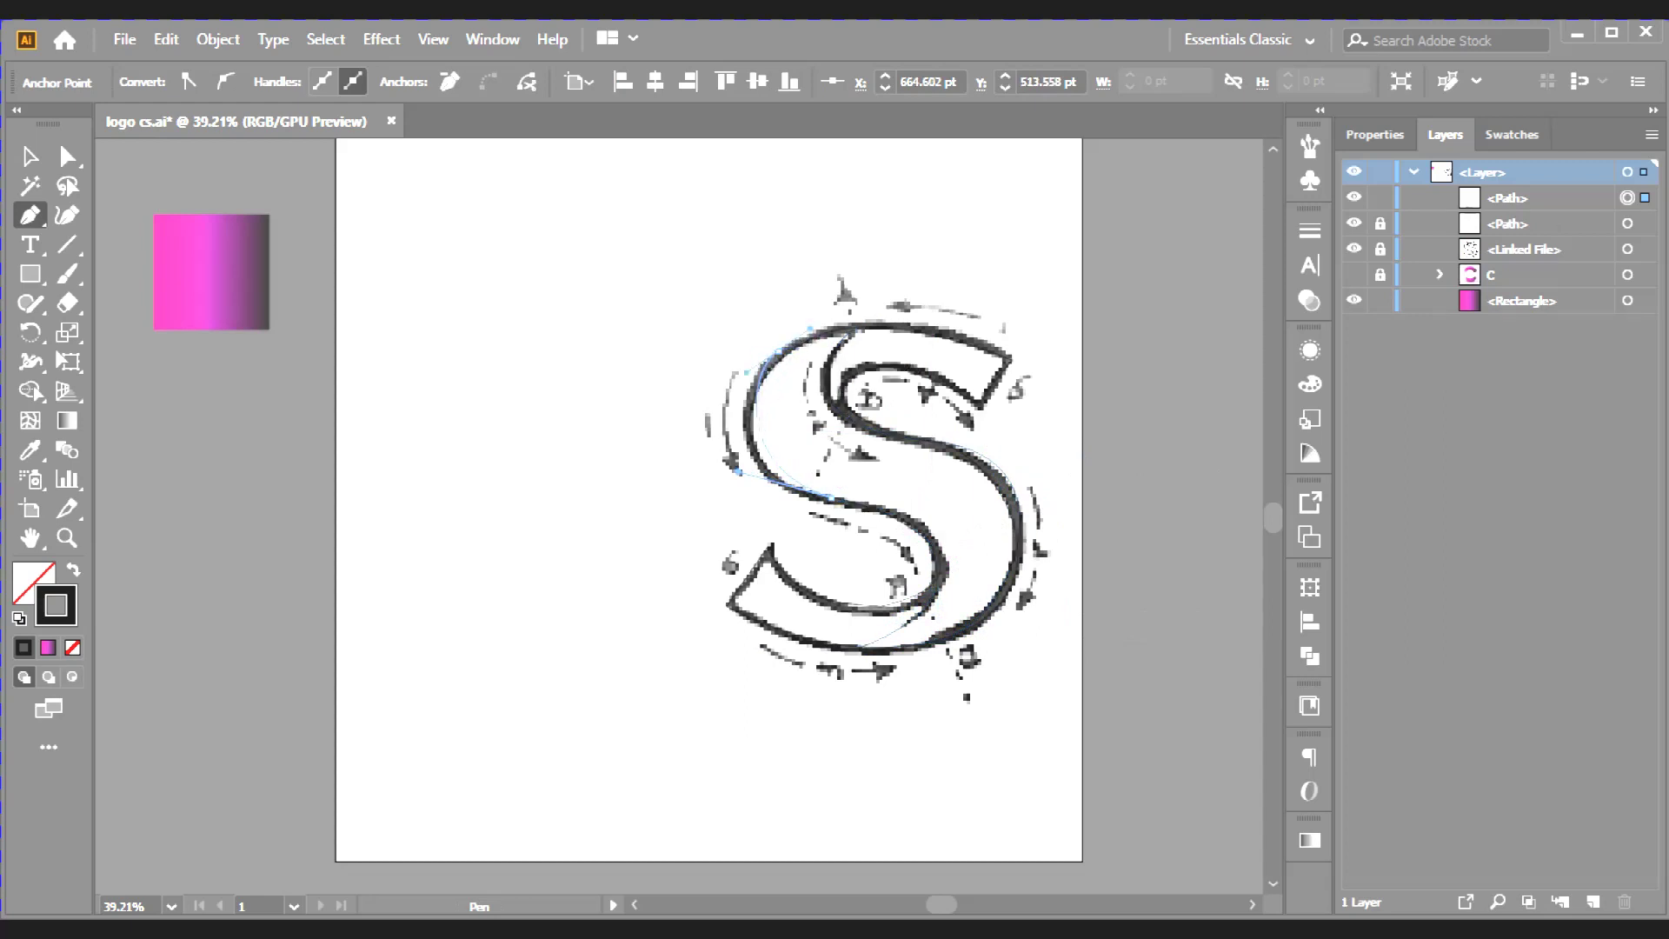
click(853, 330)
drag(852, 329, 861, 326)
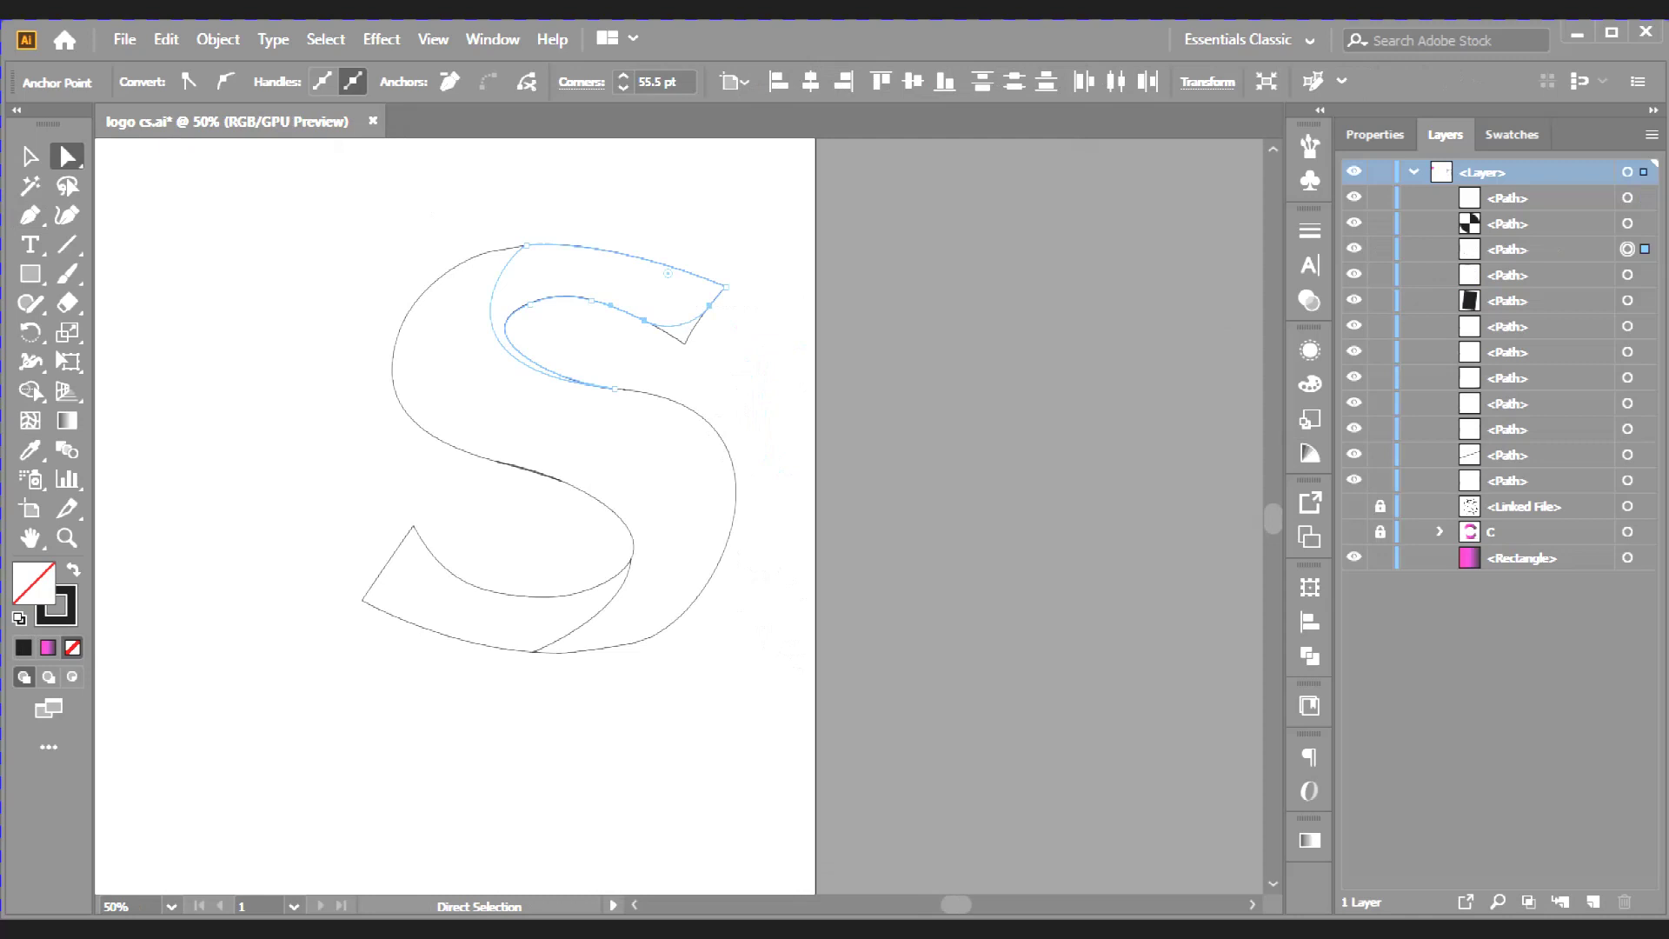
Round the S's top-tip and lower-left-tip corners by dragging their live corner widgets
drag(667, 273, 657, 227)
key(ctrl+shift+a)
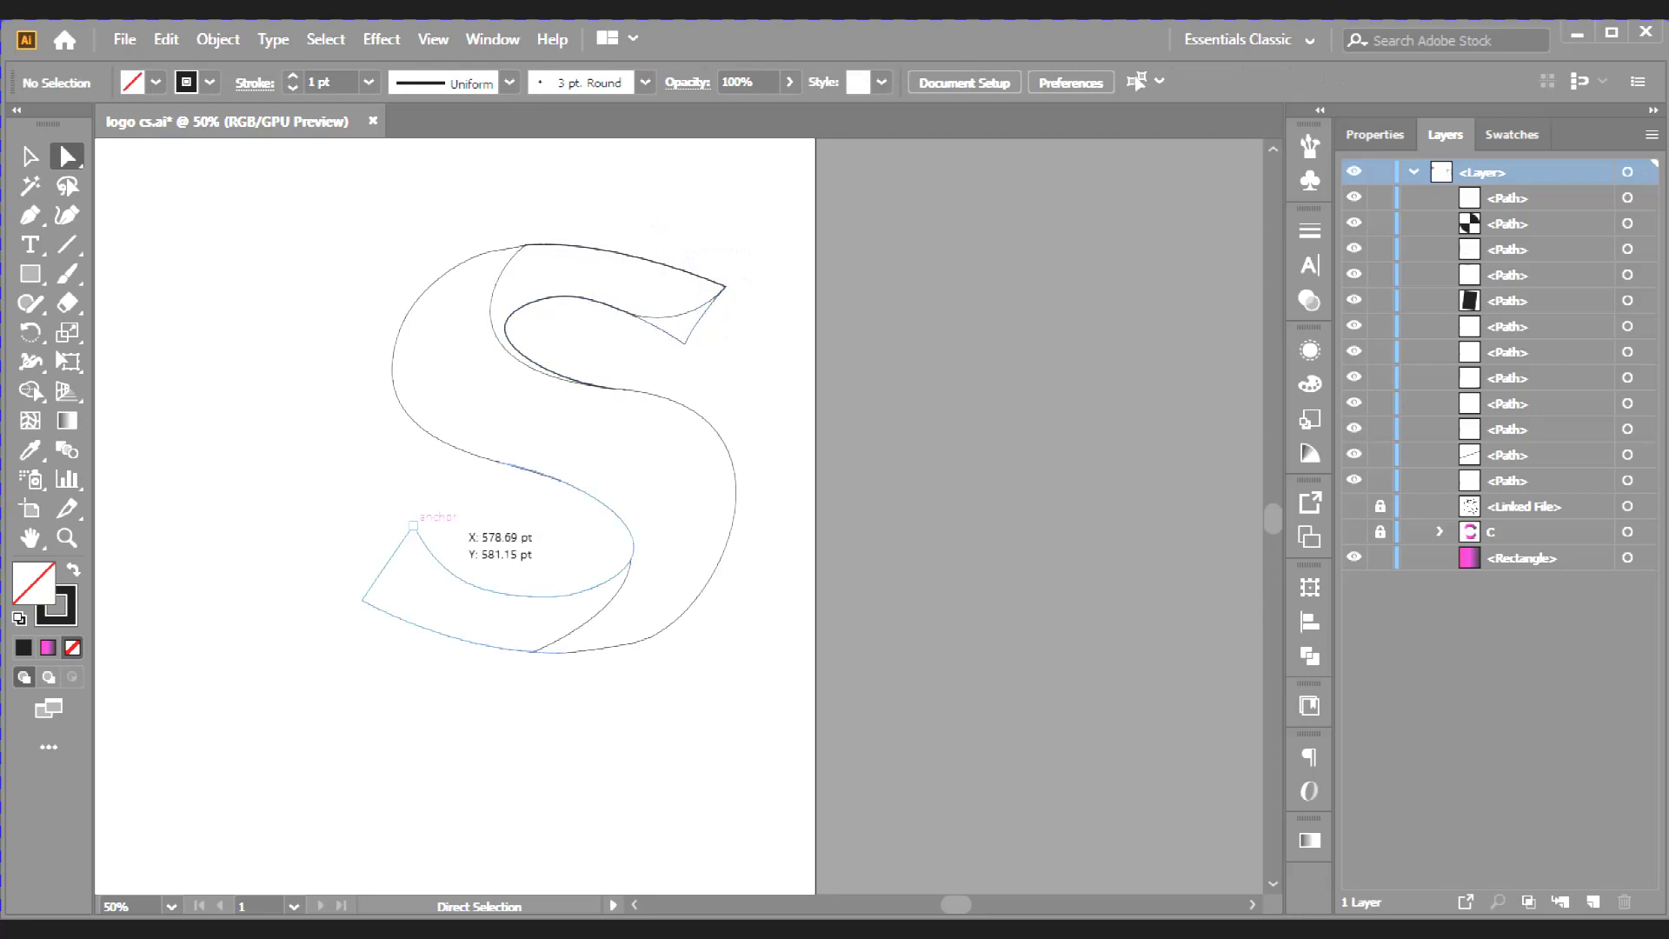
click(412, 526)
drag(413, 549, 423, 640)
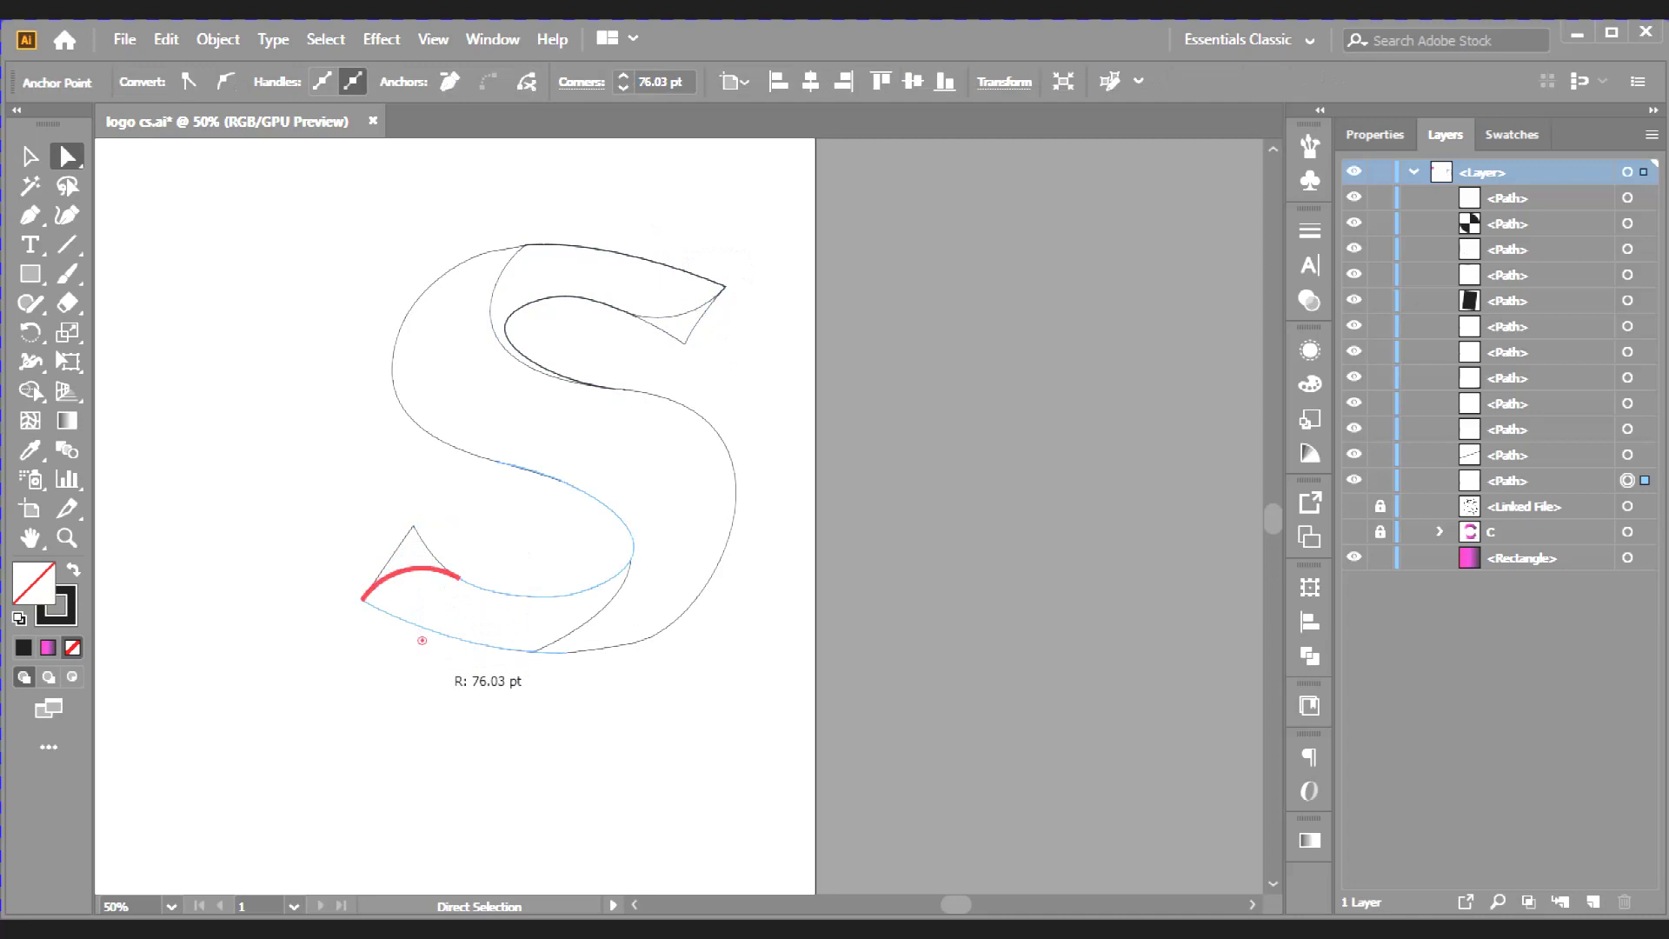
click(422, 640)
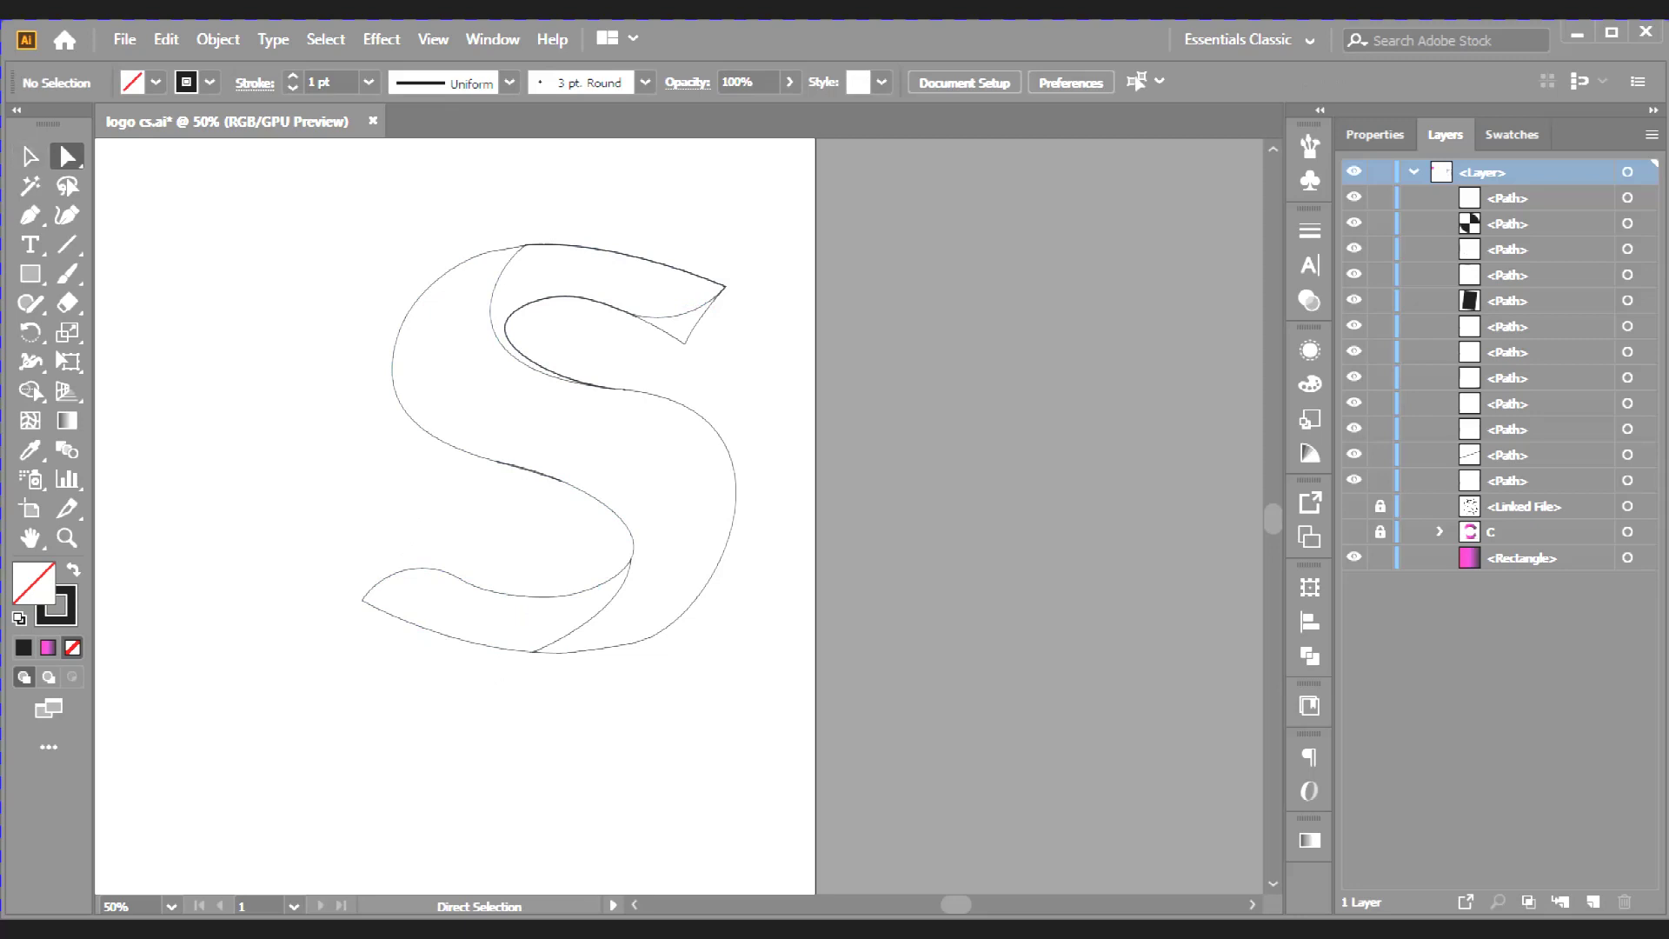
click(30, 156)
Select all traced paths and merge the S's tail regions with the Shape Builder tool
key(ctrl+a)
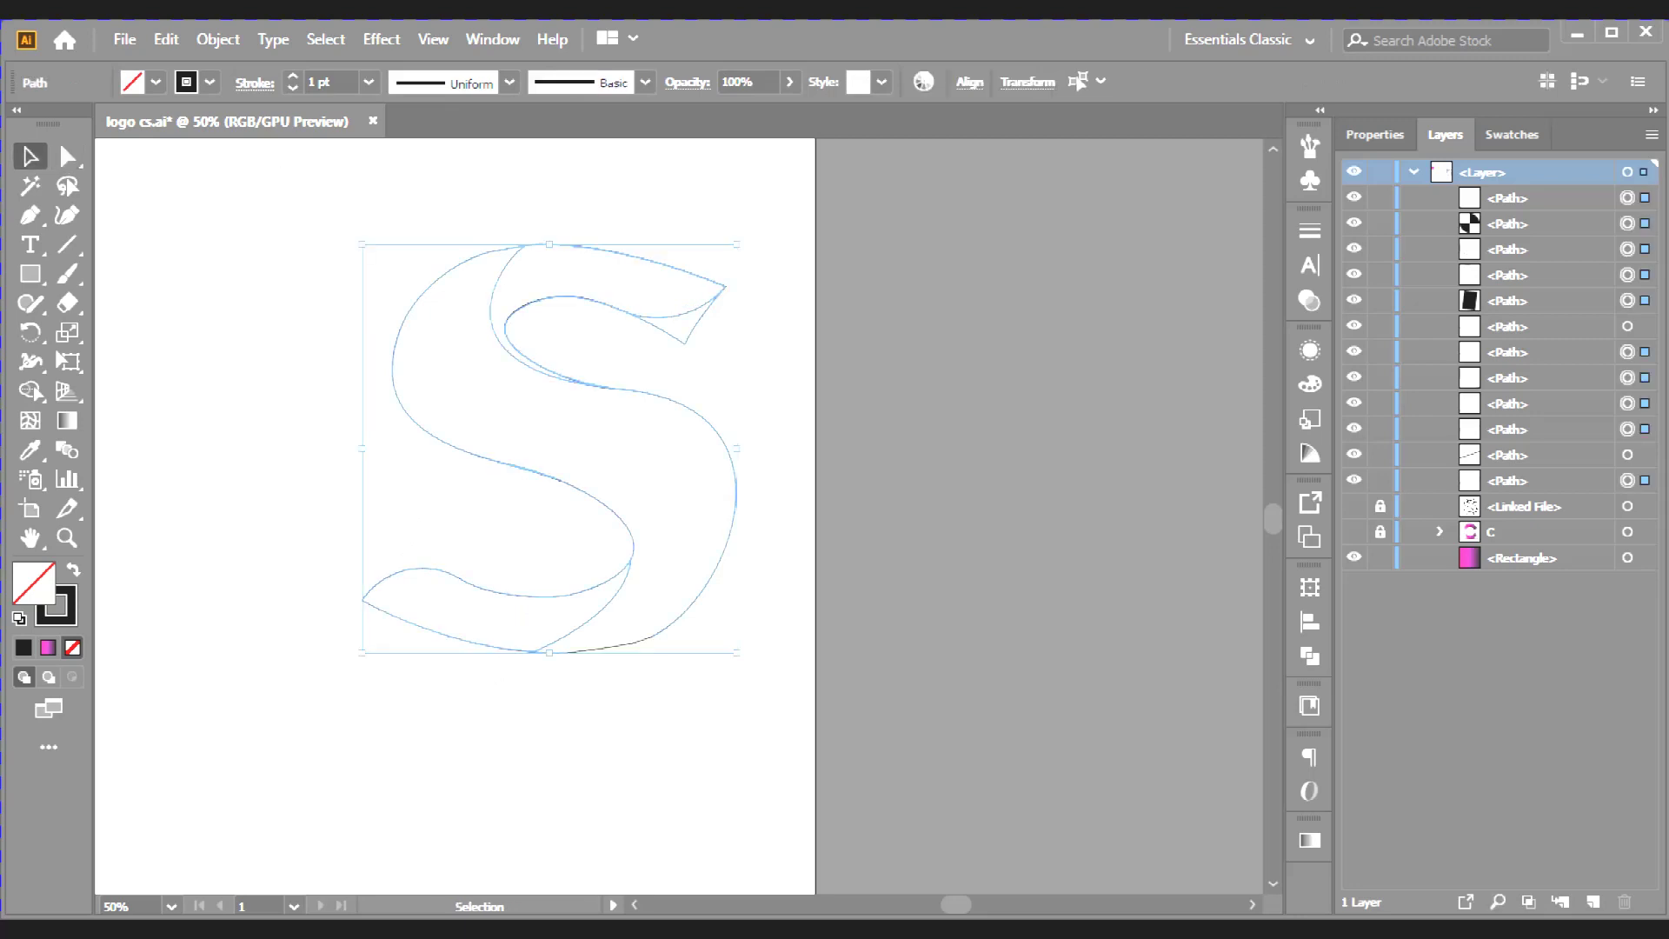
click(33, 391)
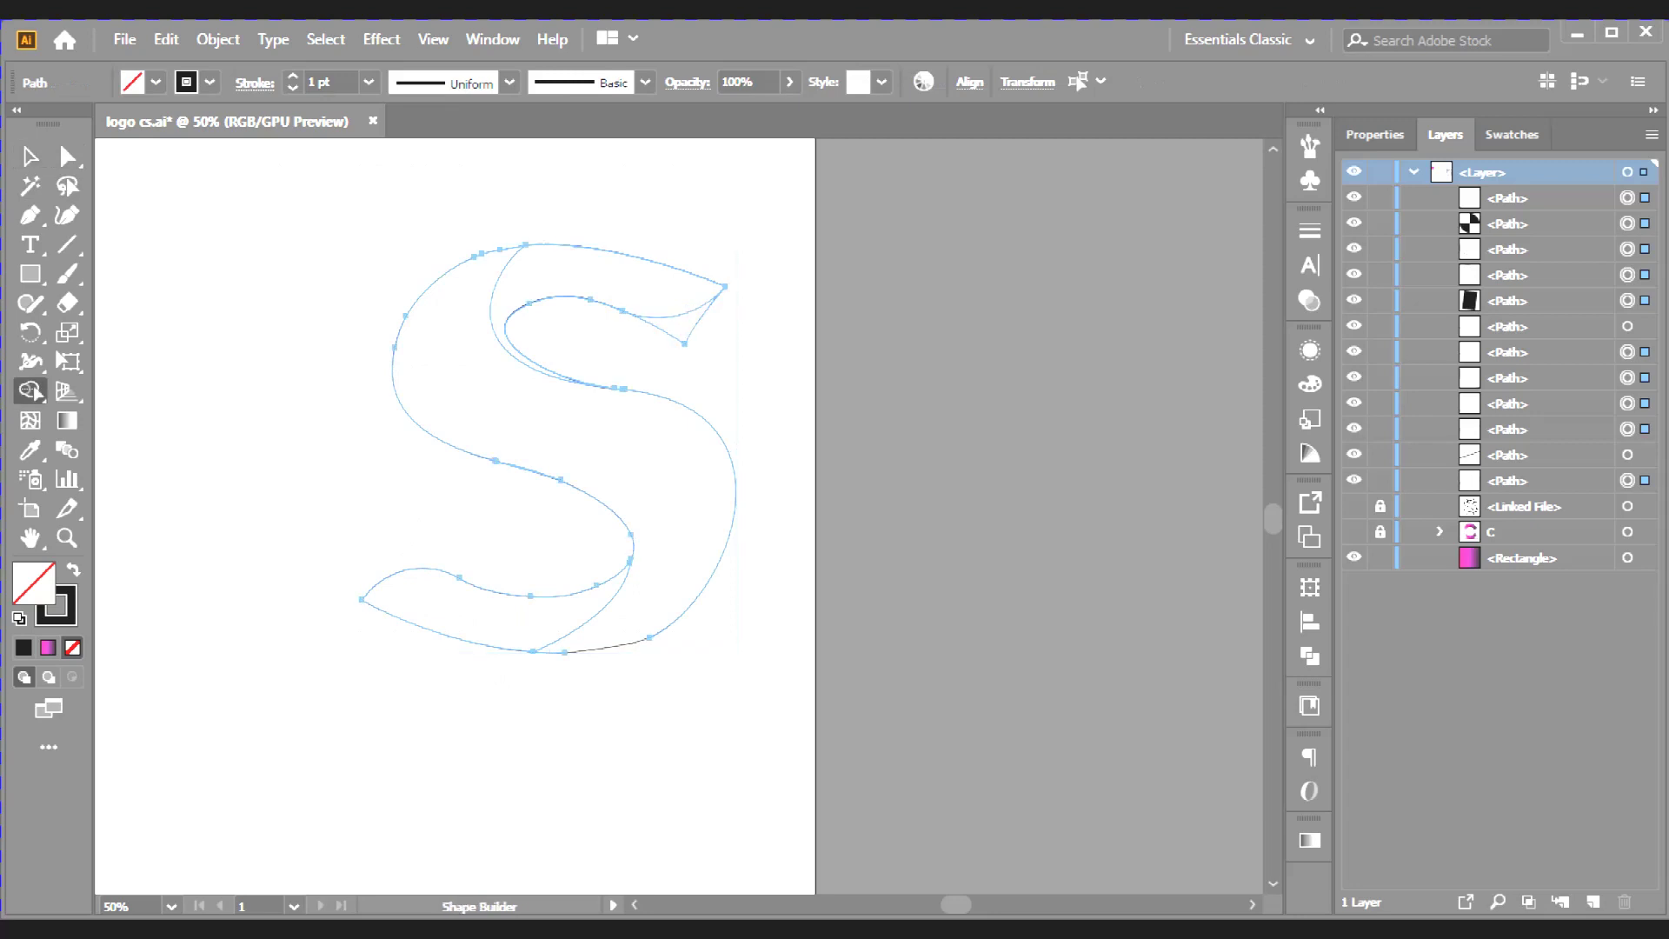
click(682, 317)
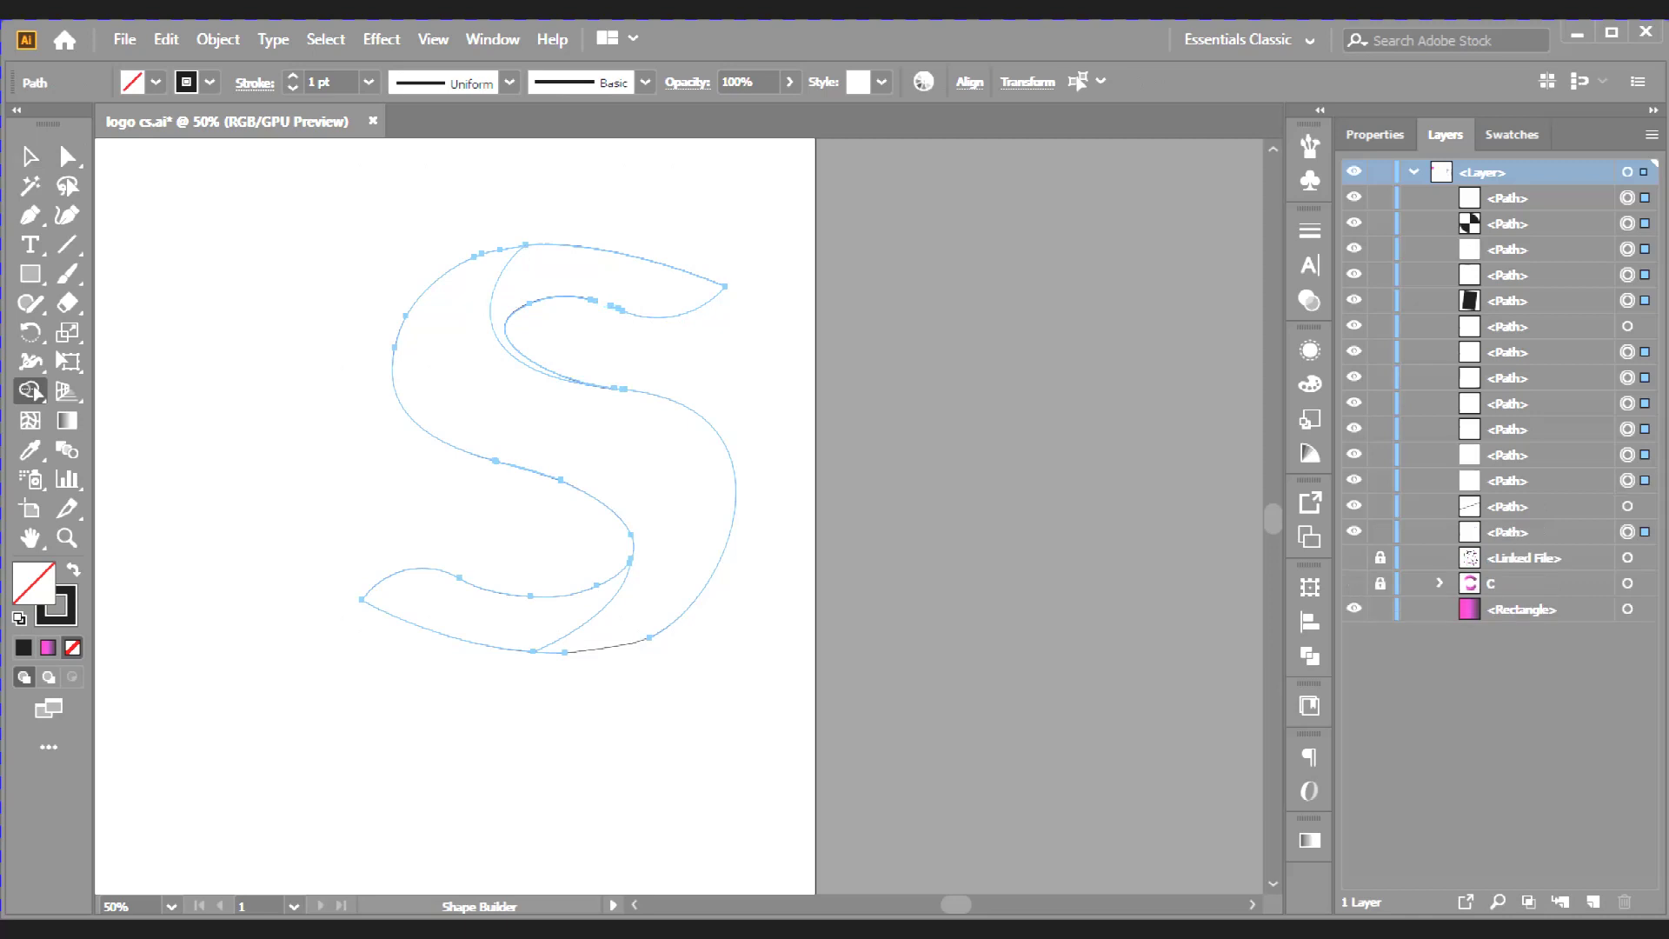
key(ctrl)
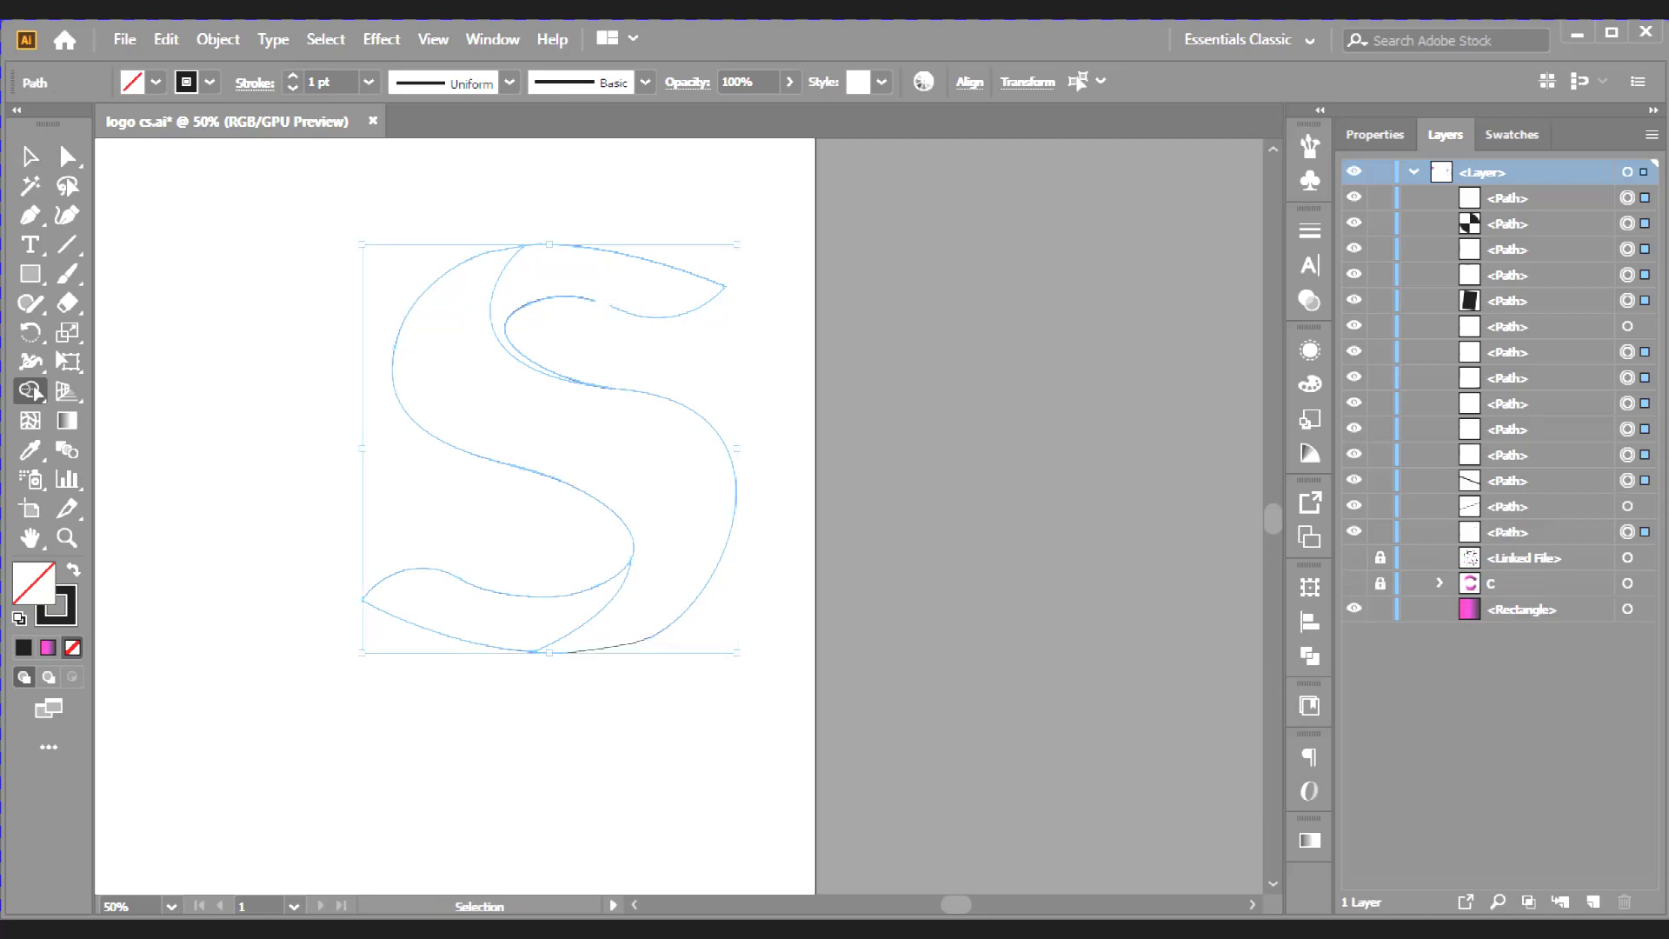
key(v)
key(ctrl+shift+a)
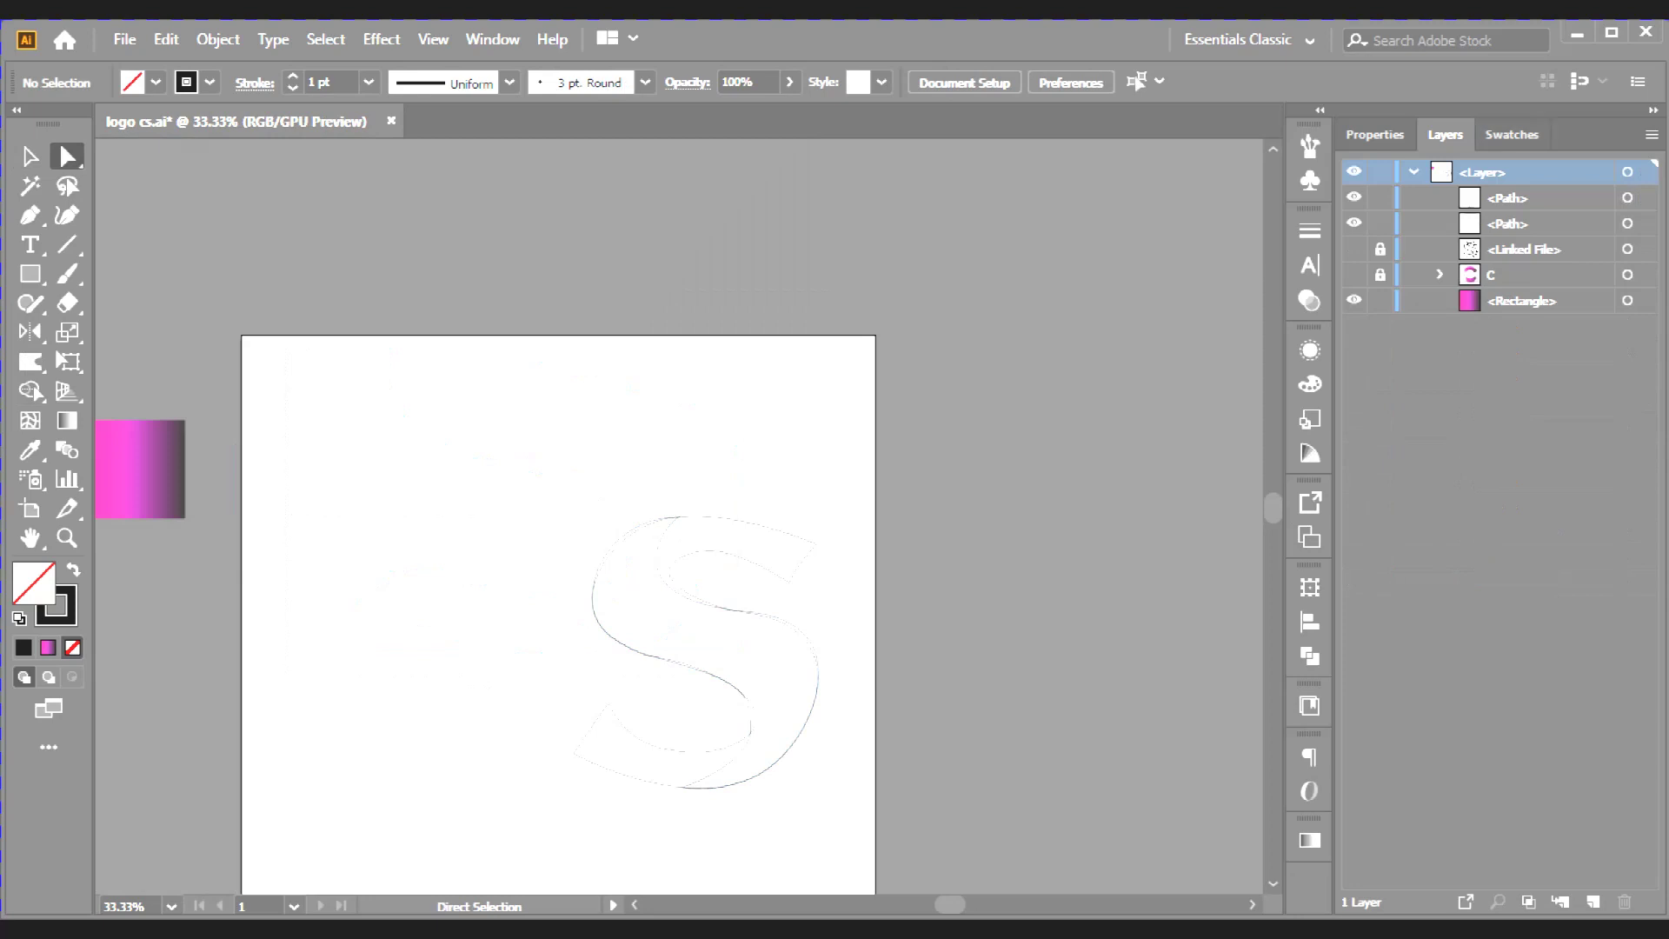
Copy the square's pink gradient onto both pieces of the S with the Eyedropper
click(1413, 172)
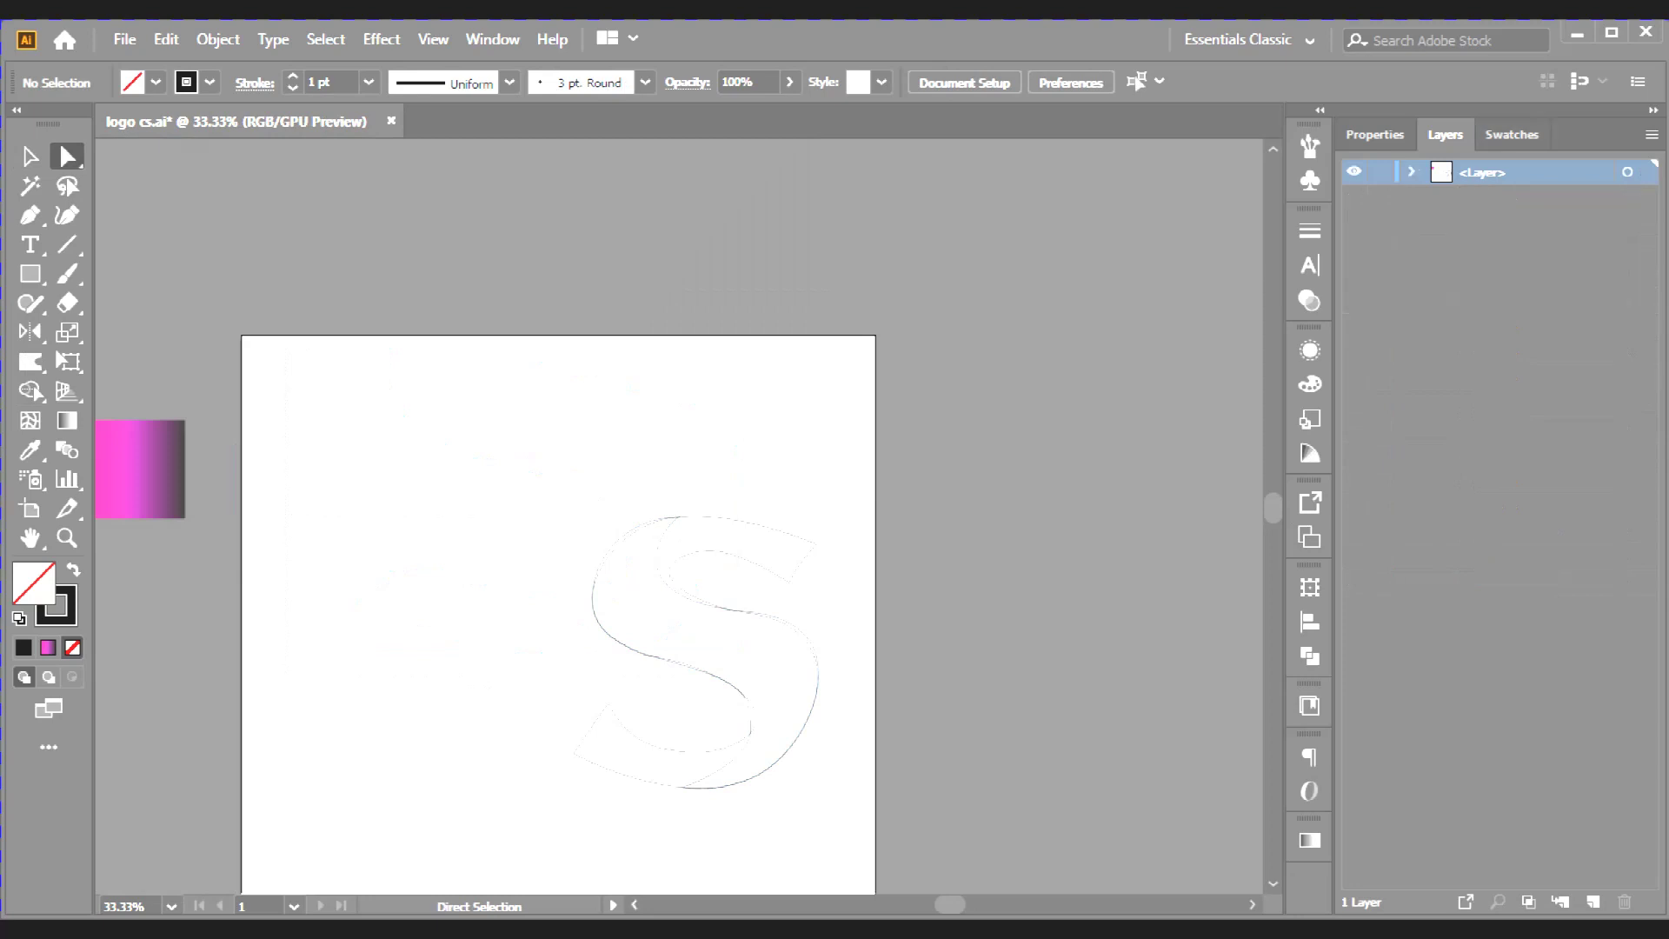
scroll(894, 732, left, 5)
click(893, 732)
key(i)
click(400, 469)
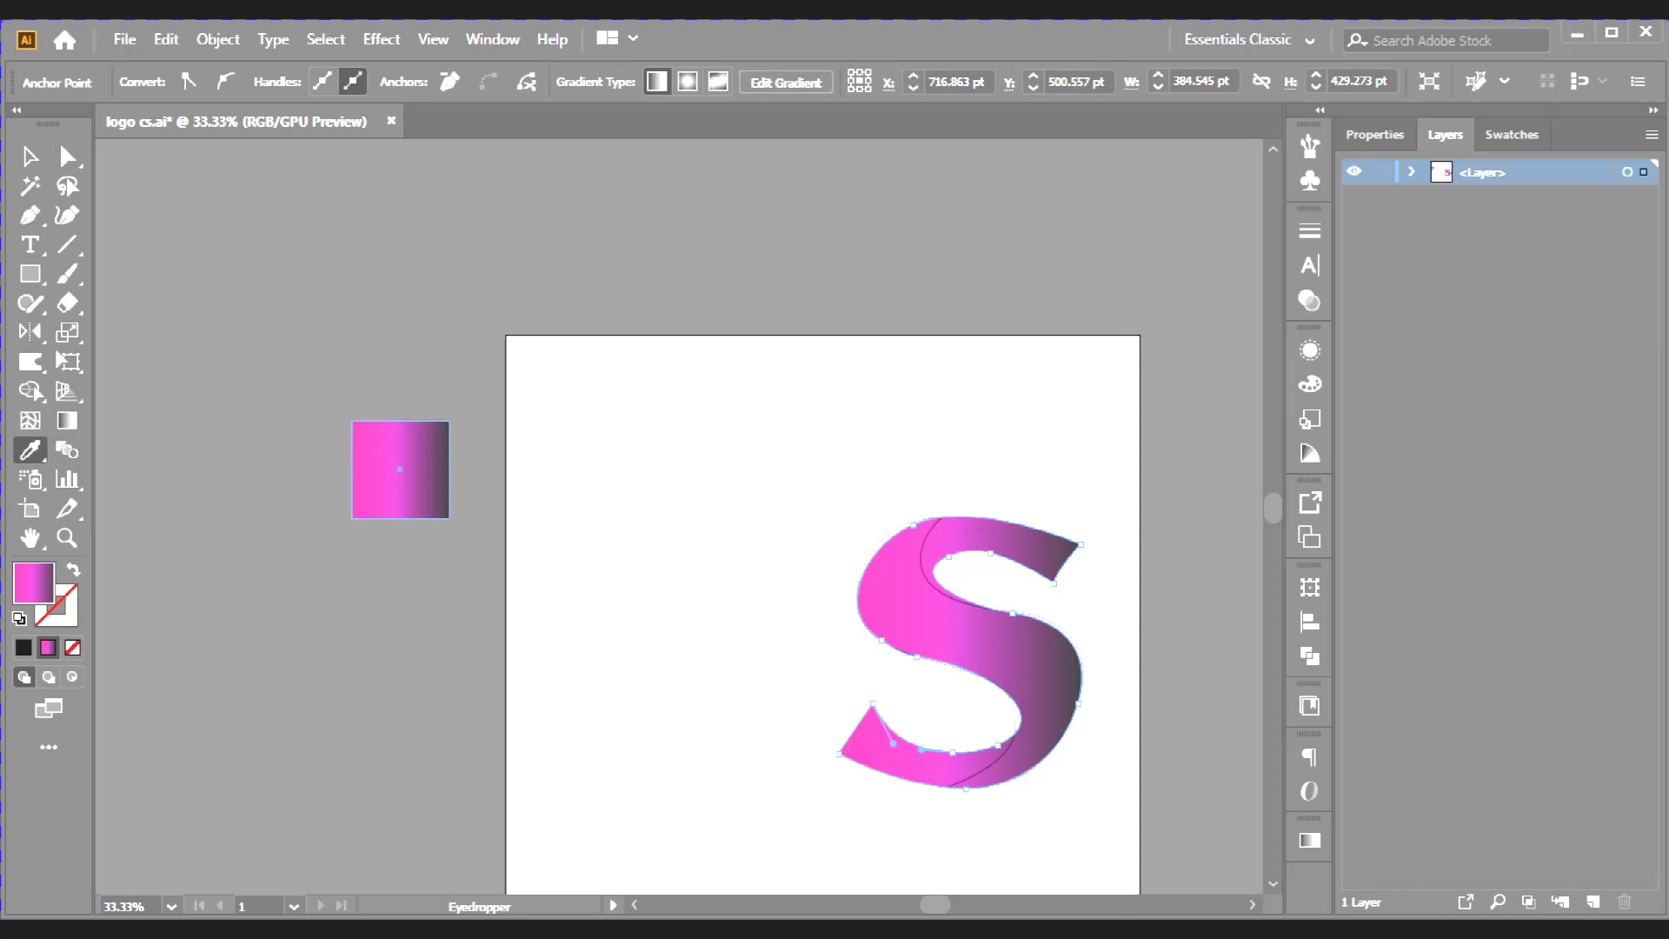
key(v)
key(ctrl+shift+a)
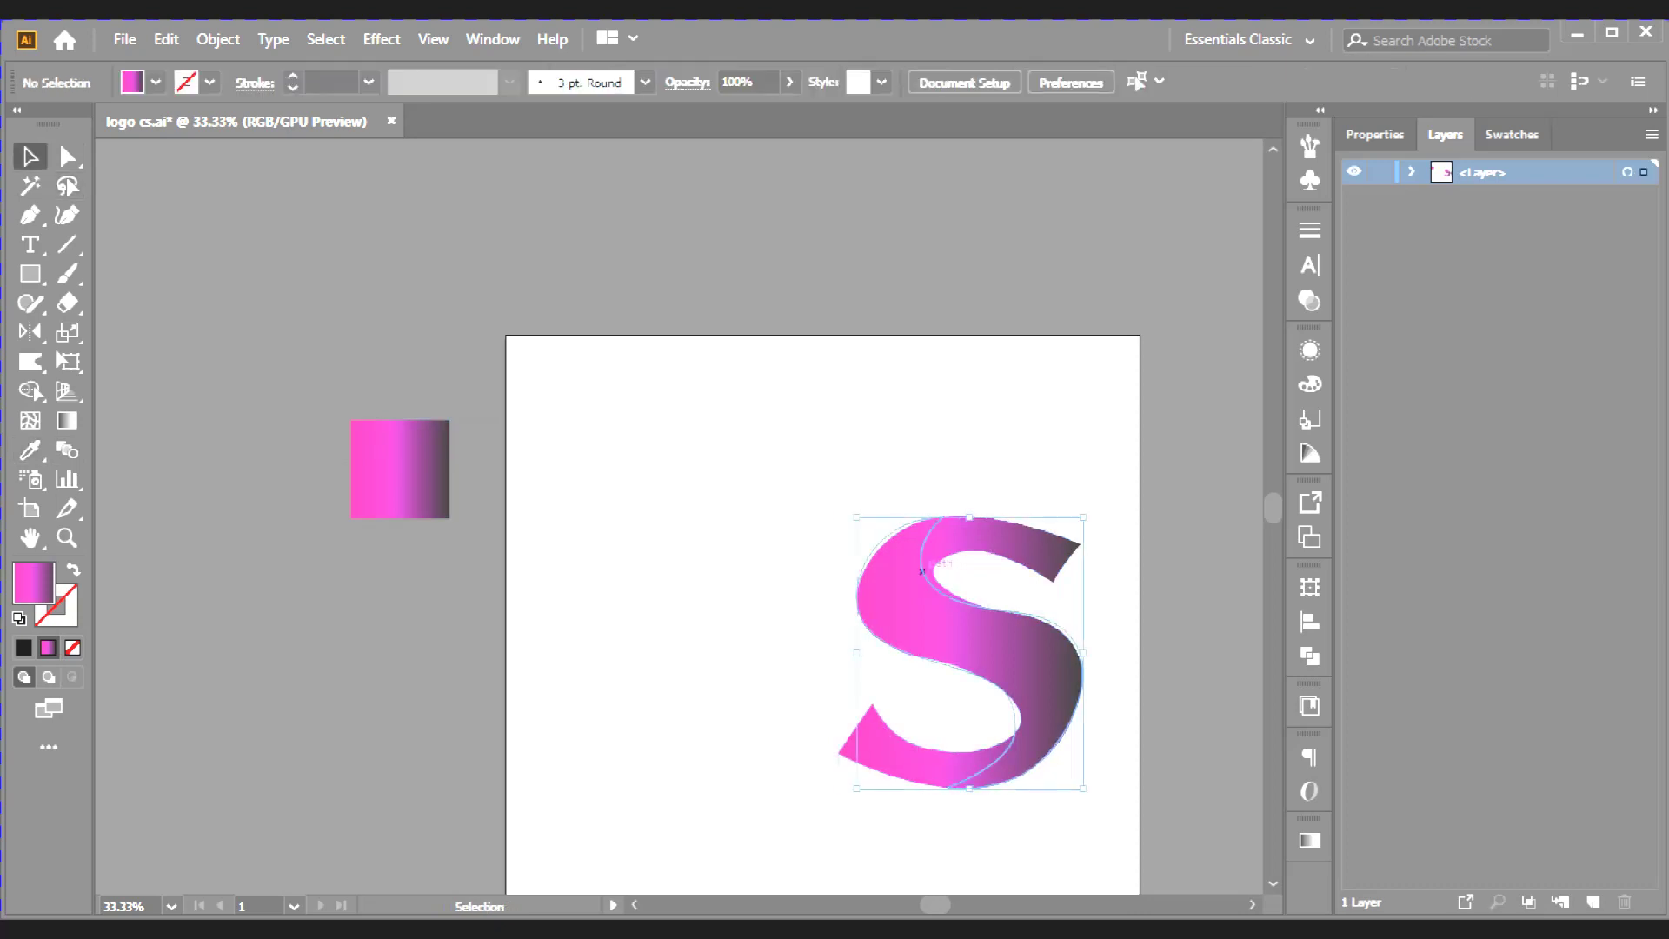
click(921, 571)
key(i)
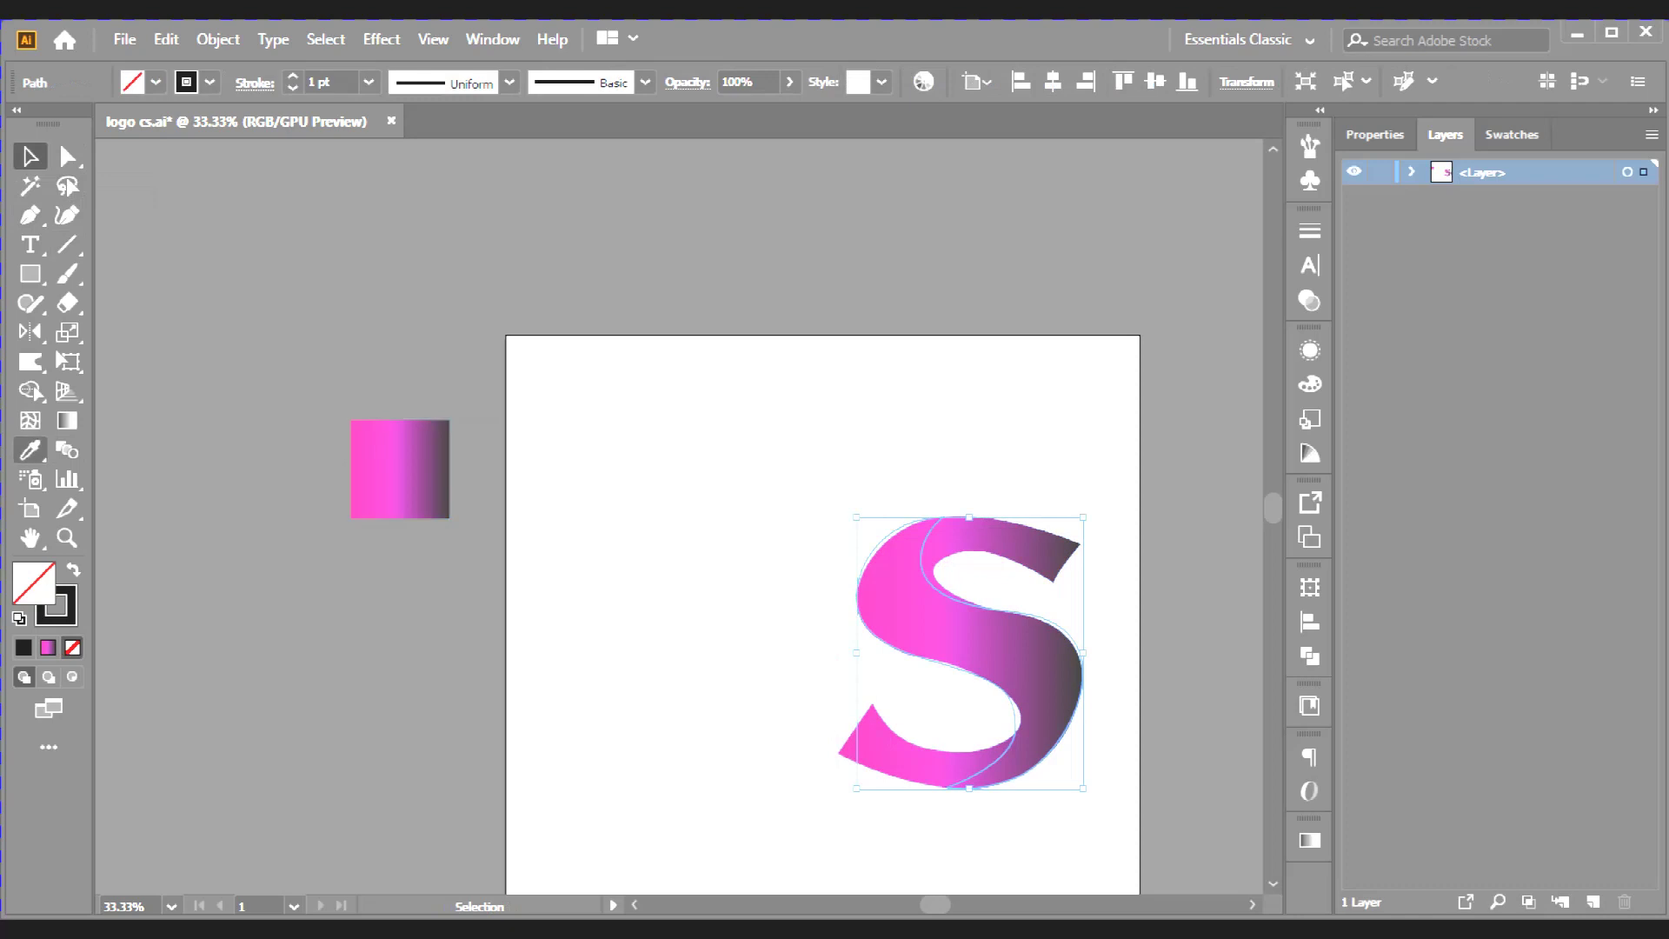
click(400, 469)
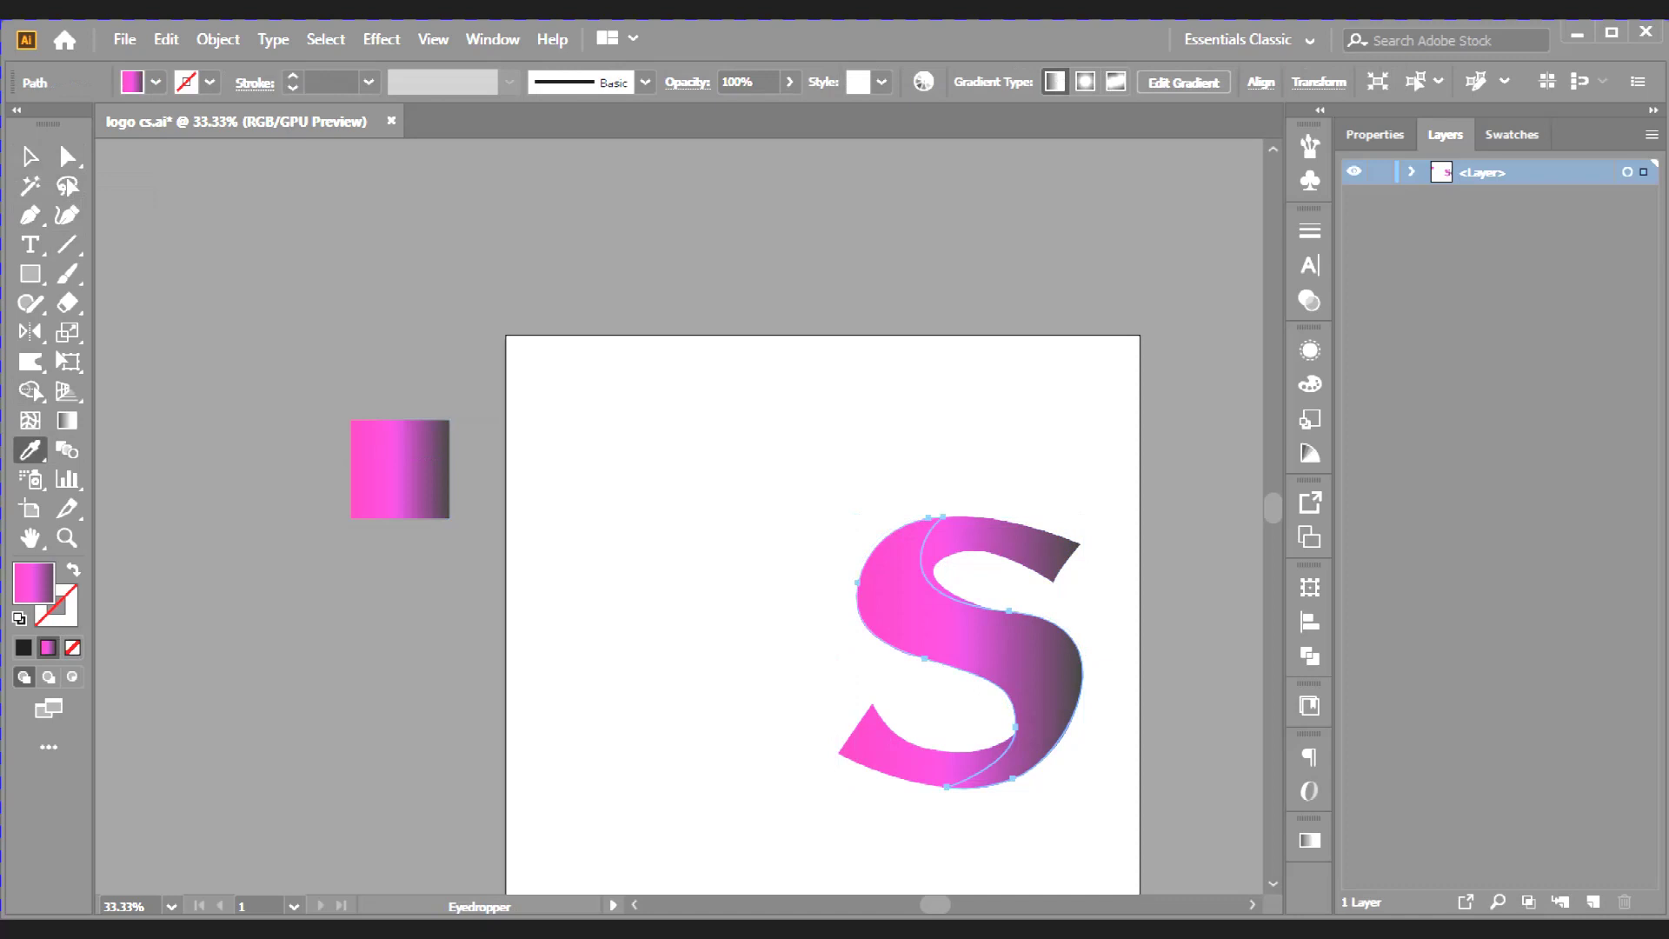
Open the fill Color Picker without changing colours, then activate the Gradient tool and move its panel aside
double_click(35, 580)
mouse_move(152, 508)
mouse_down()
mouse_move(686, 331)
mouse_move(649, 138)
mouse_move(246, 82)
mouse_move(147, 612)
mouse_up()
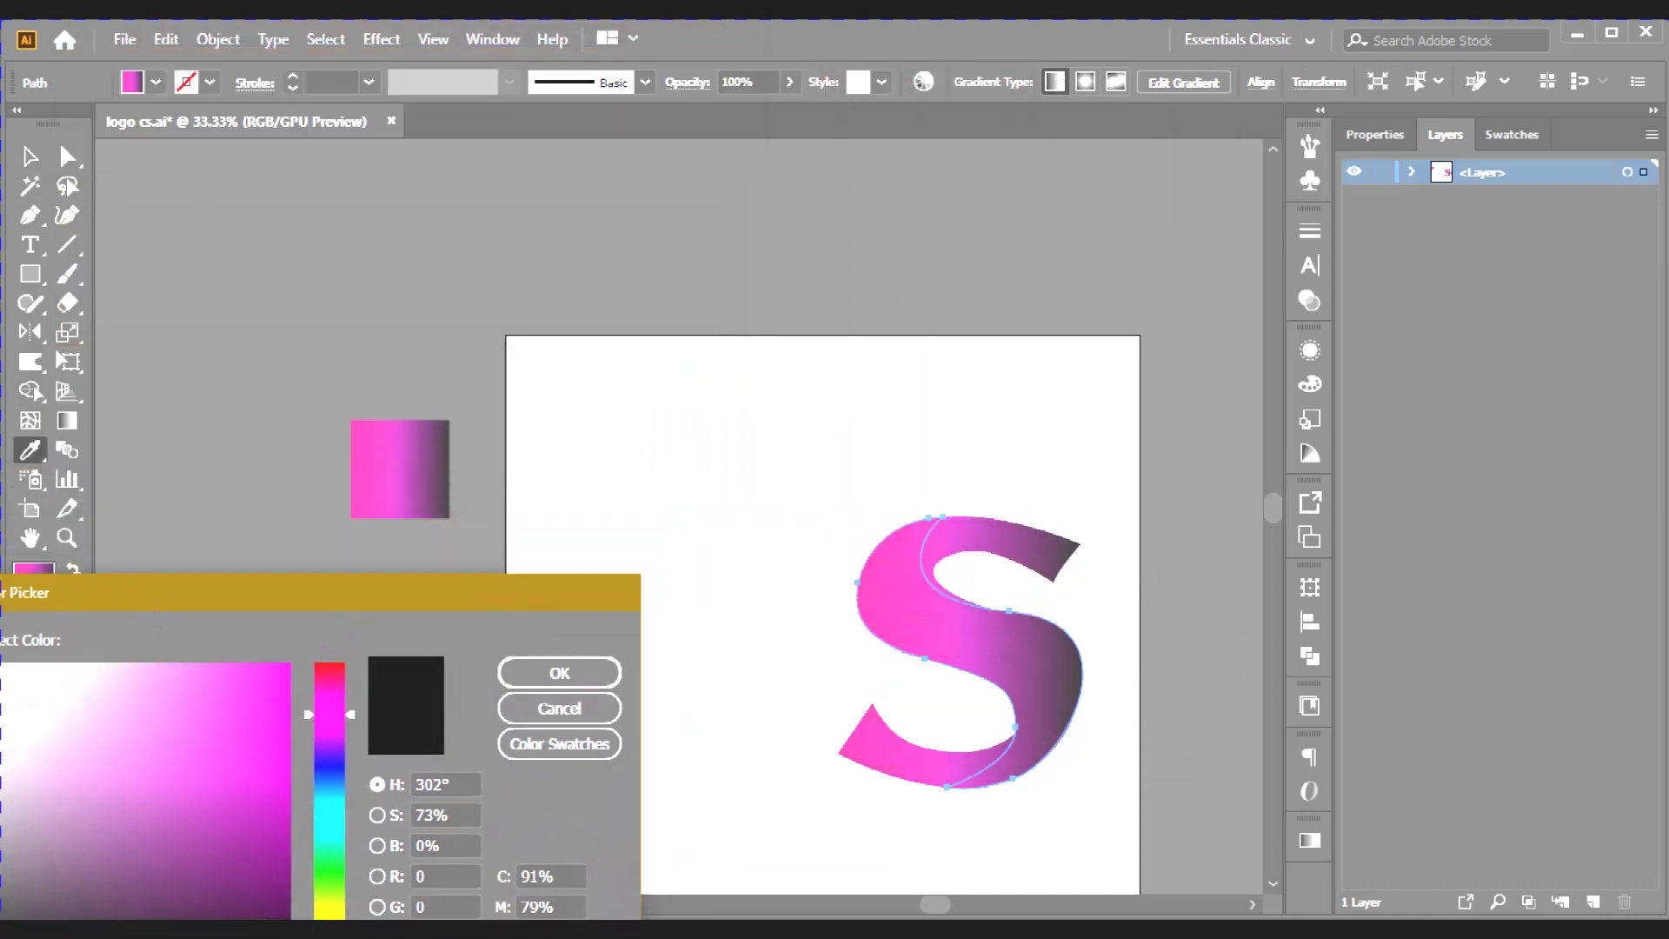
key(Escape)
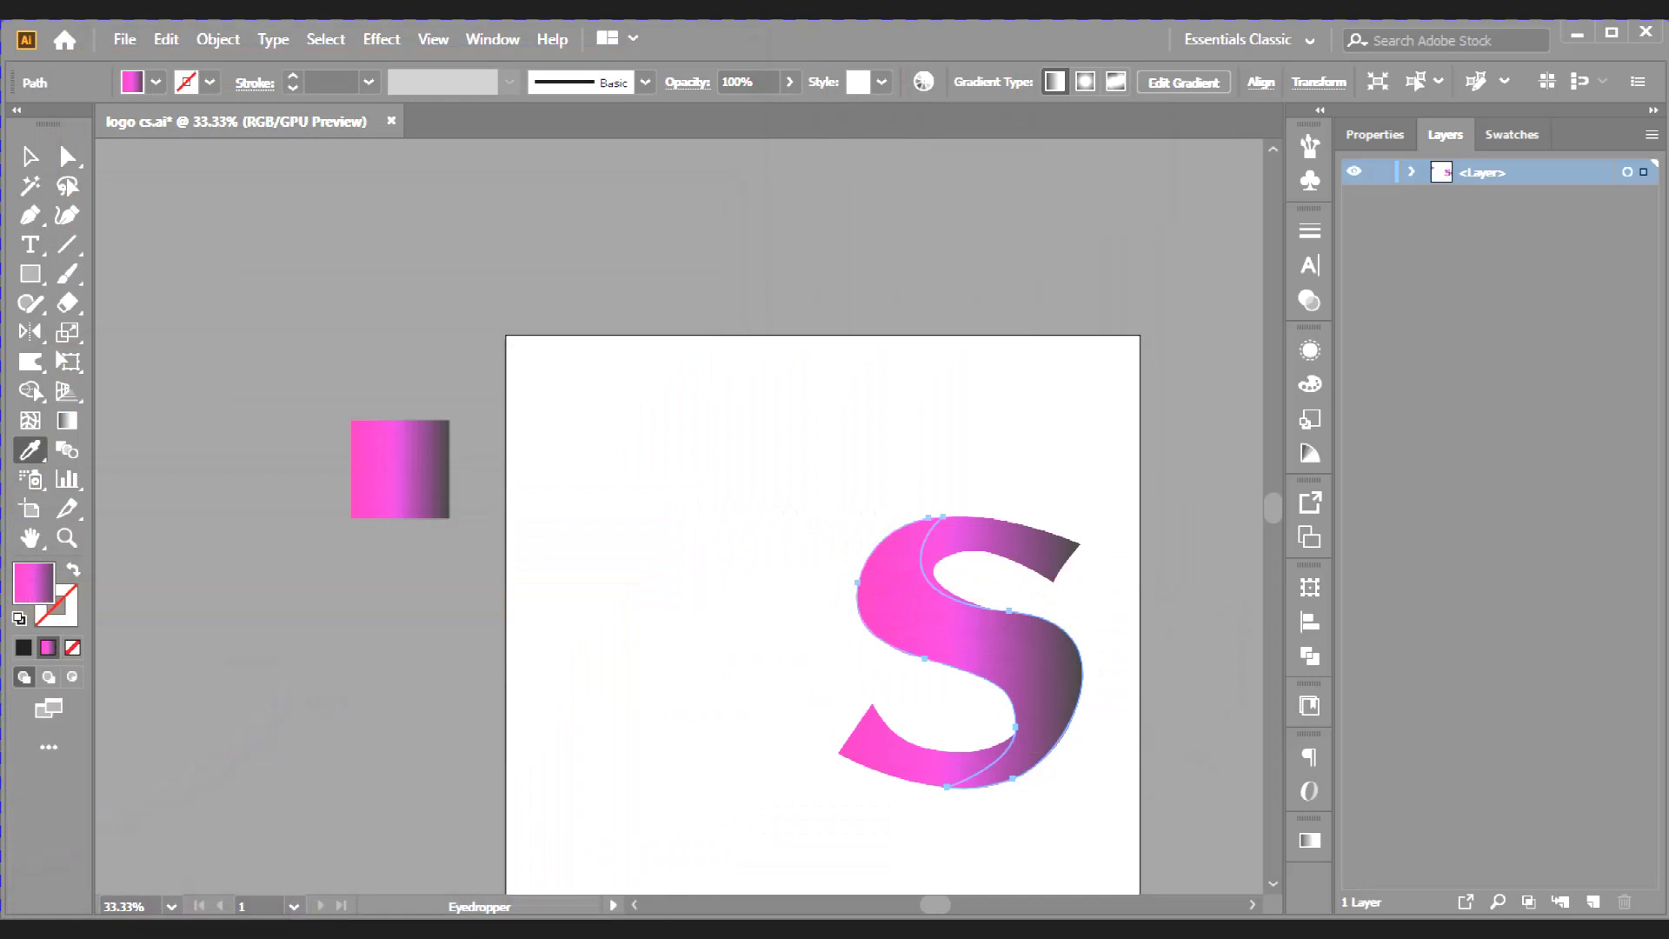
key(g)
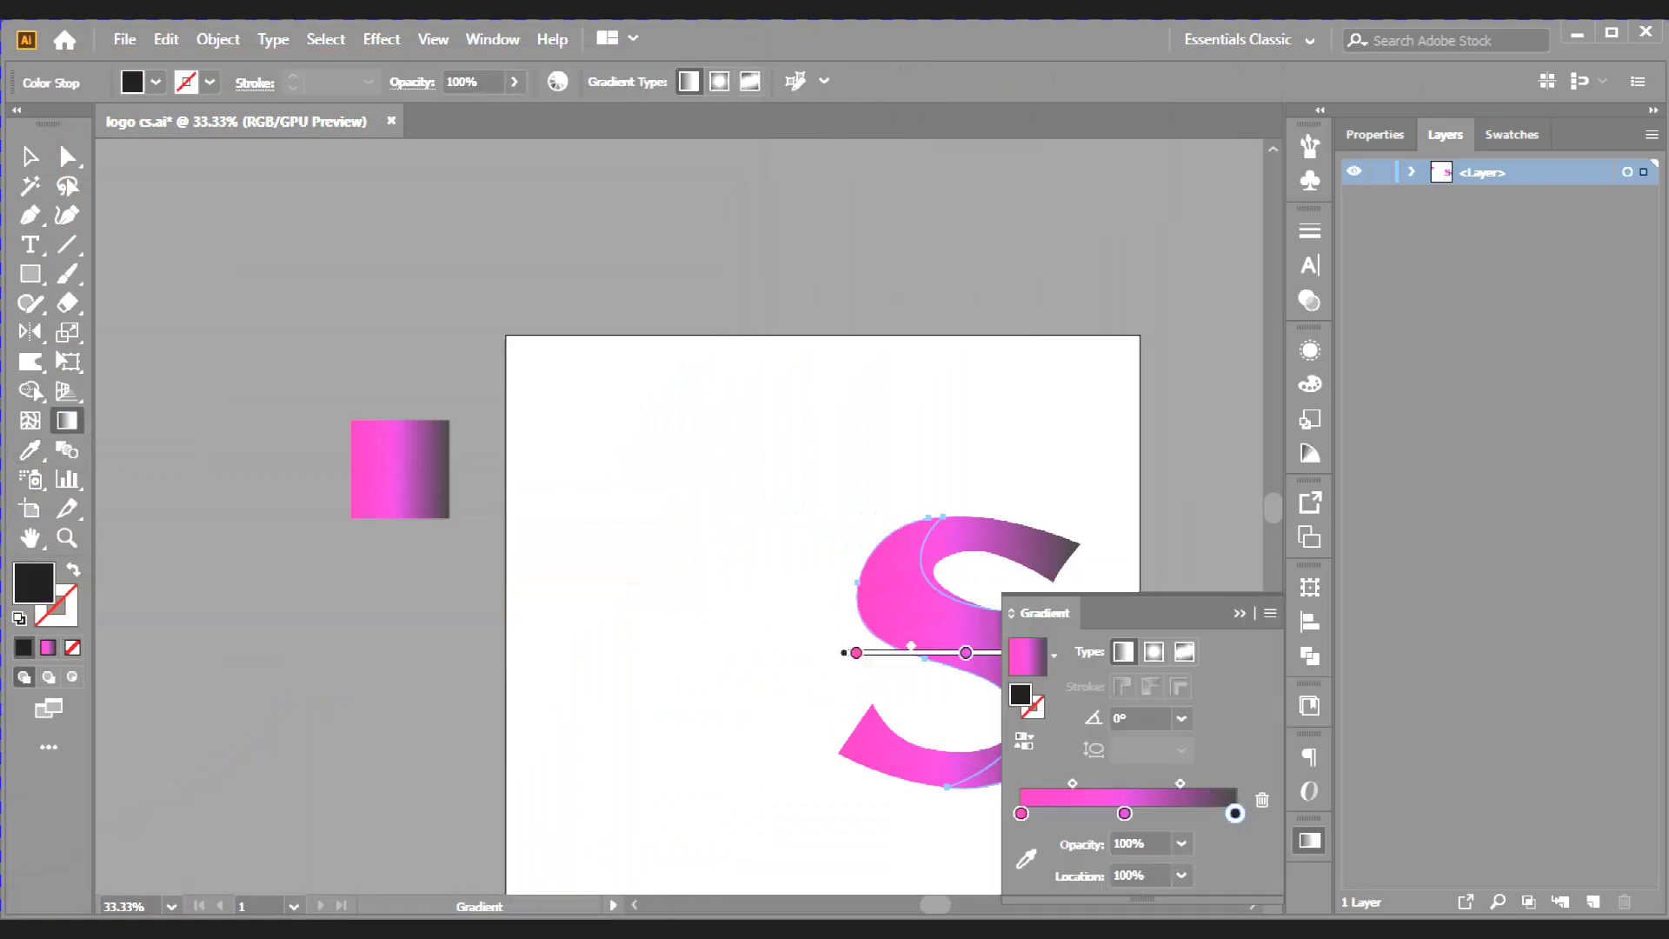
drag(1043, 613, 1103, 829)
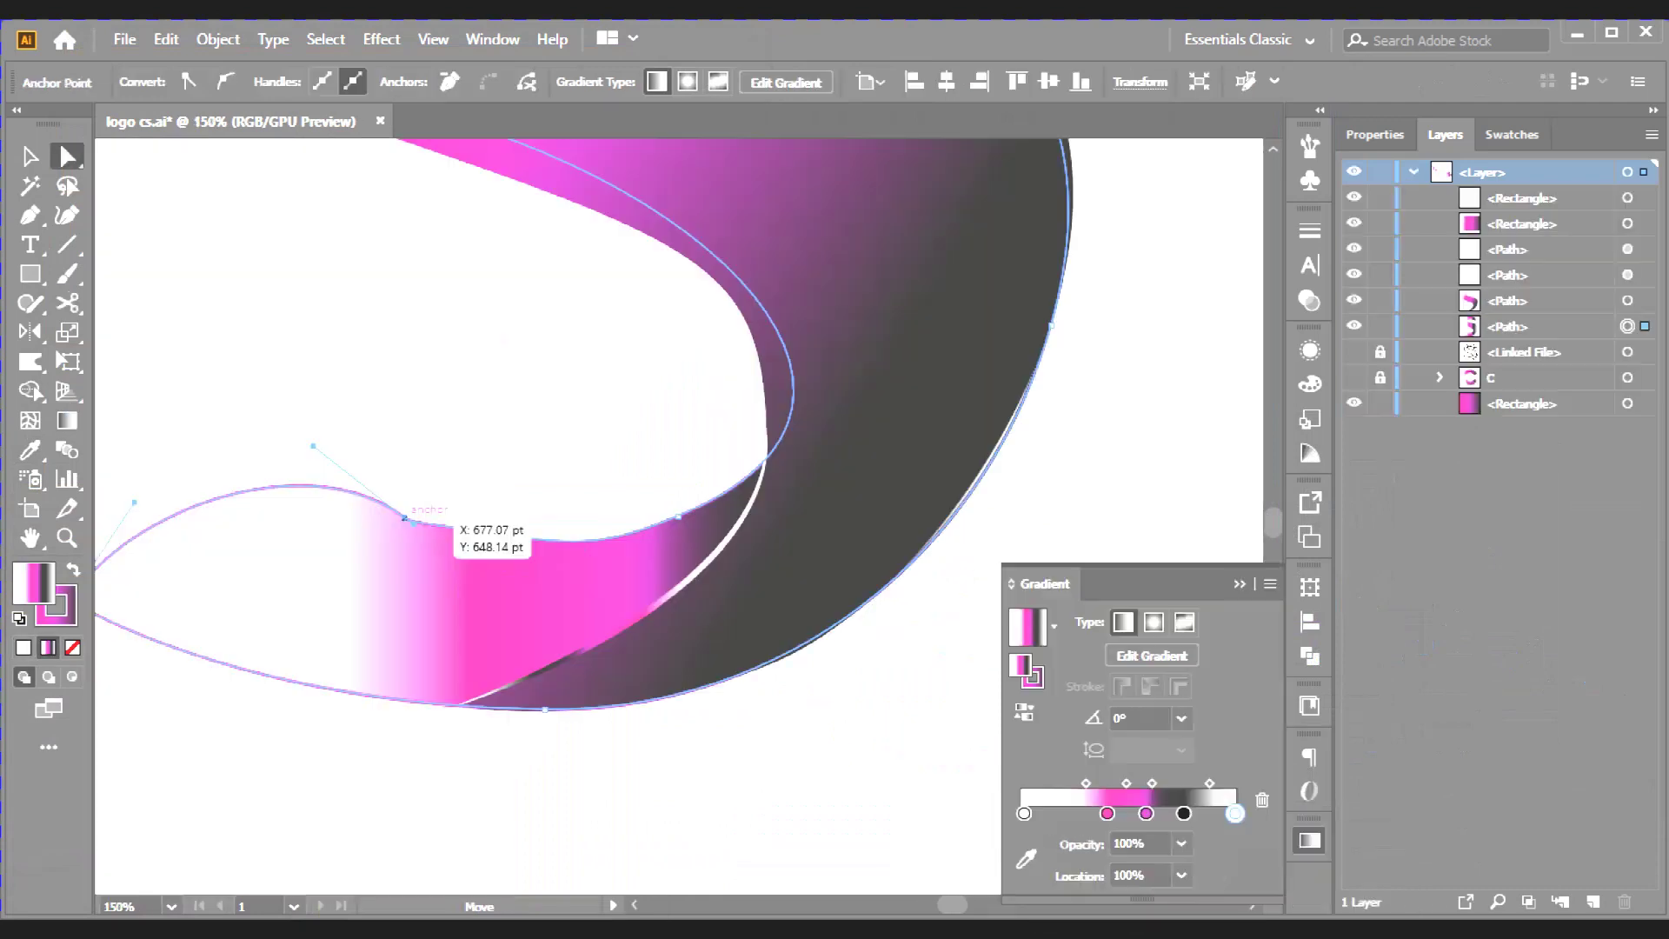
Round the corners of the anchors on the S's lower curve using the live corner widgets
drag(405, 518, 405, 506)
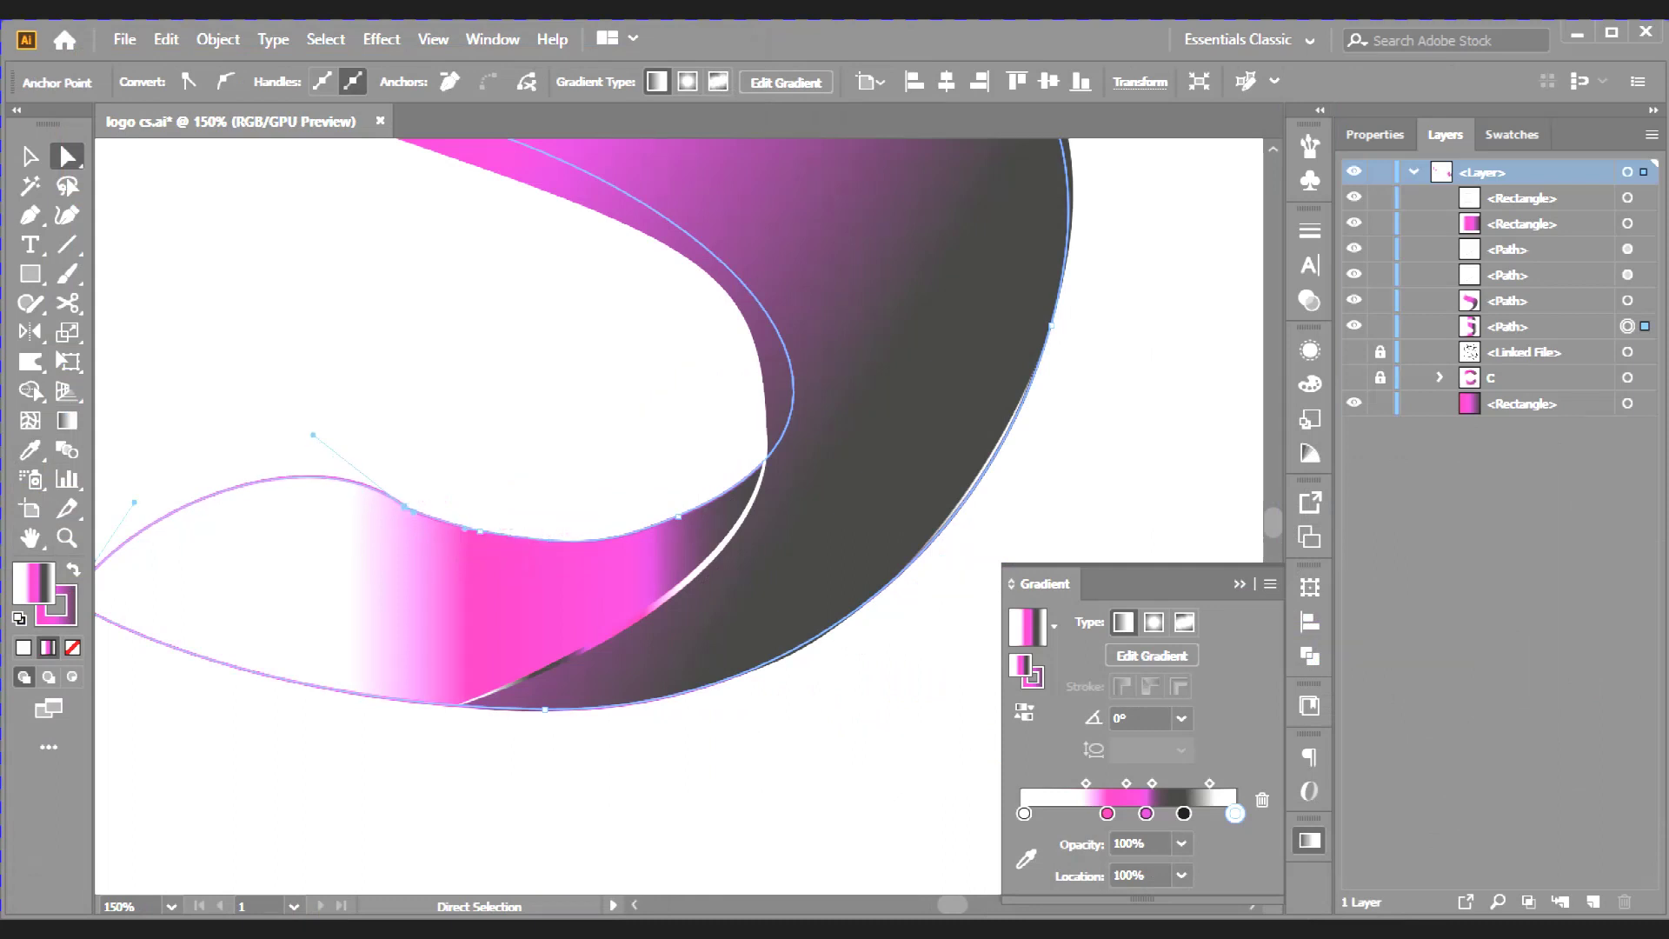
click(480, 530)
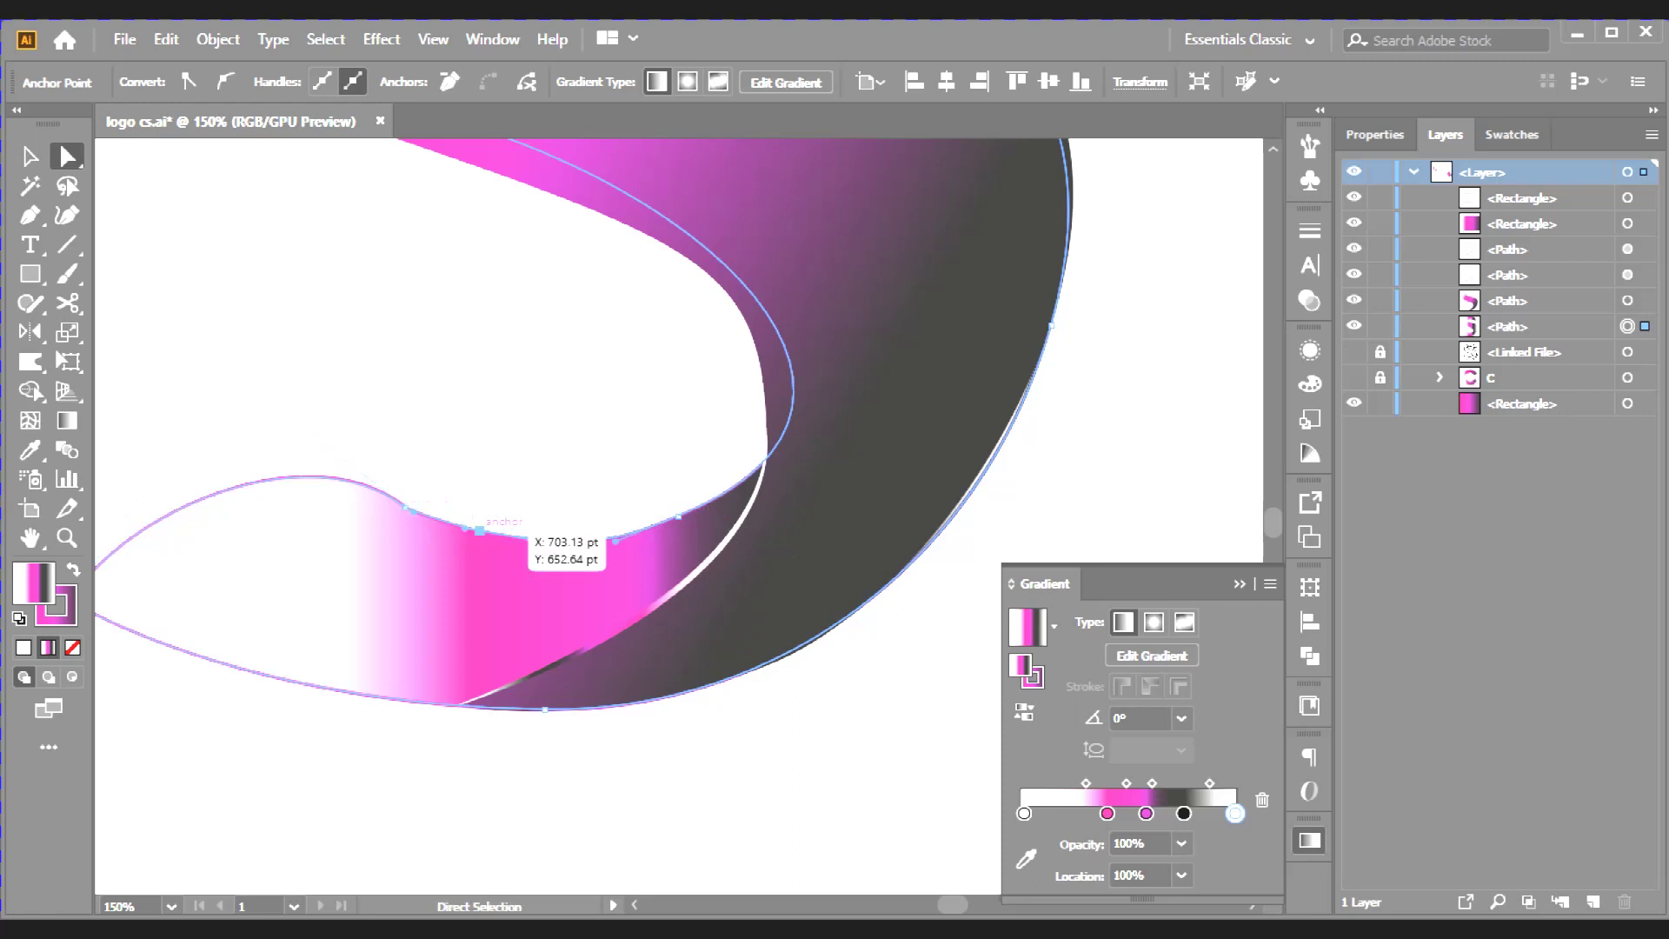
click(405, 507)
click(479, 532)
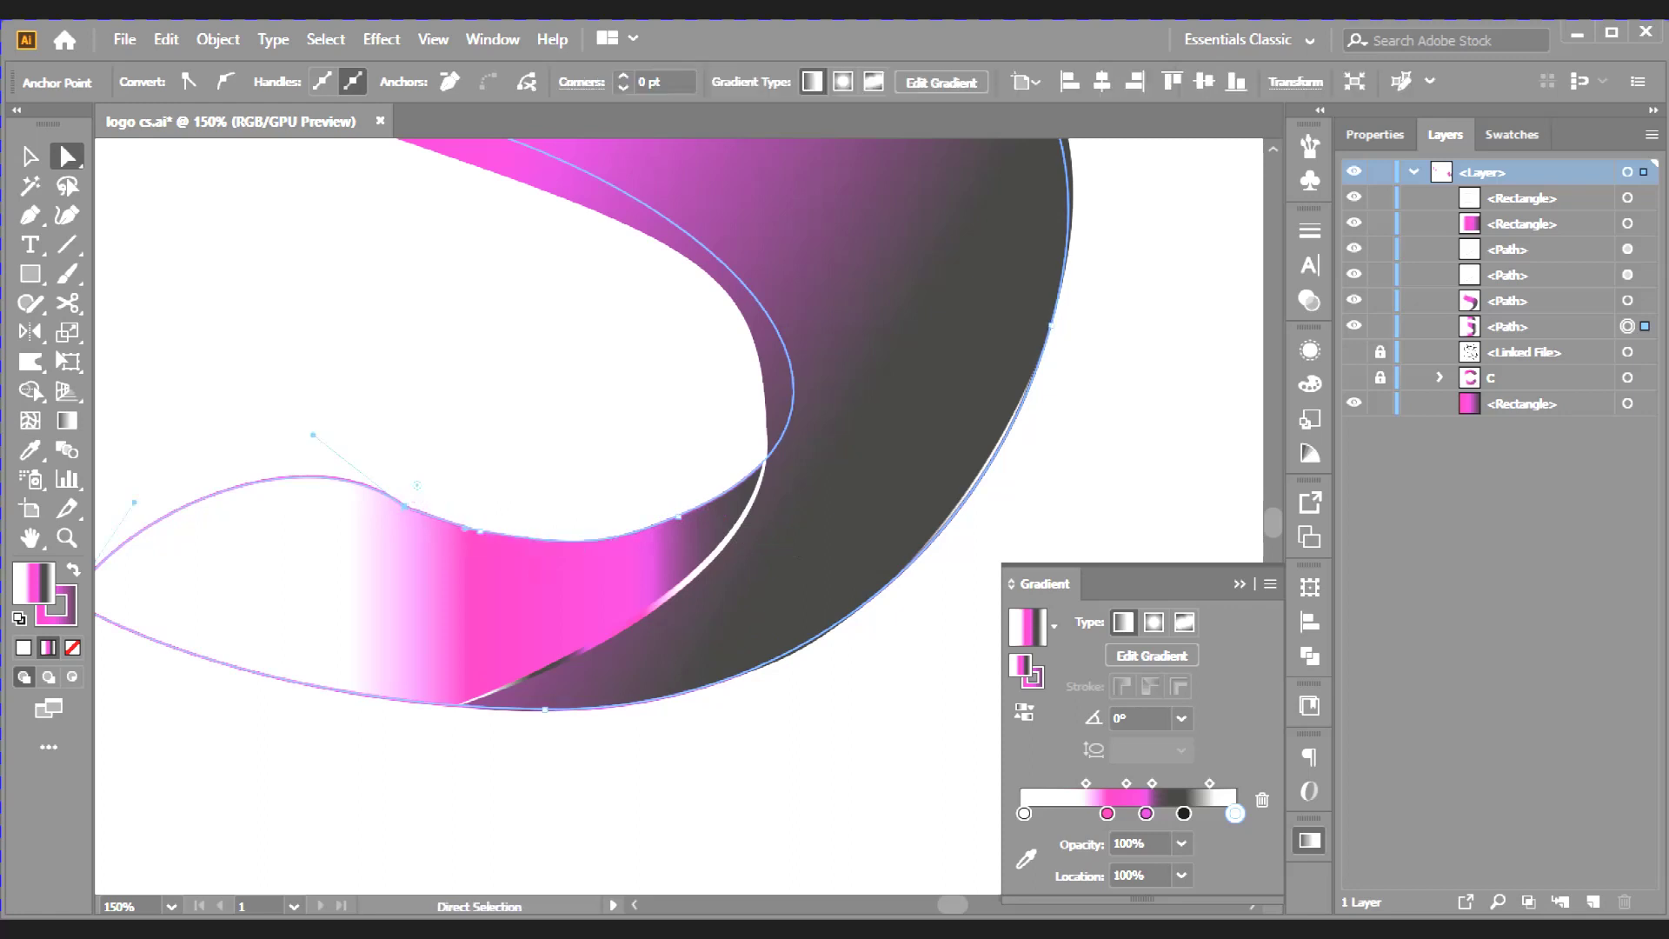
drag(417, 485, 498, 319)
drag(498, 319, 561, 215)
scroll(584, 454, up, 2)
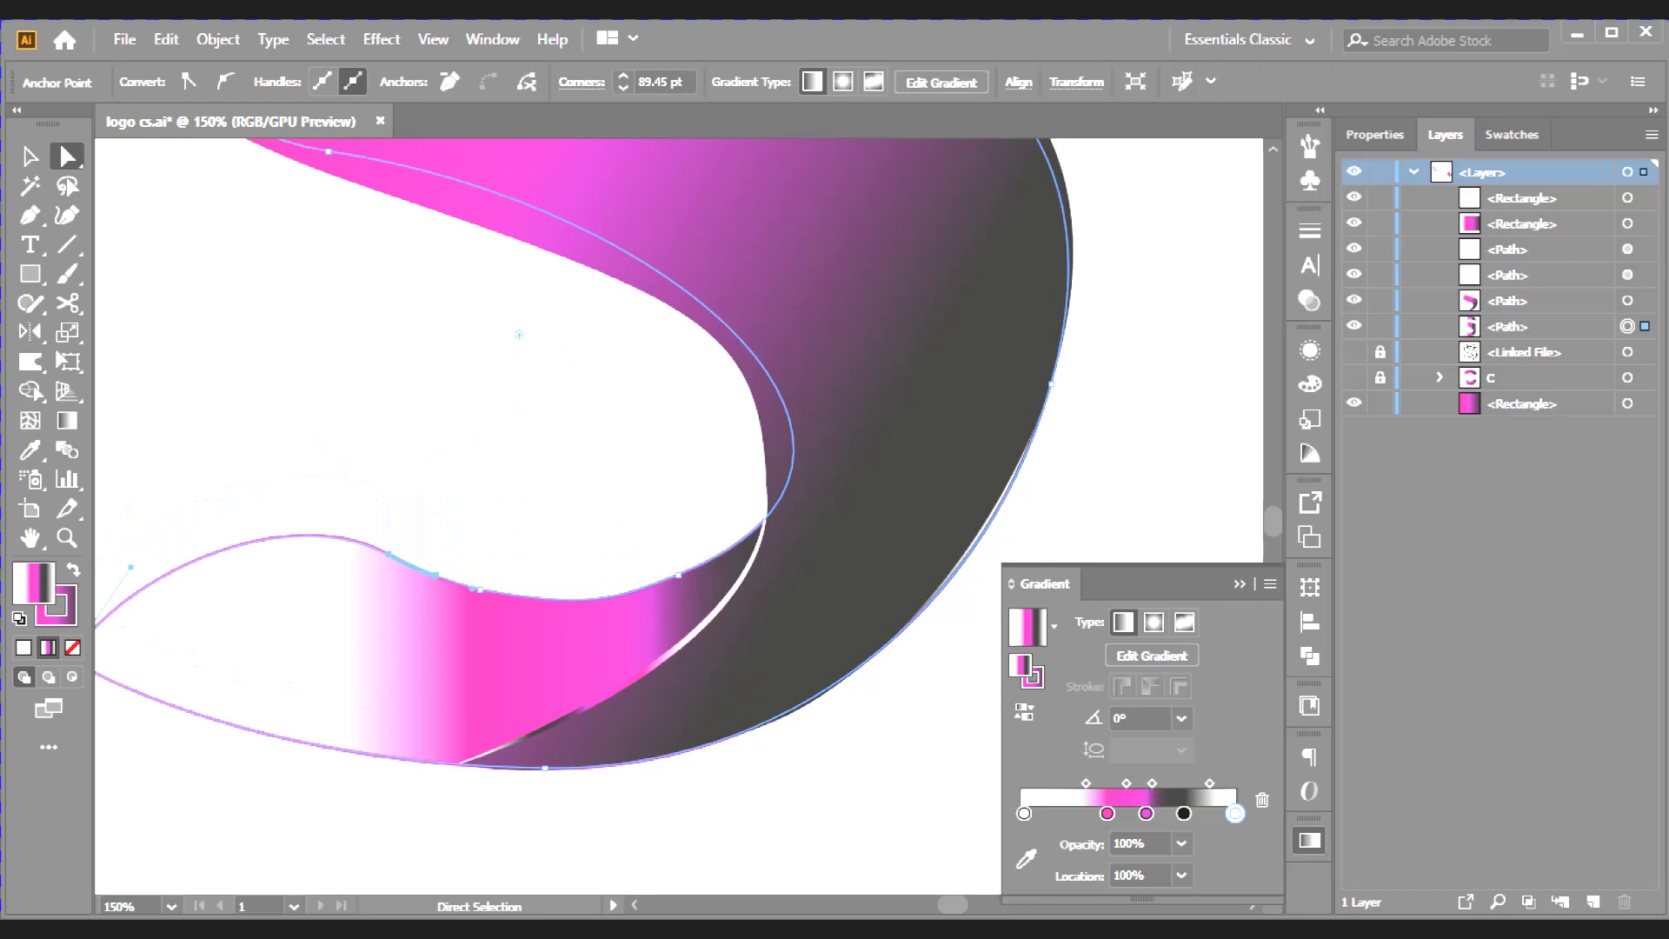
mouse_move(519, 334)
mouse_down()
mouse_move(568, 222)
mouse_move(502, 371)
mouse_up()
key(ctrl)
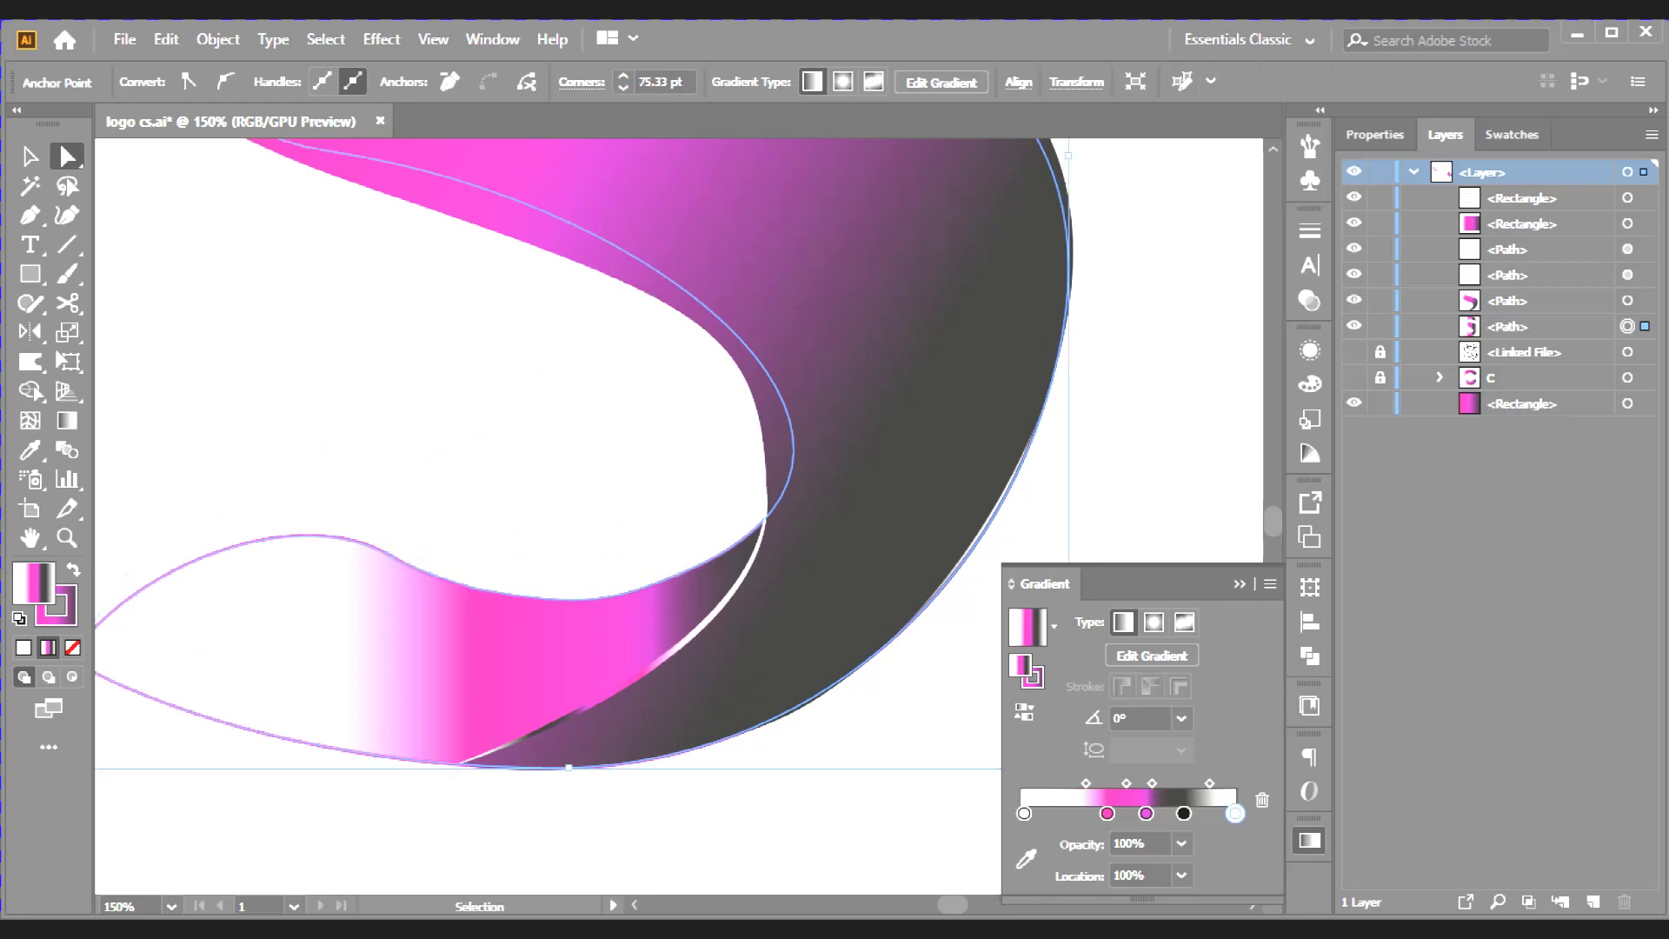
key(ctrl+minus)
key(ctrl+minus)
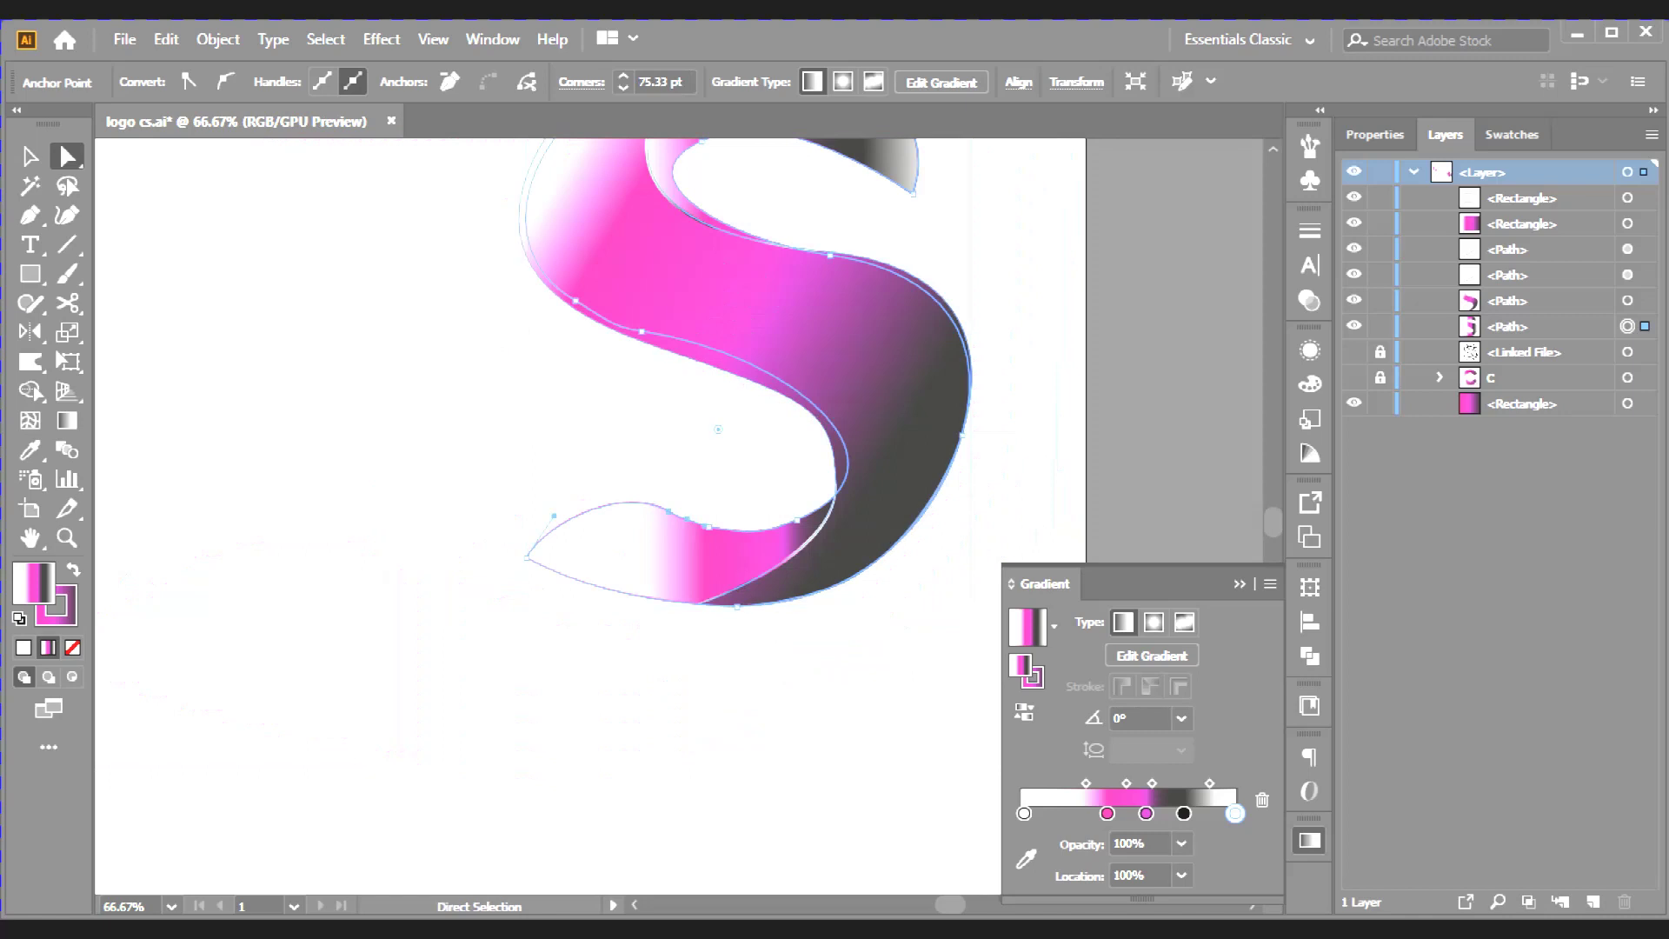
drag(718, 428, 848, 200)
mouse_move(758, 341)
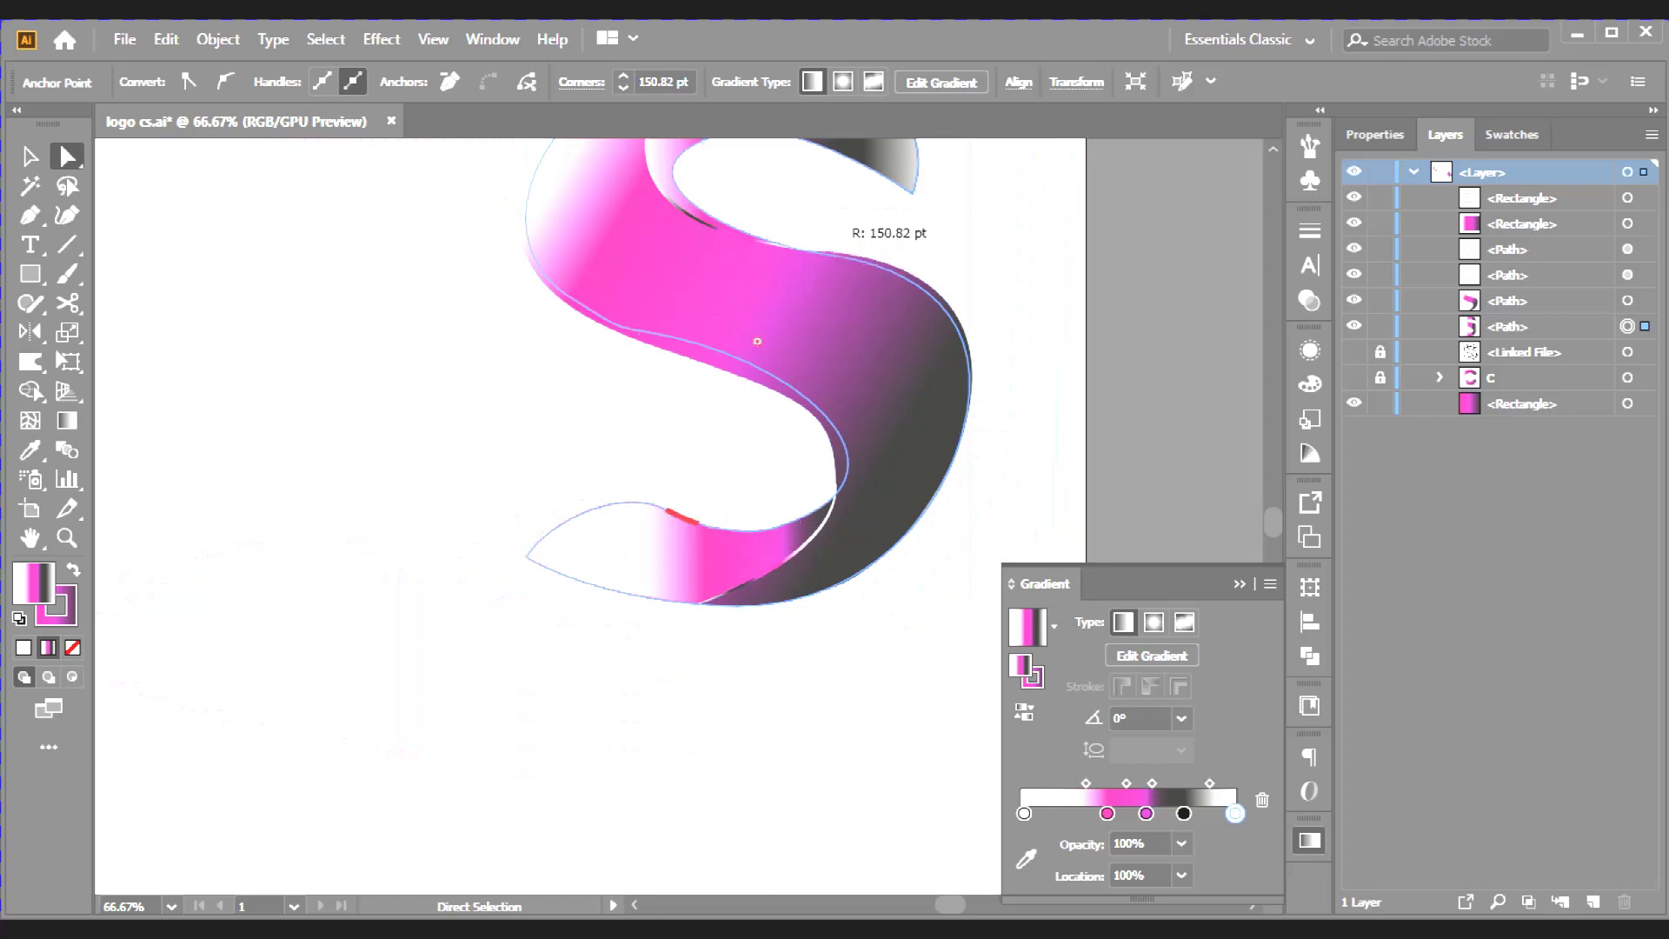
click(708, 526)
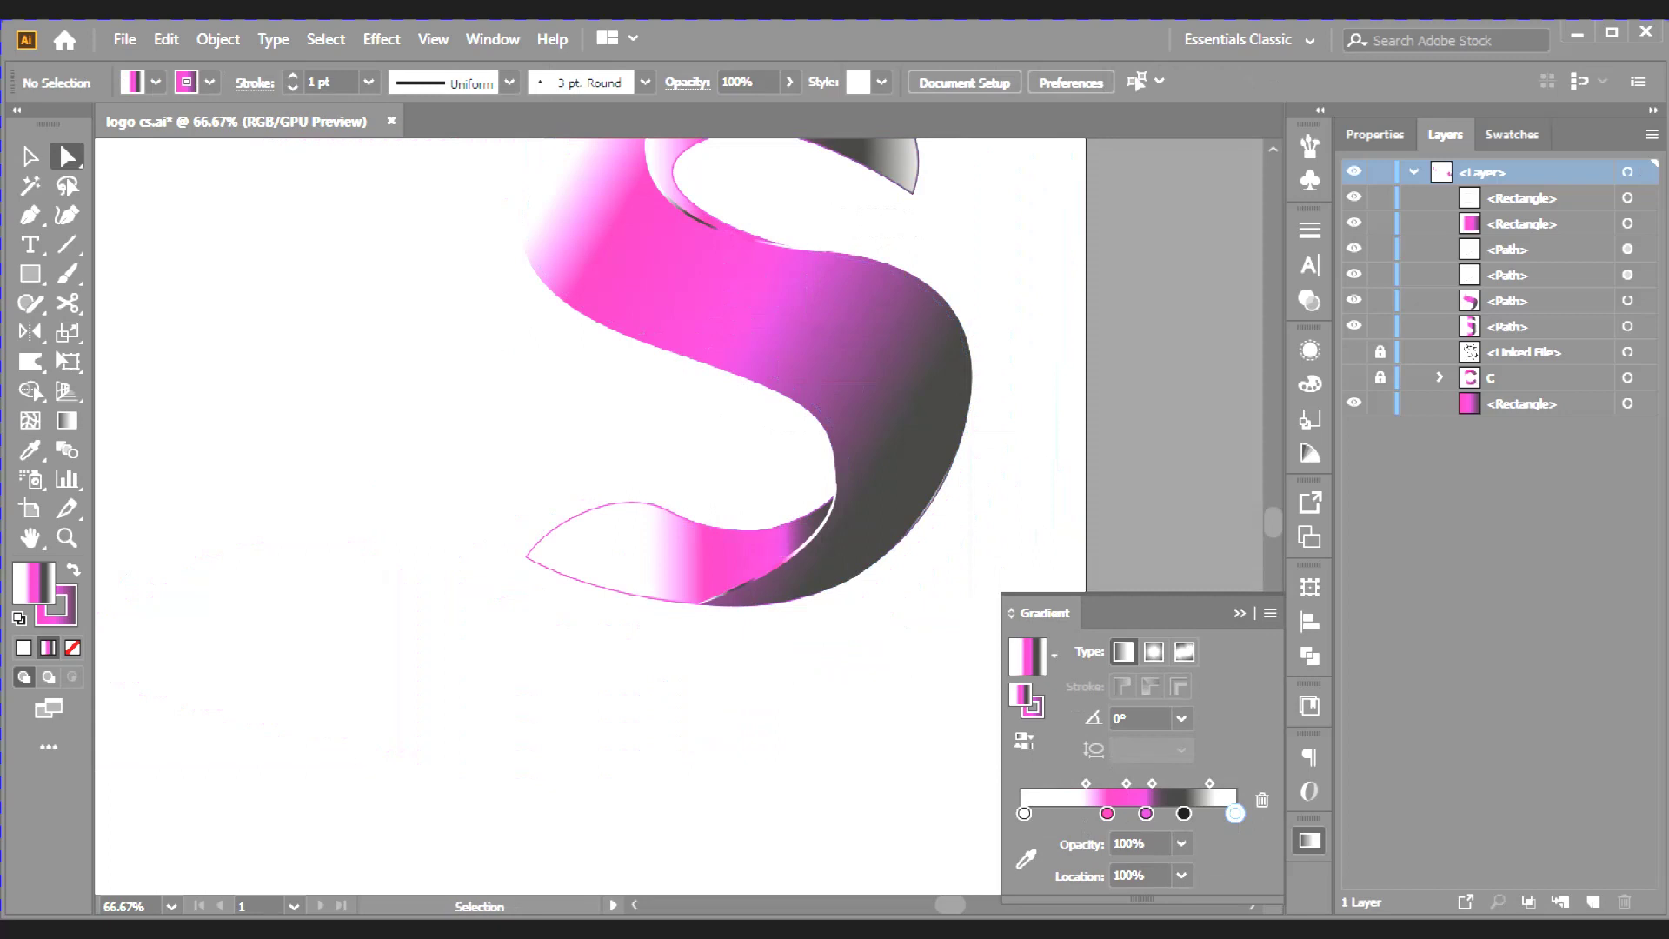
Check the lower S path, then draw a thin ellipse beneath the S for a shadow
key(ctrl+minus)
key(ctrl+minus)
key(ctrl+minus)
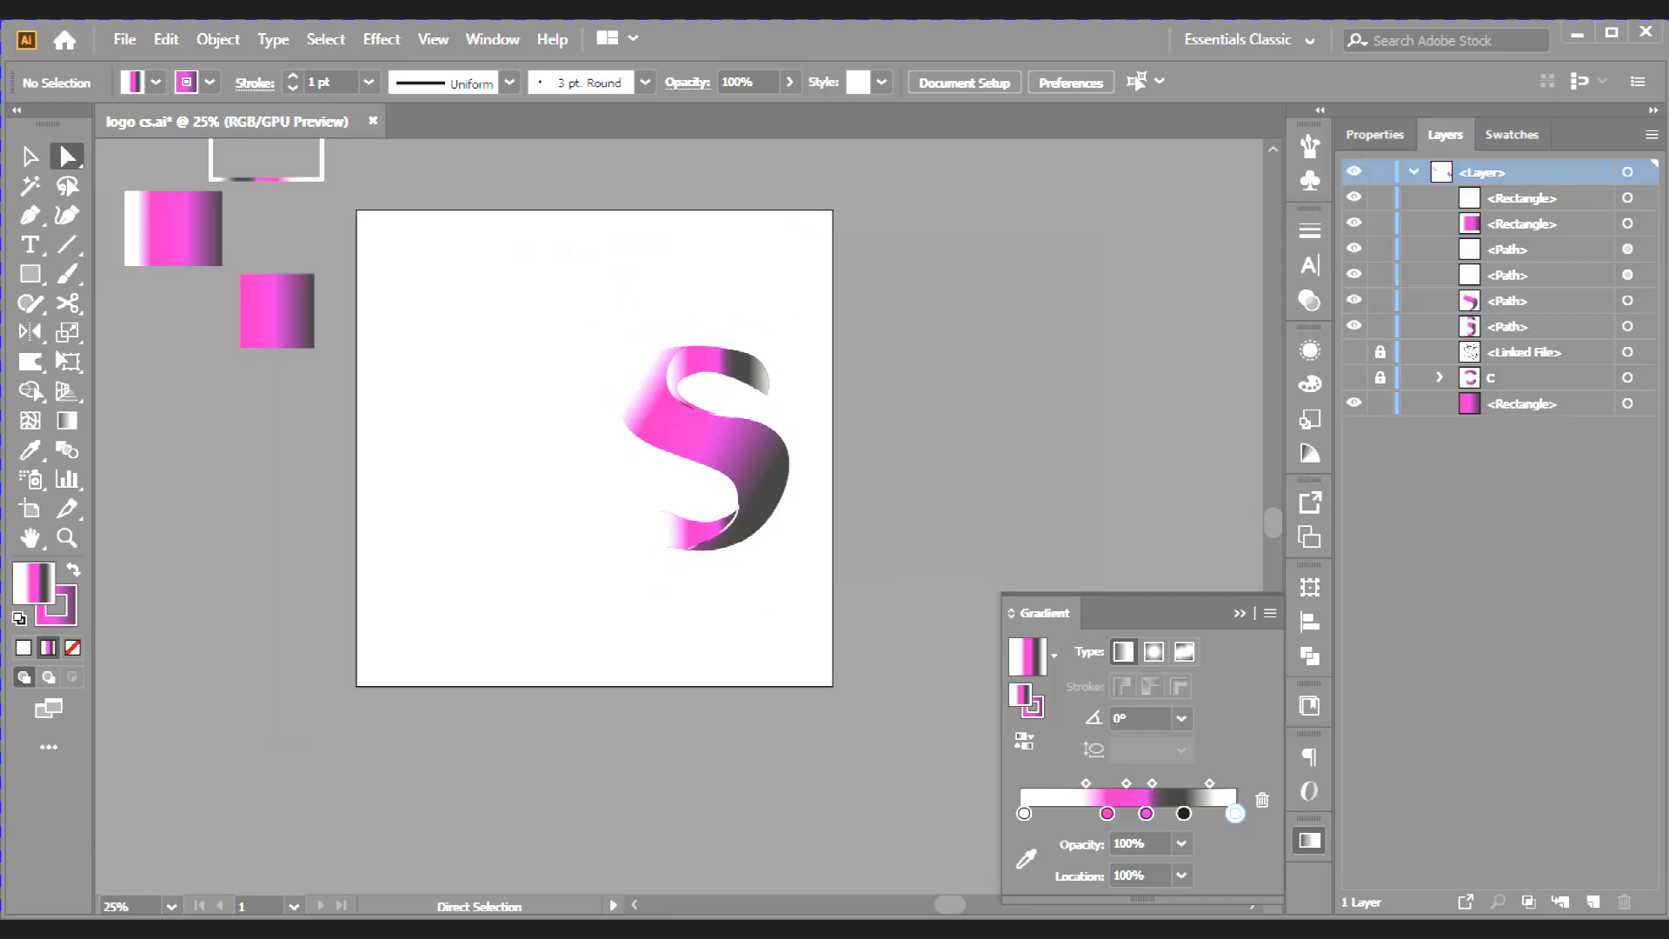
drag(695, 509, 722, 521)
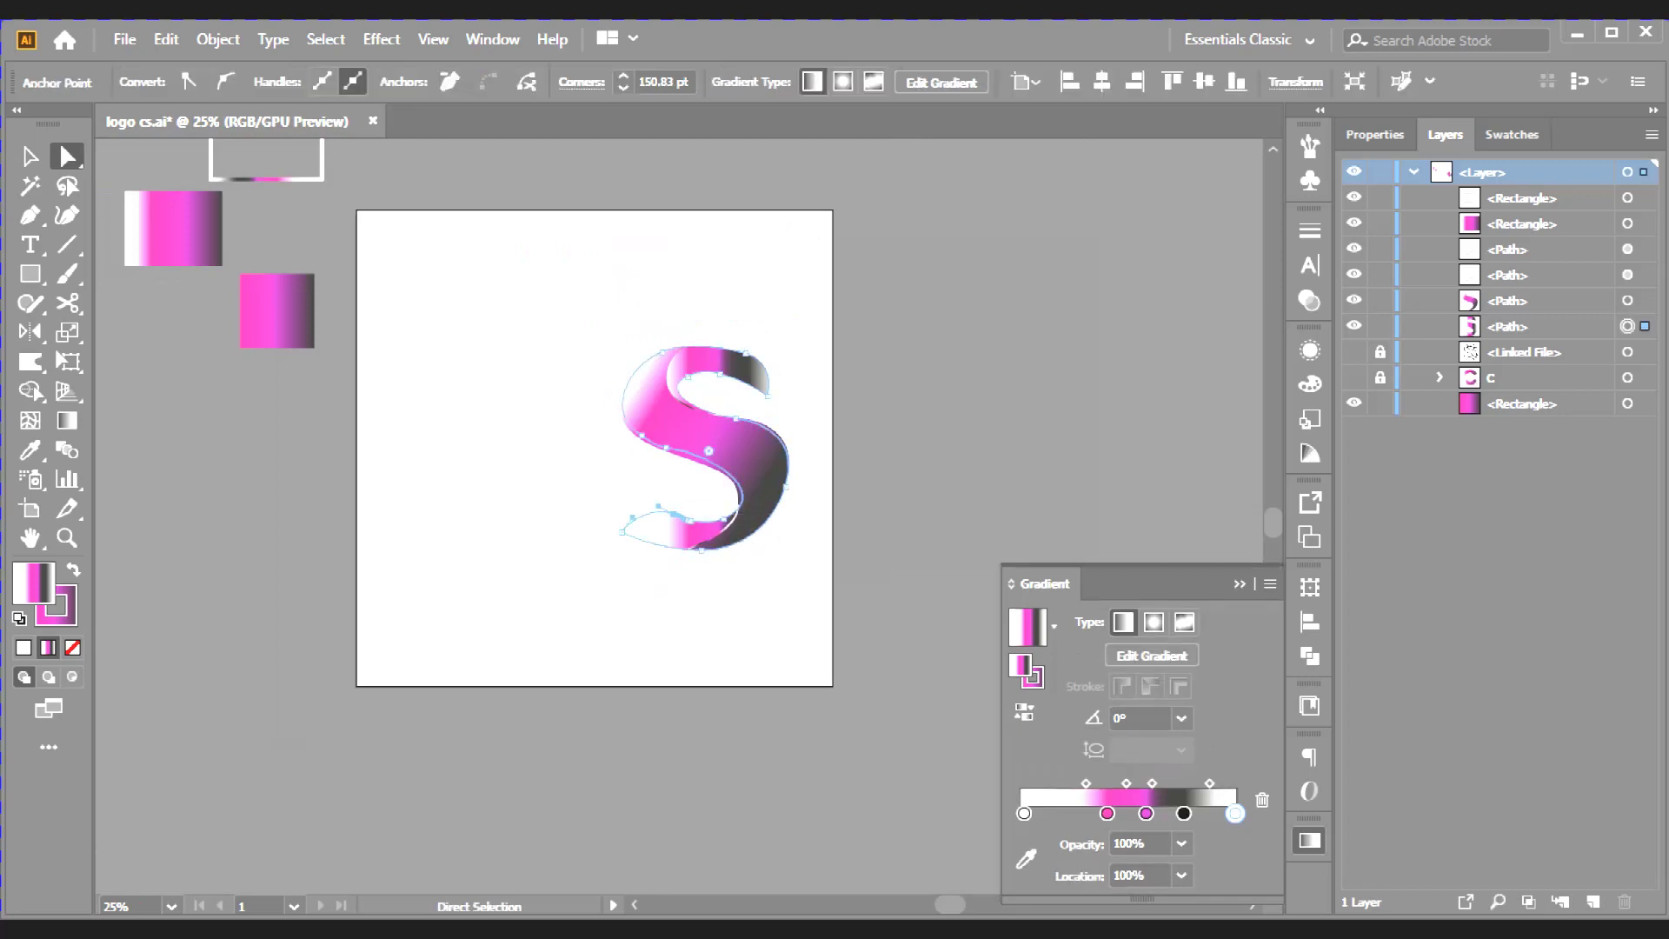
key(ctrl+shift+a)
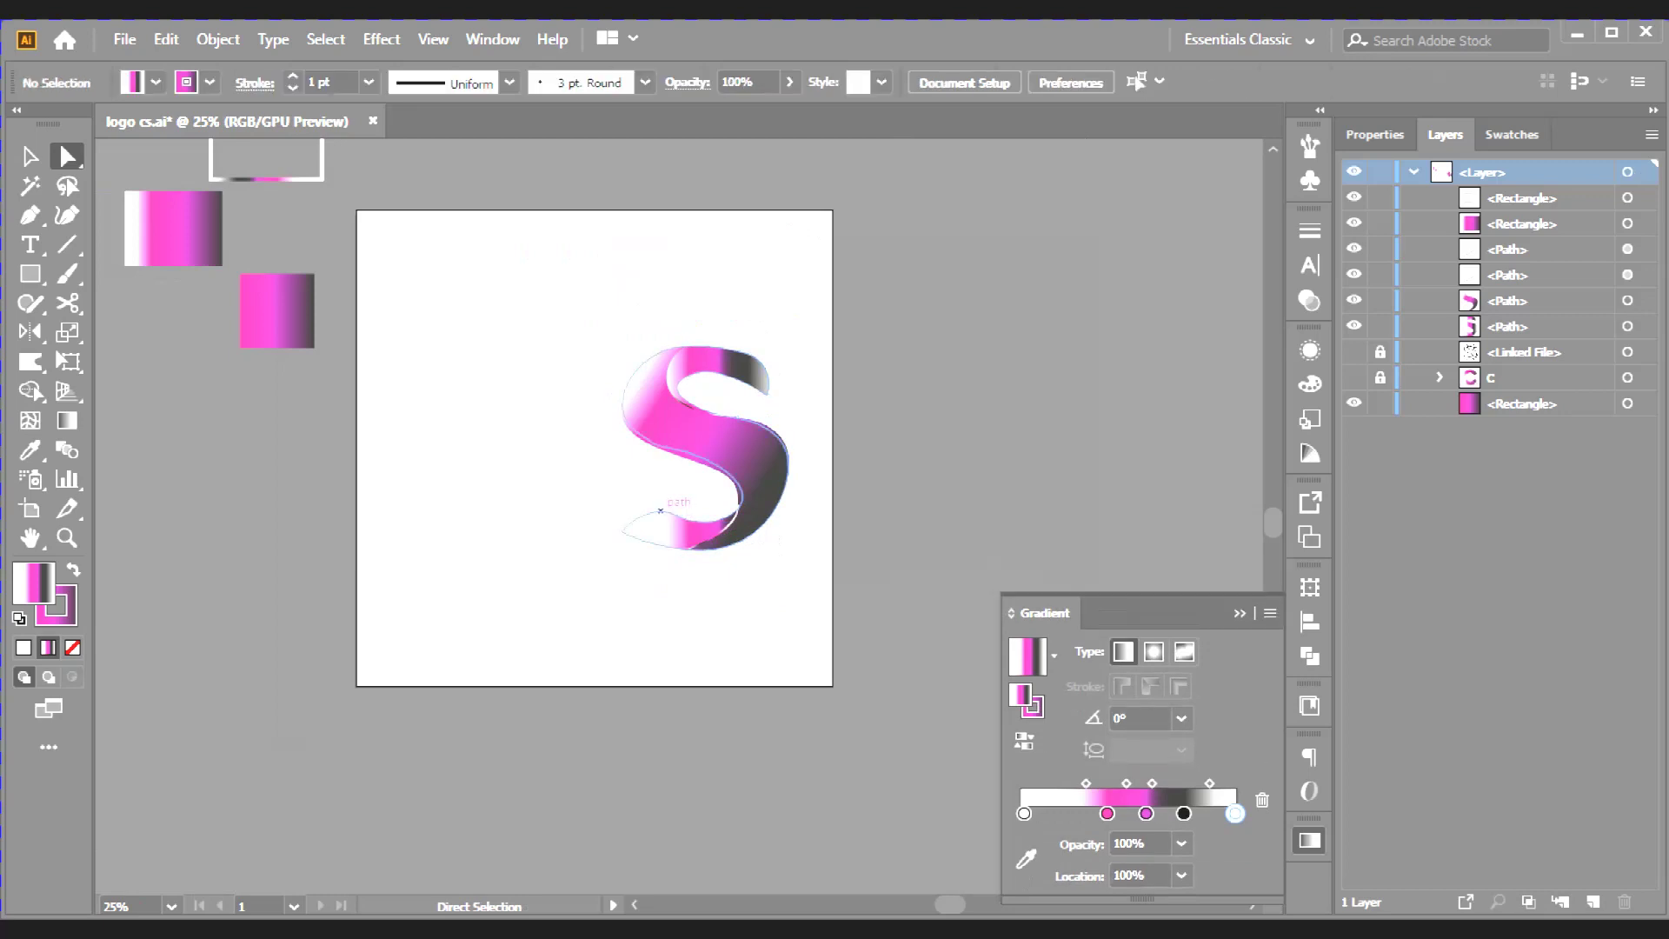
click(664, 510)
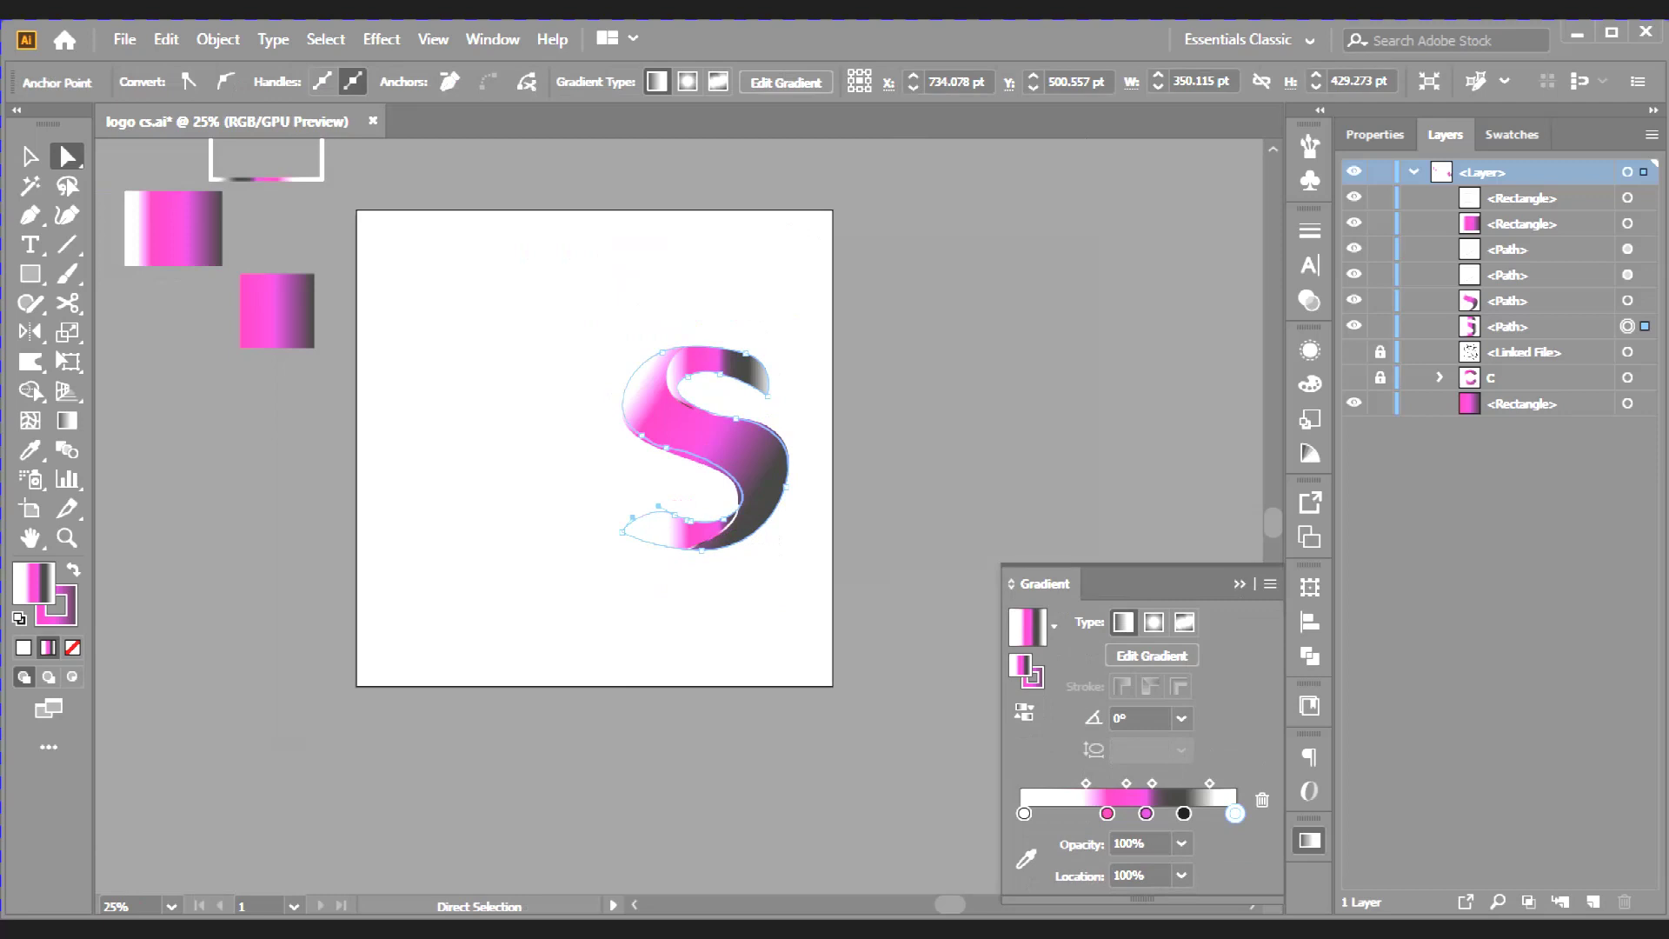
drag(658, 506, 665, 512)
key(ctrl+shift+a)
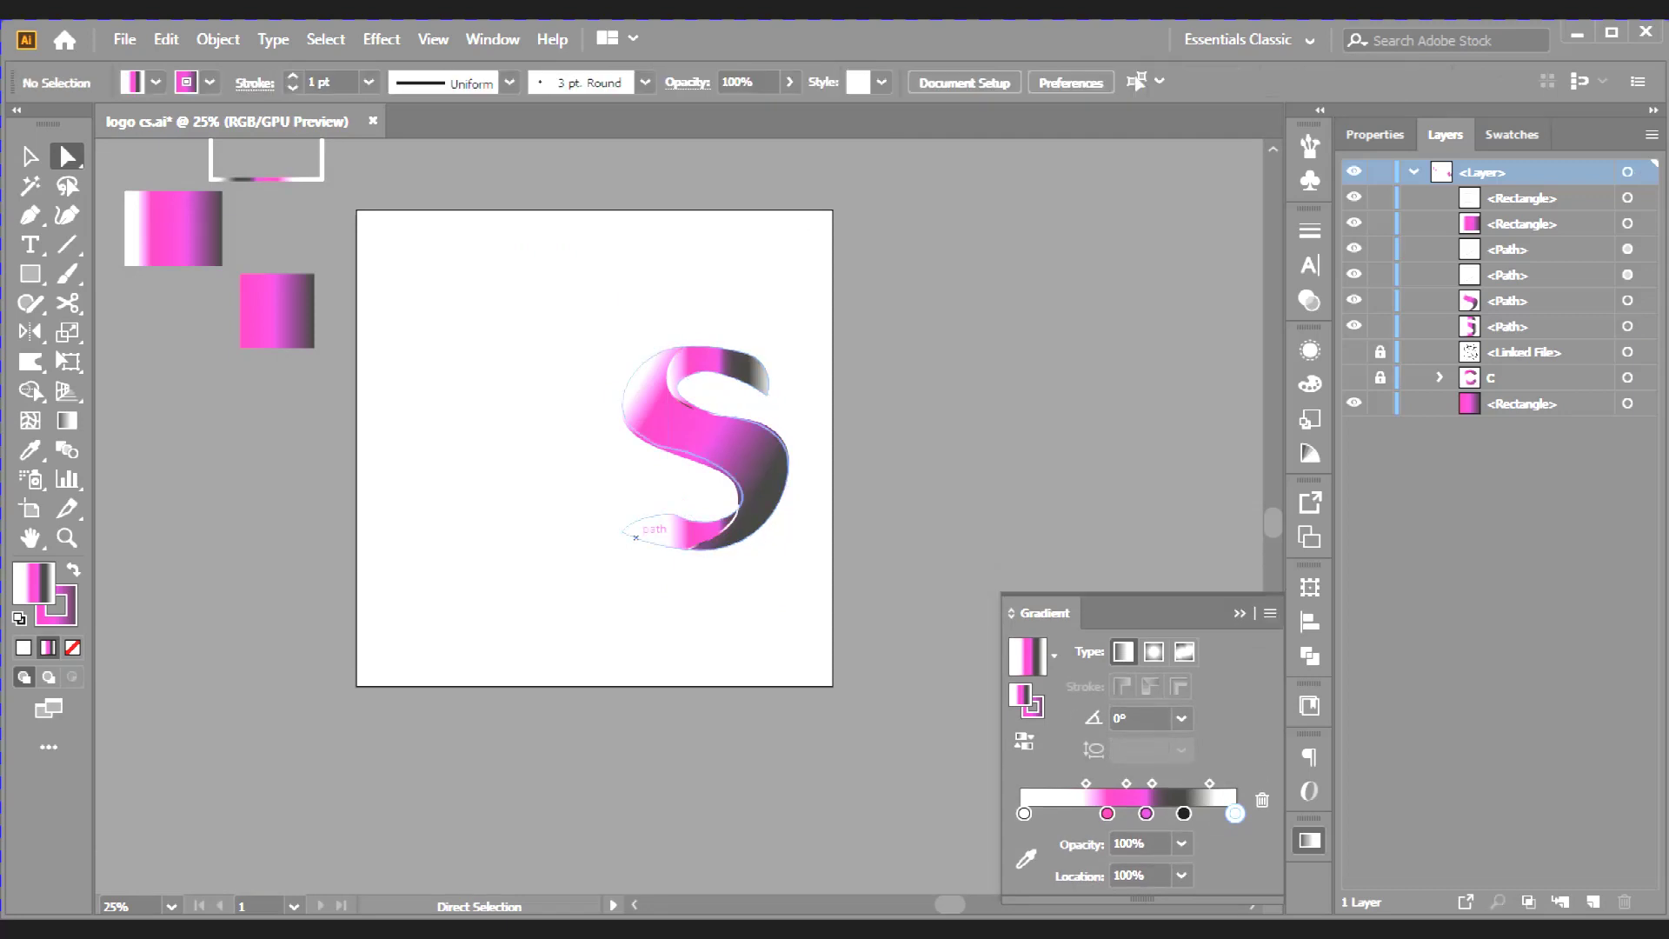
key(l)
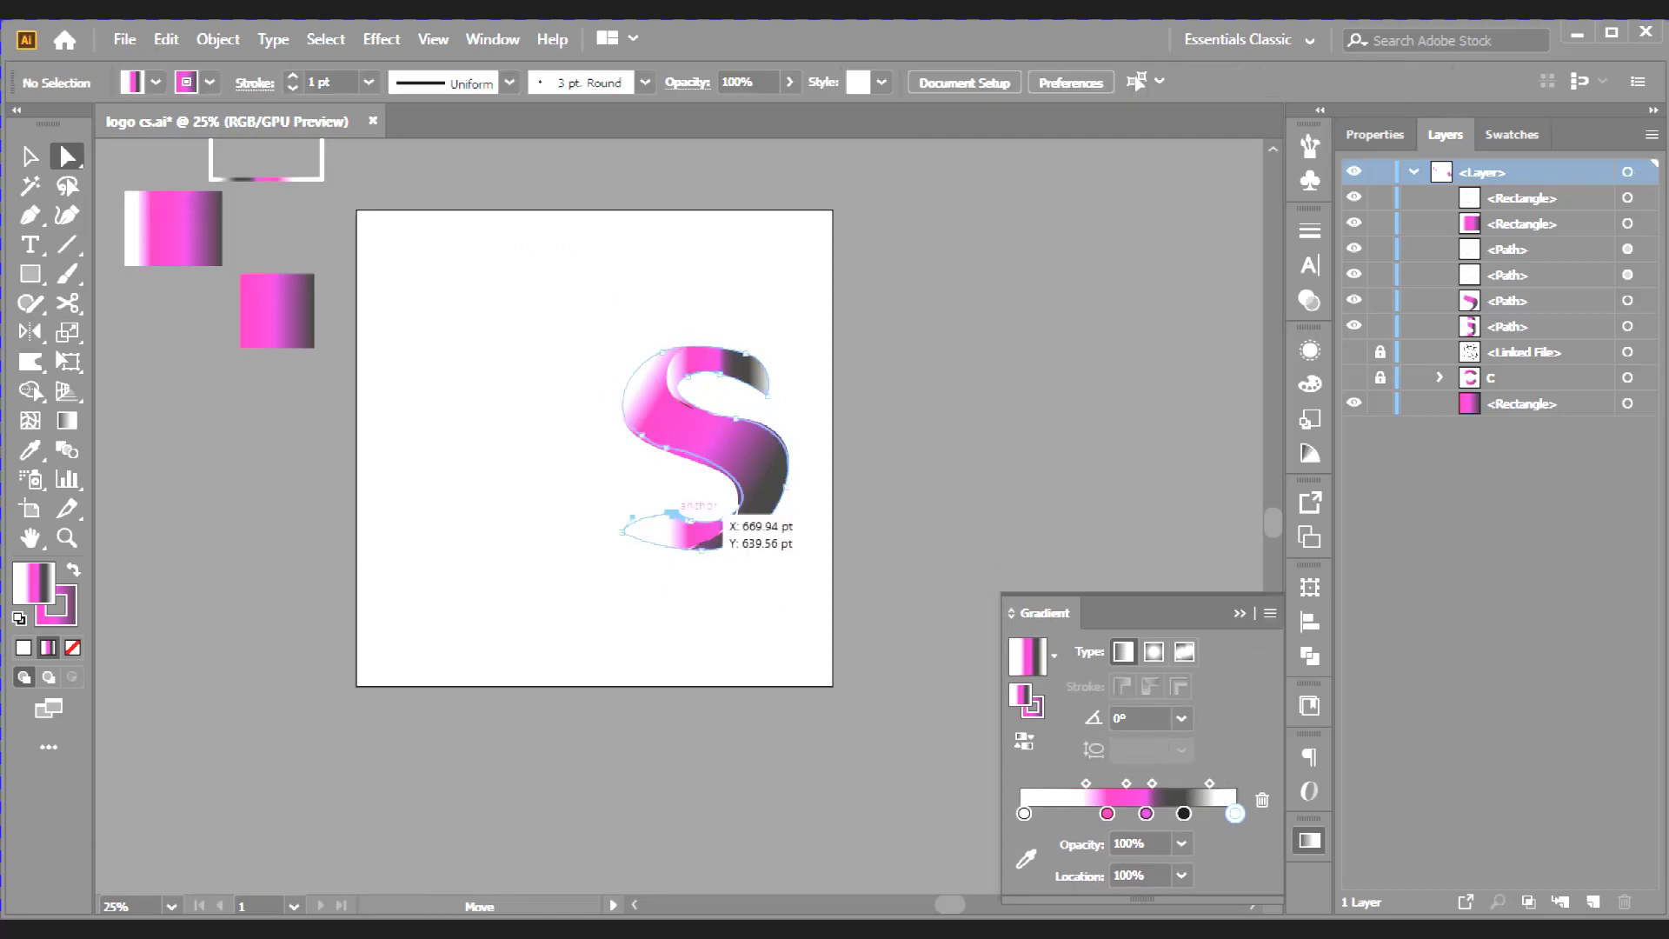
drag(634, 570, 779, 580)
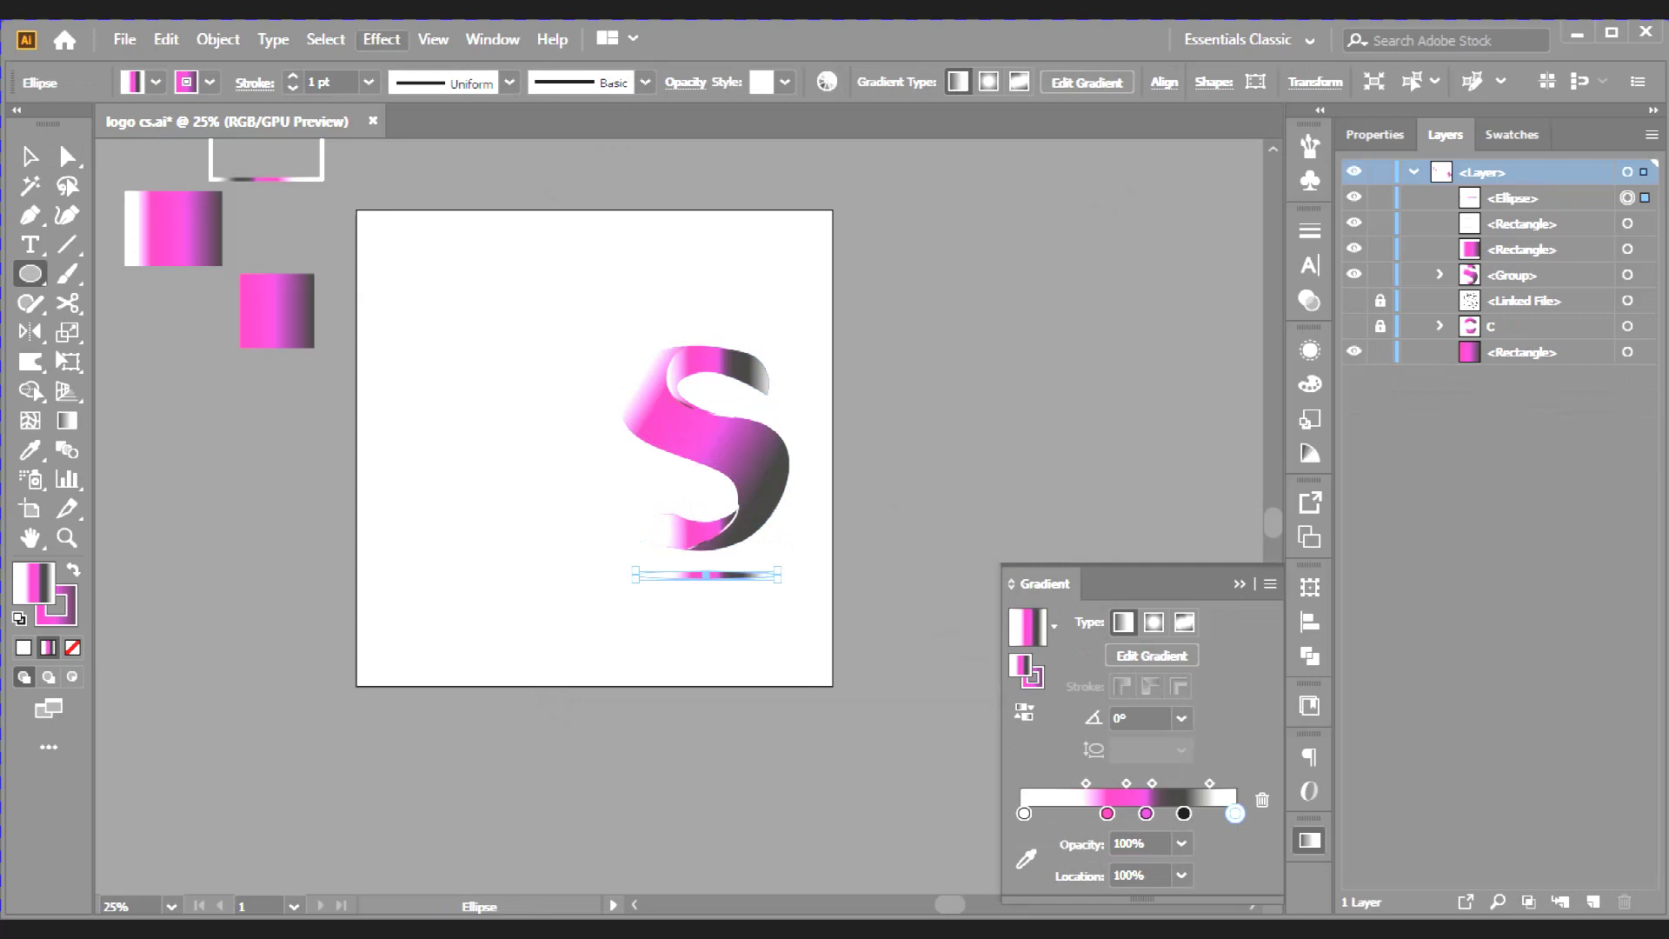
Apply a Feather effect to the ellipse with a slightly increased radius, previewing it
click(381, 39)
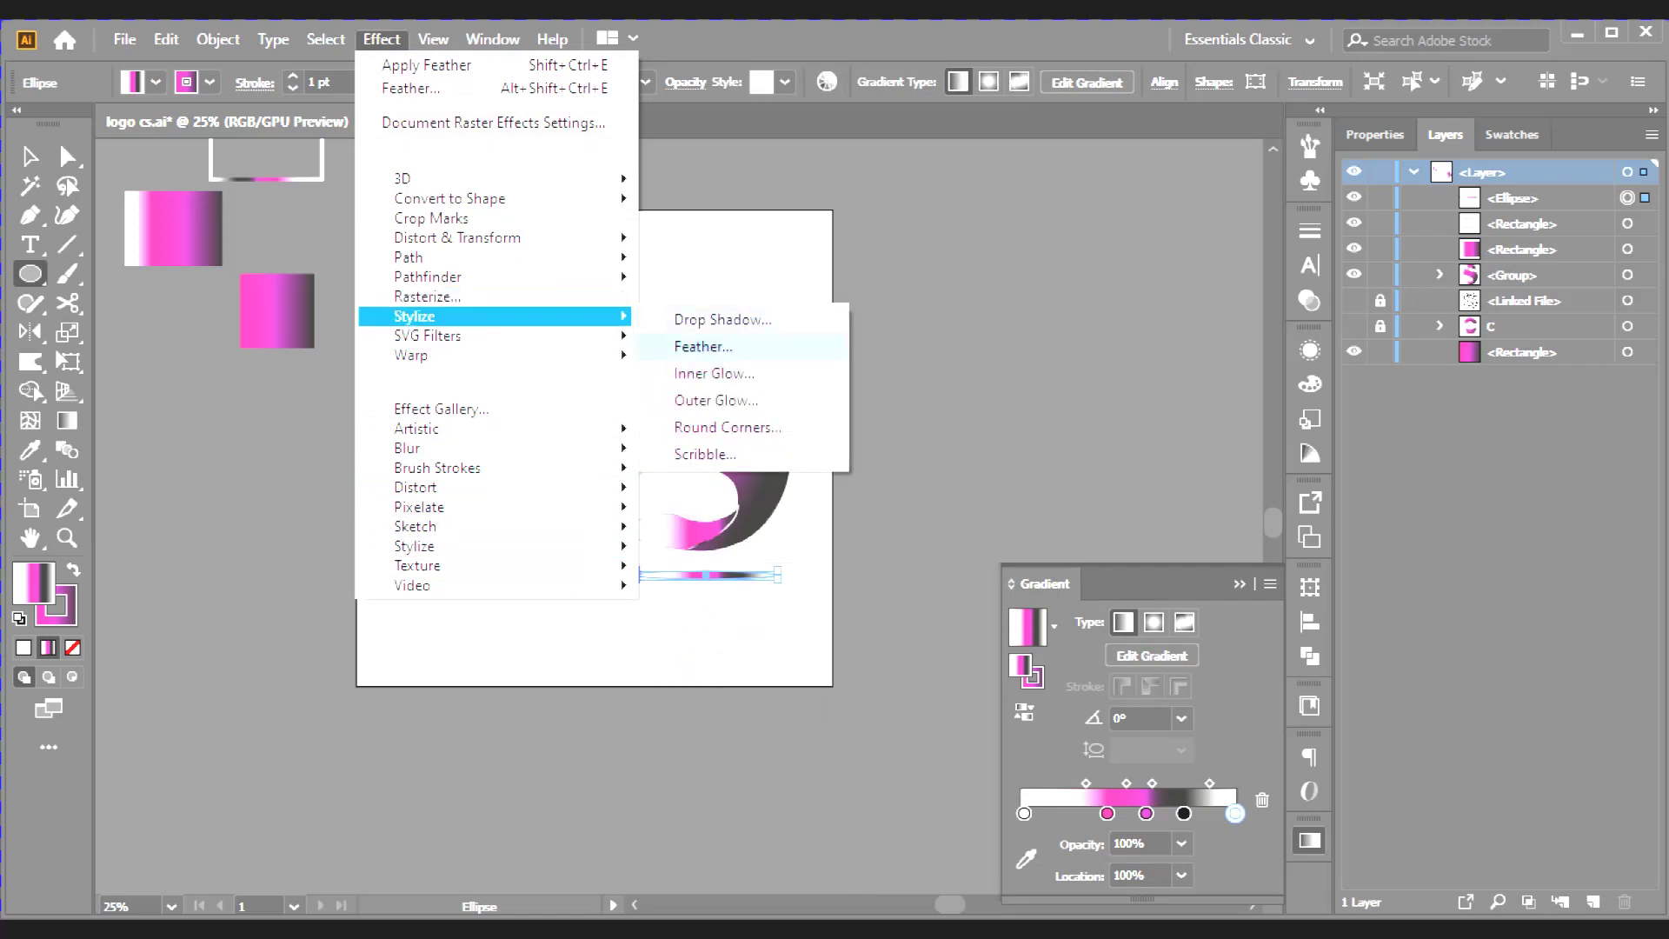
click(703, 346)
key(alt+p)
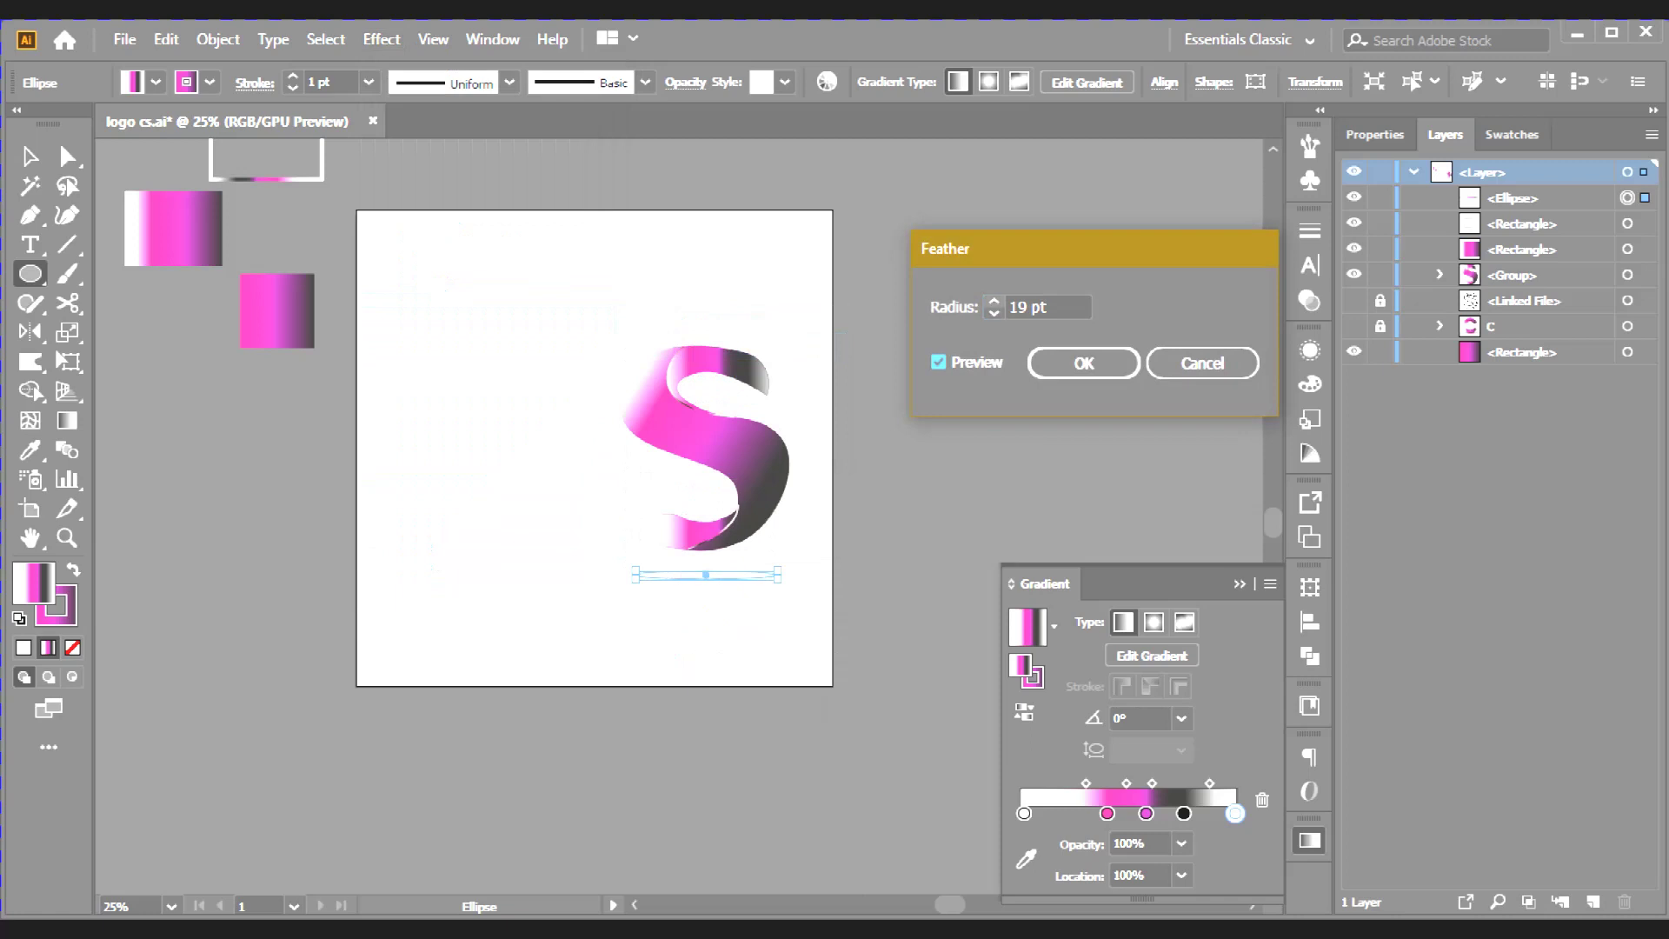
key(Up)
key(Up)
key(Up)
key(Up)
key(Up)
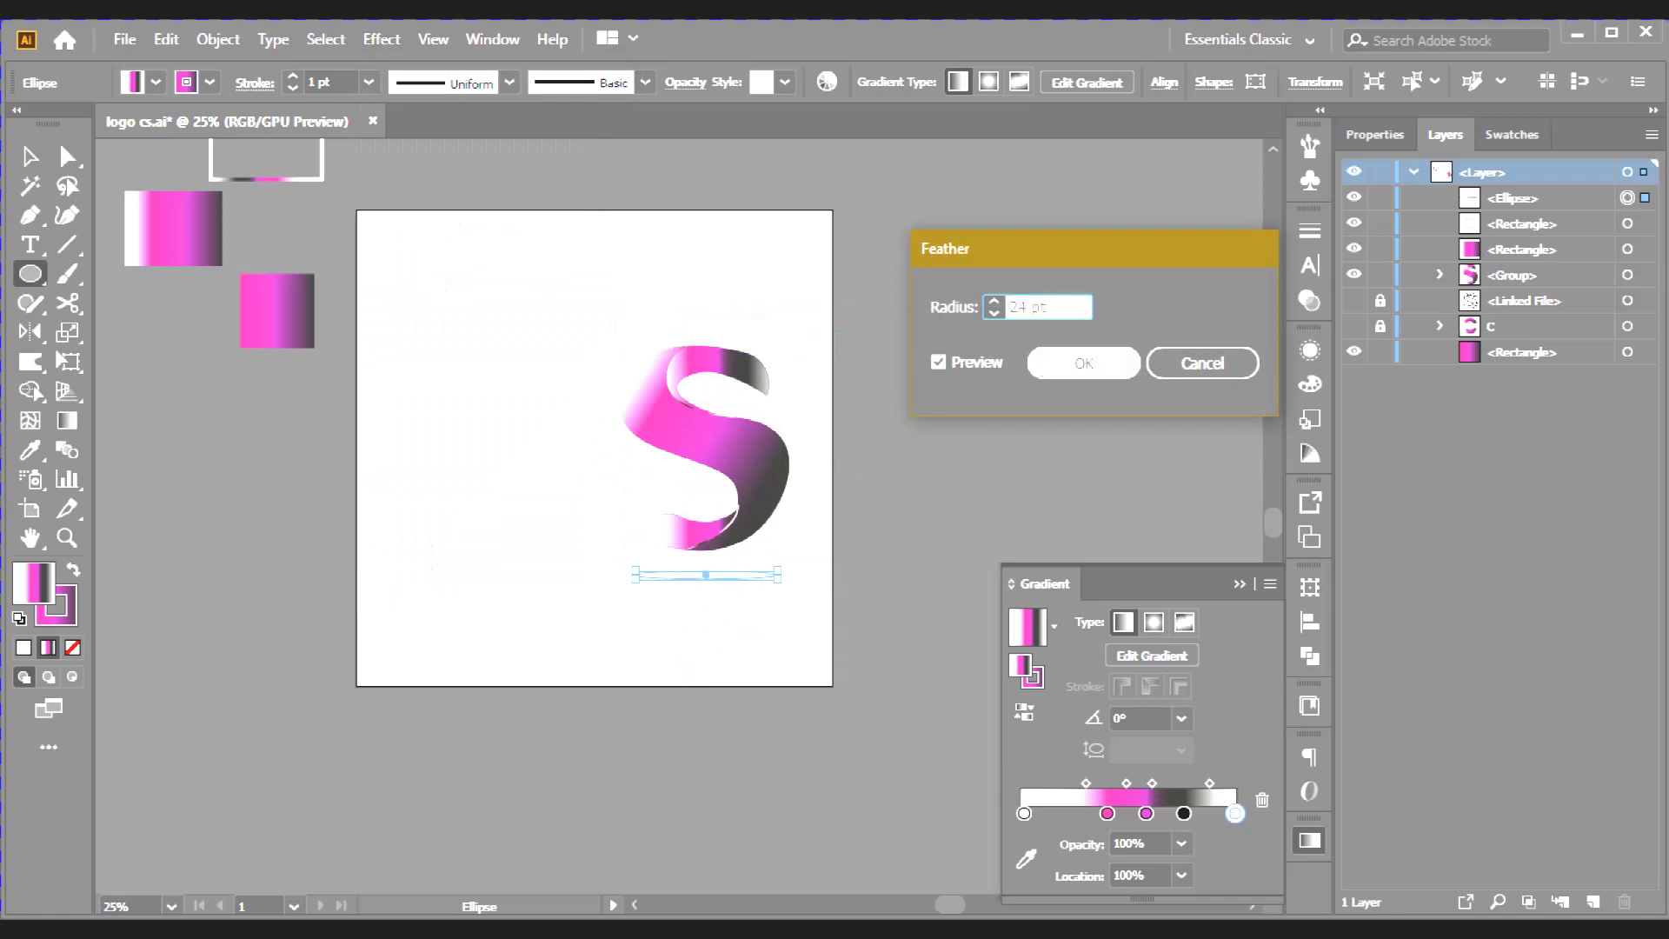
key(Return)
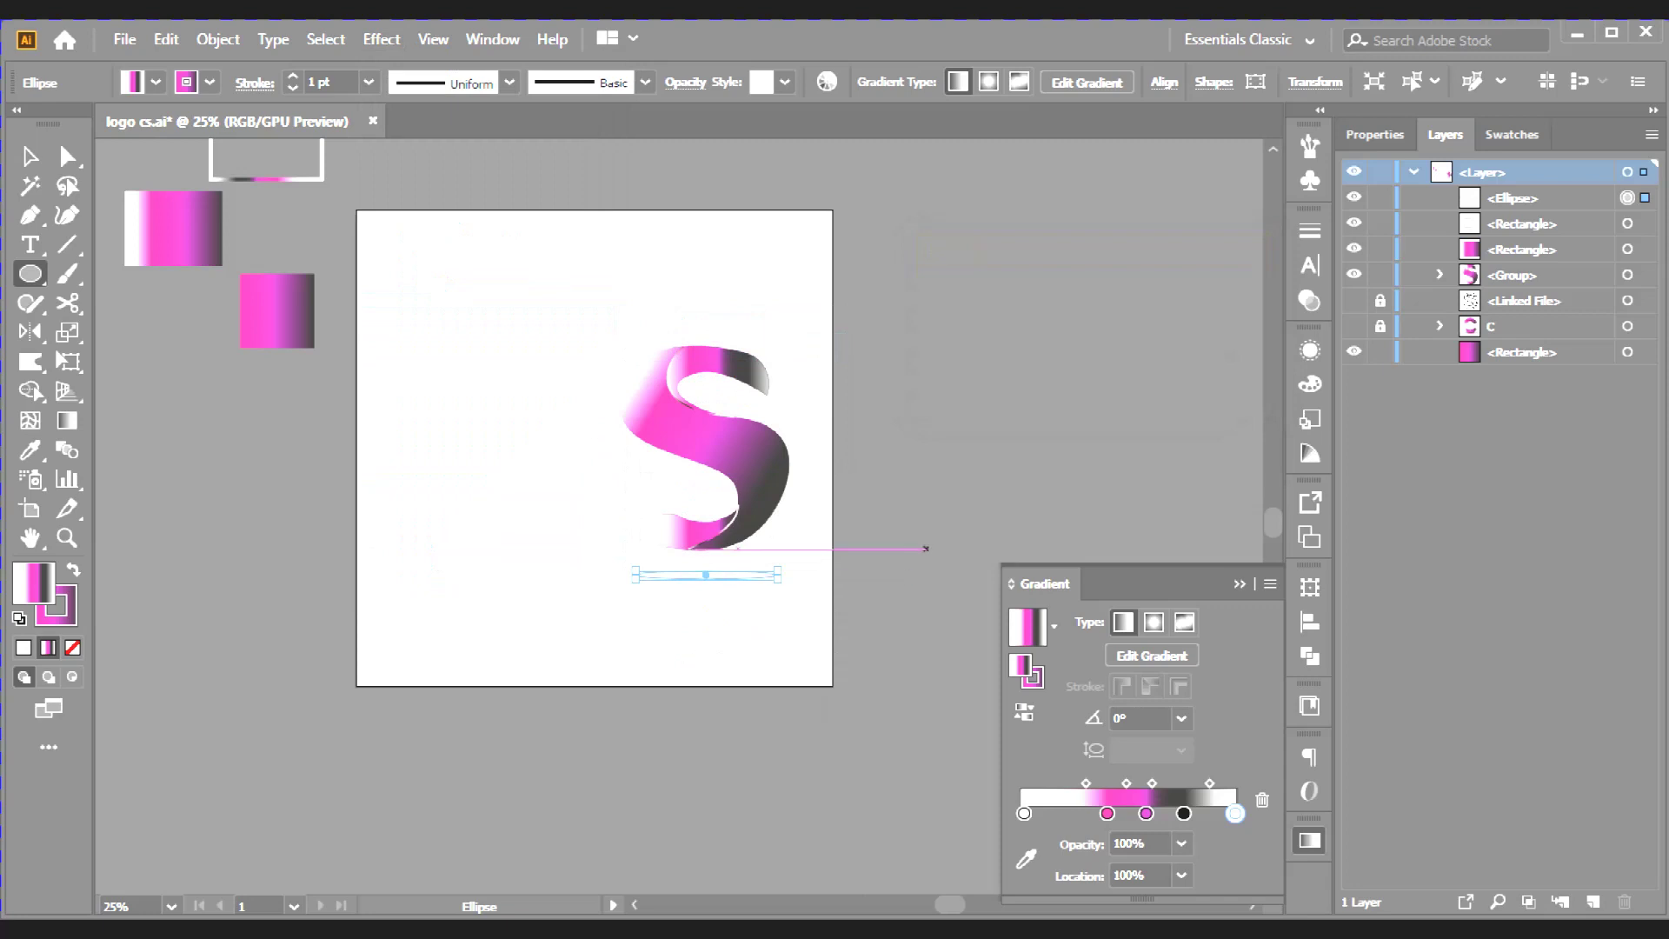
Create a 298 x 18 pt ellipse, fill it black, then apply the last pink-to-dark gradient
click(921, 549)
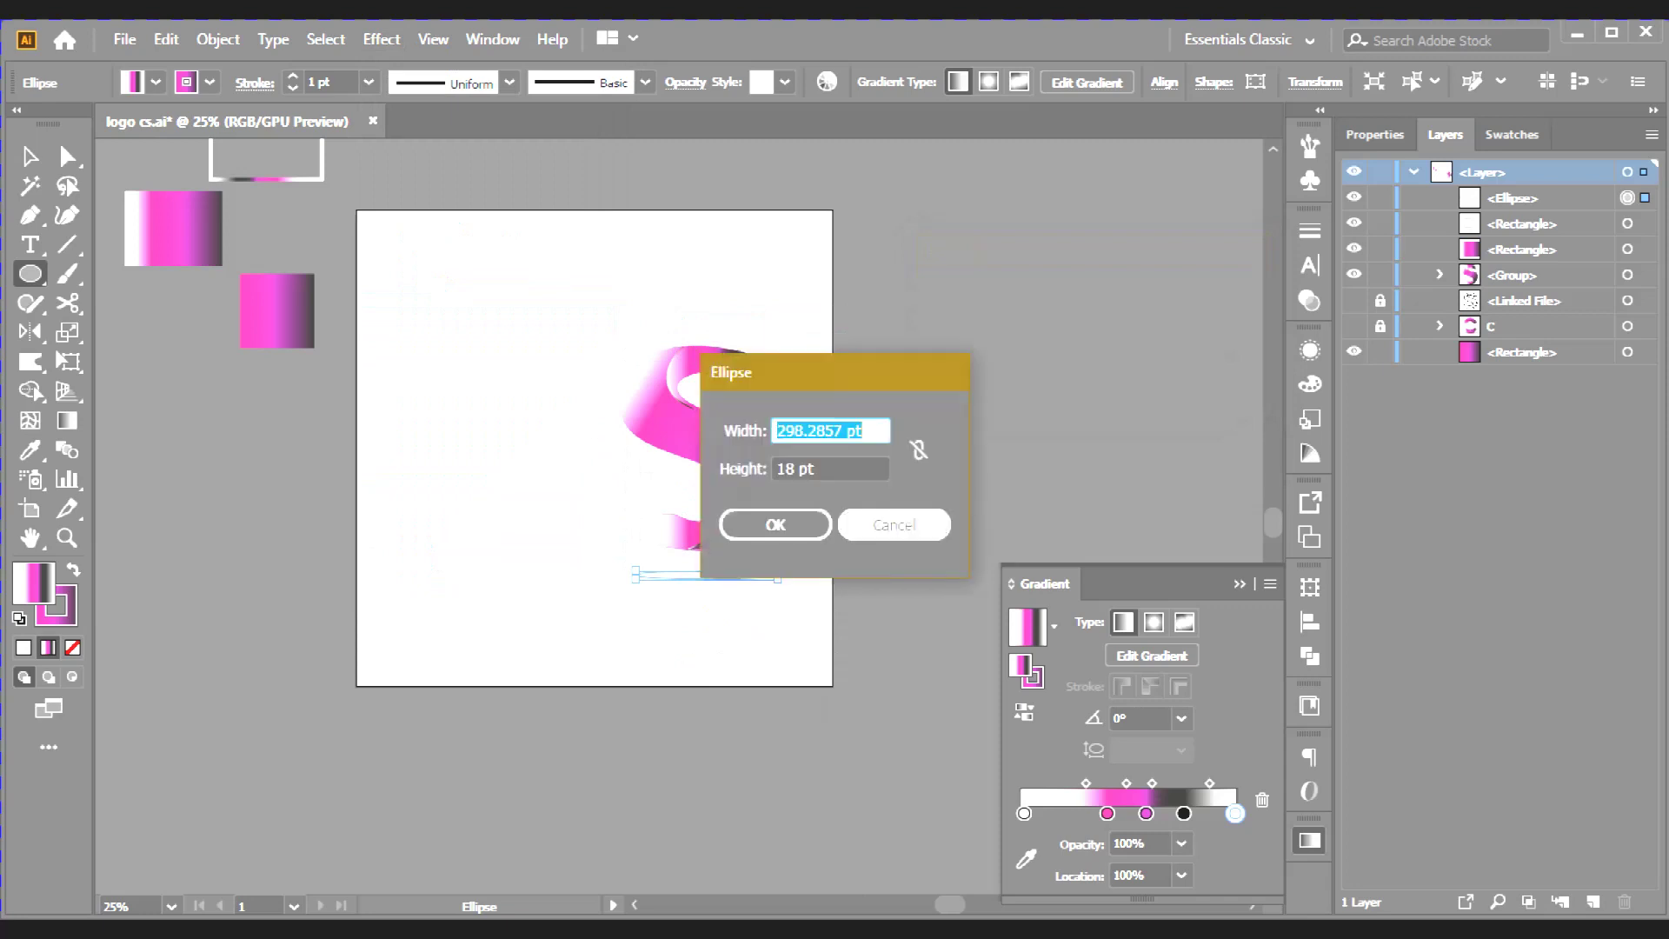
key(Return)
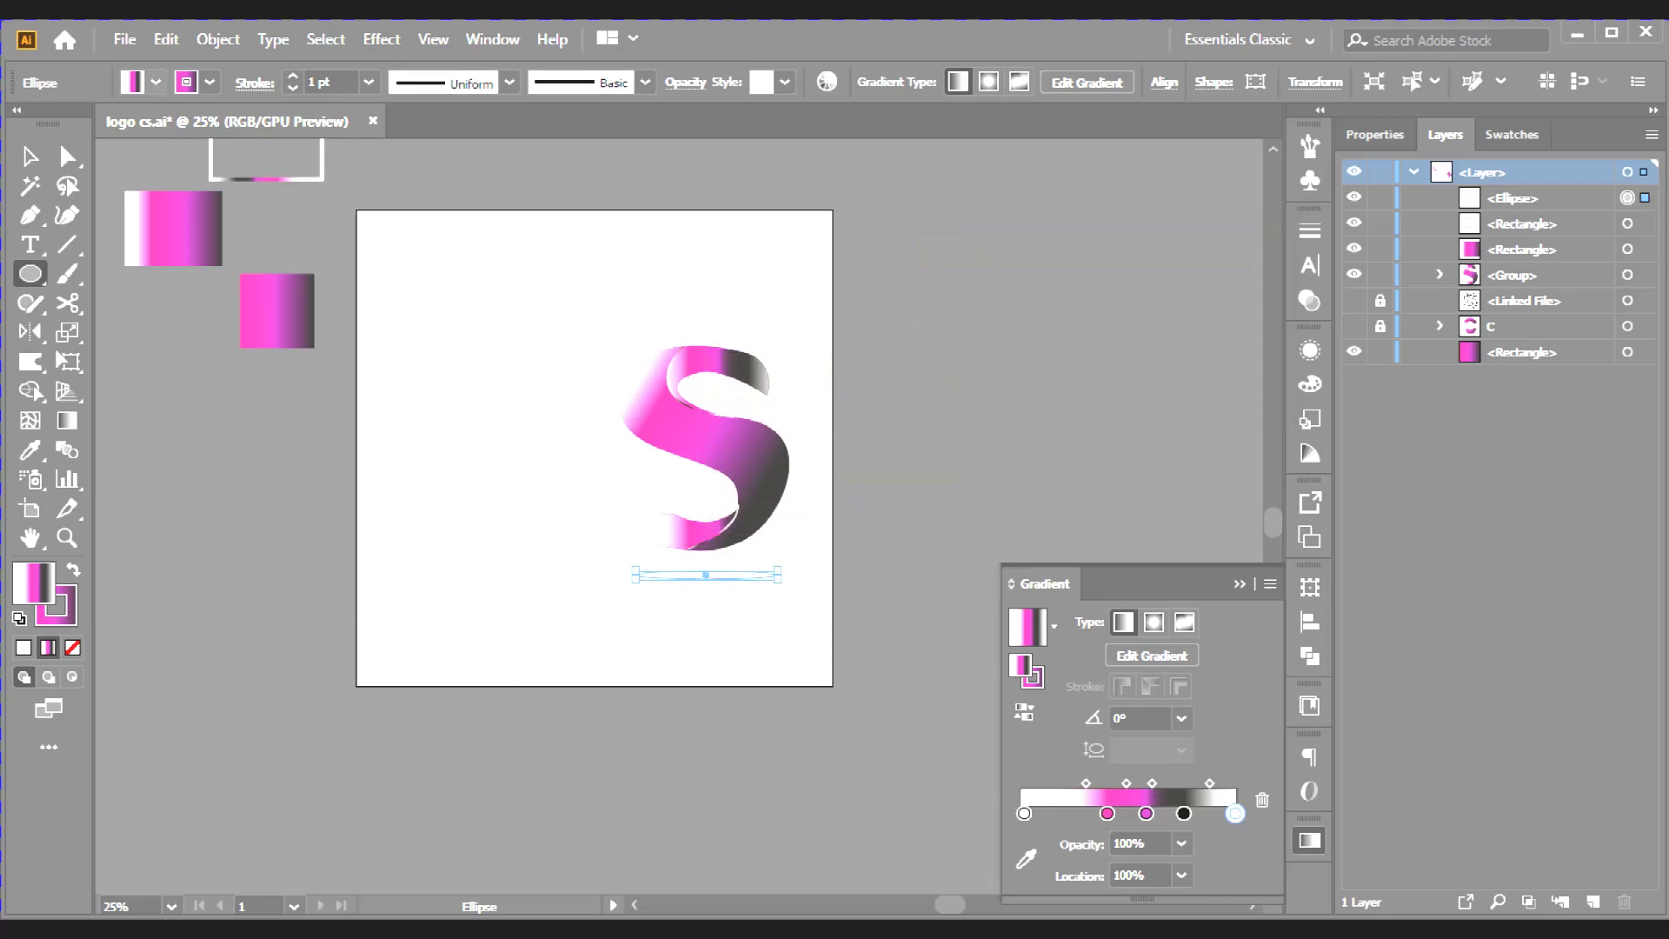
click(155, 81)
click(68, 124)
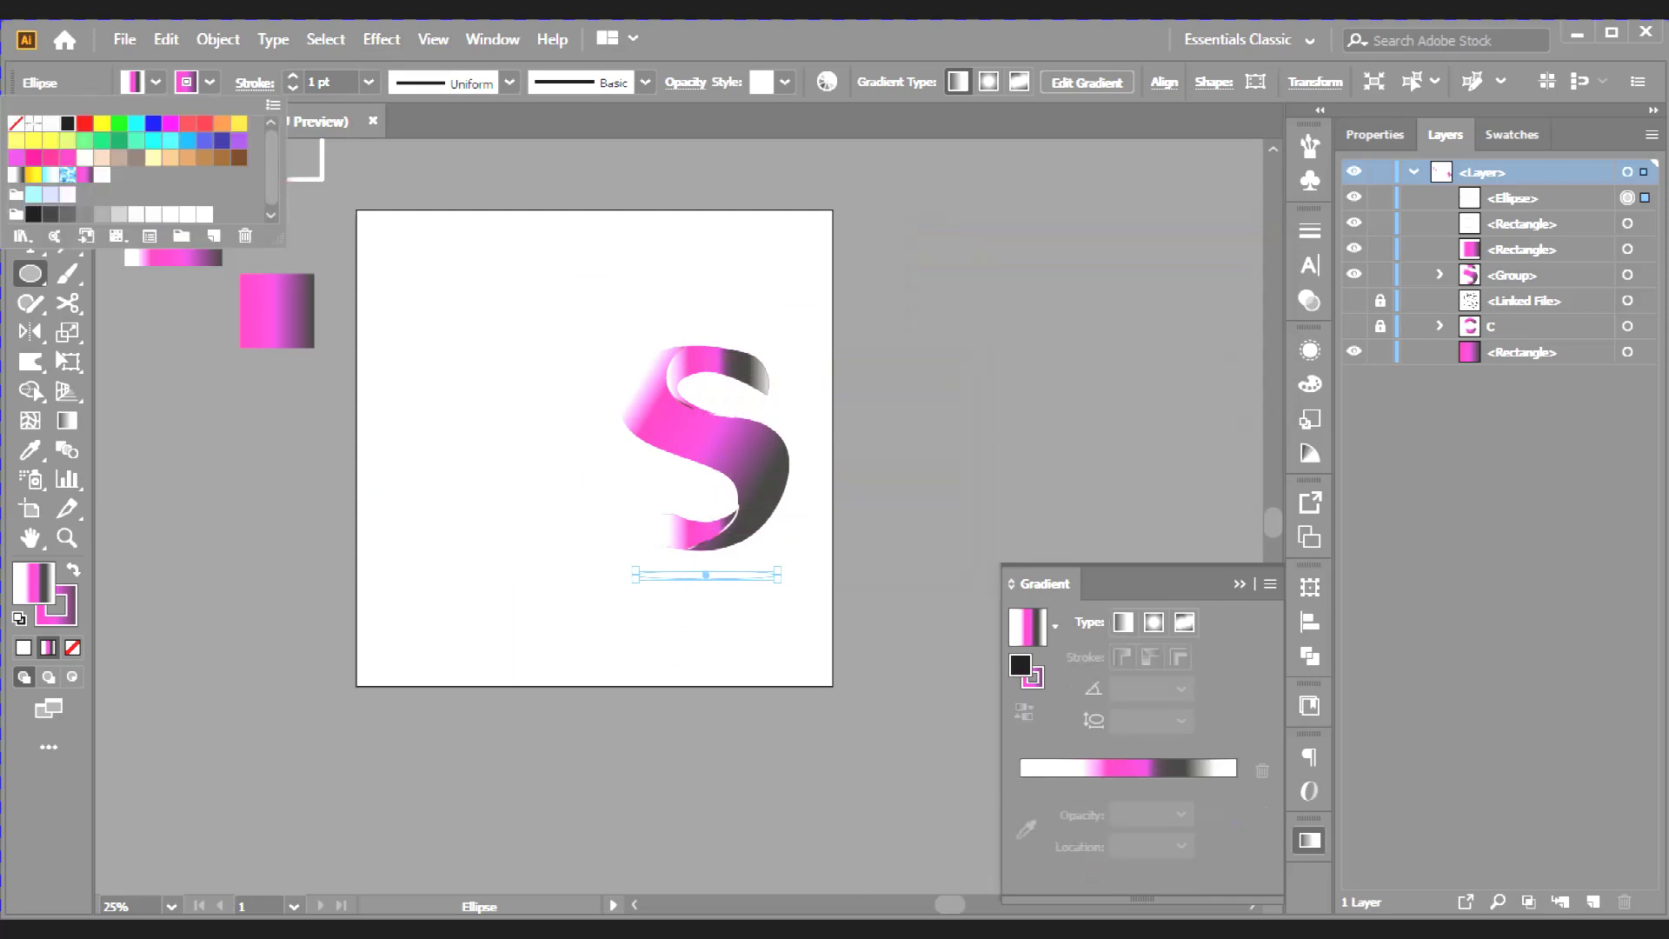
key(Escape)
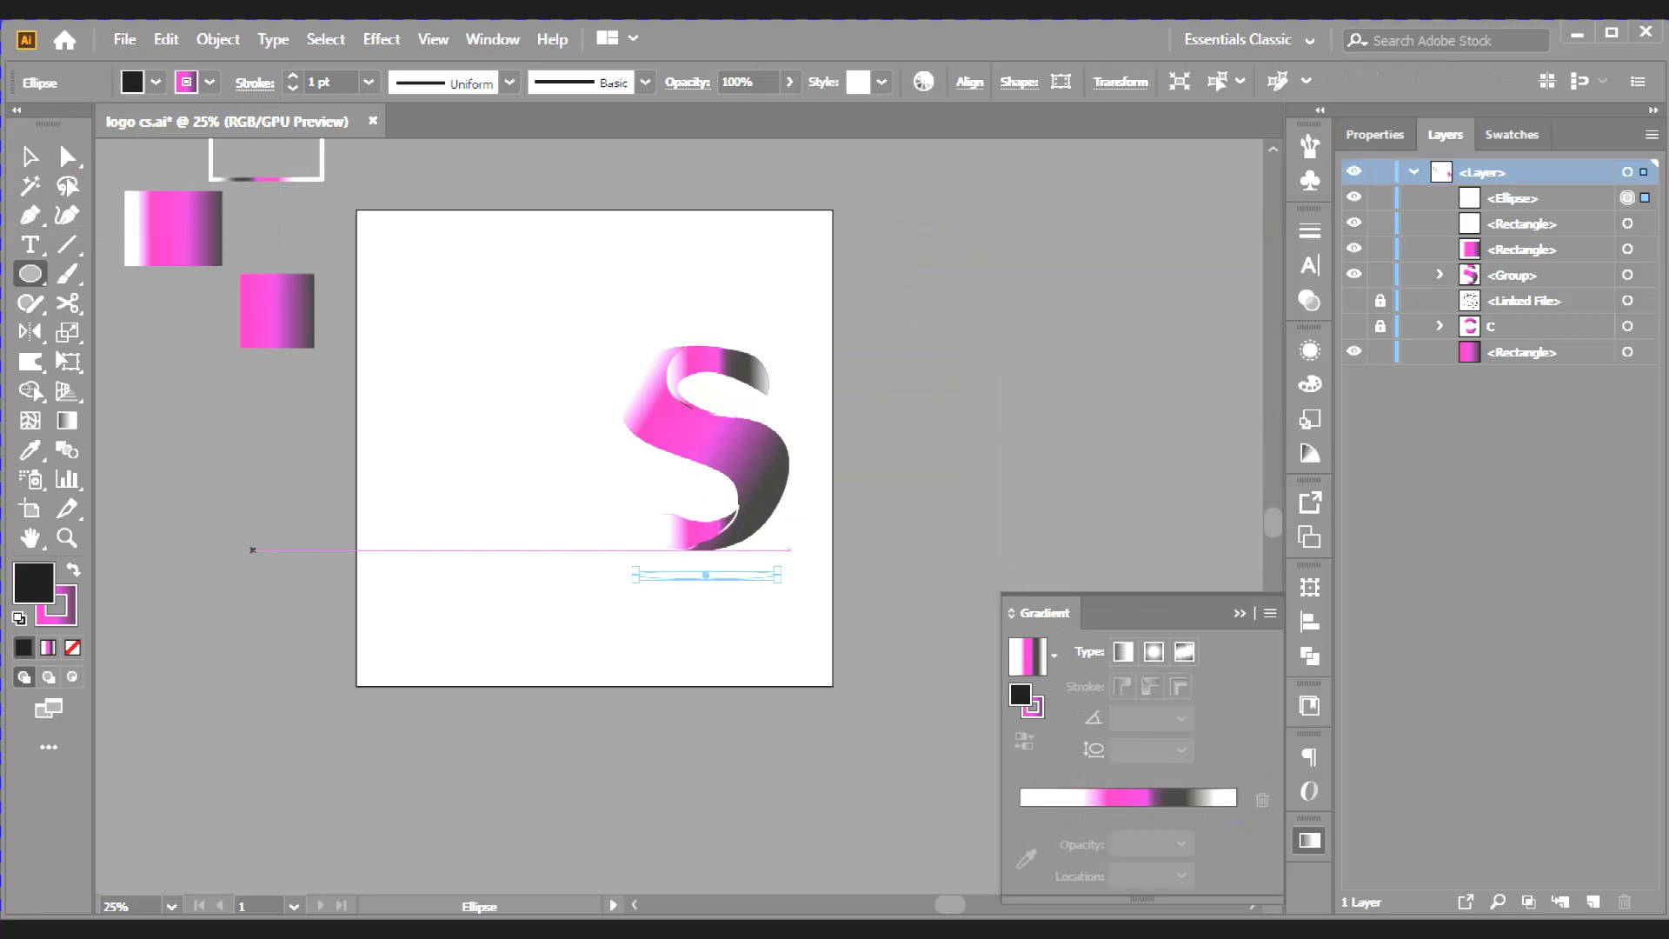
key(v)
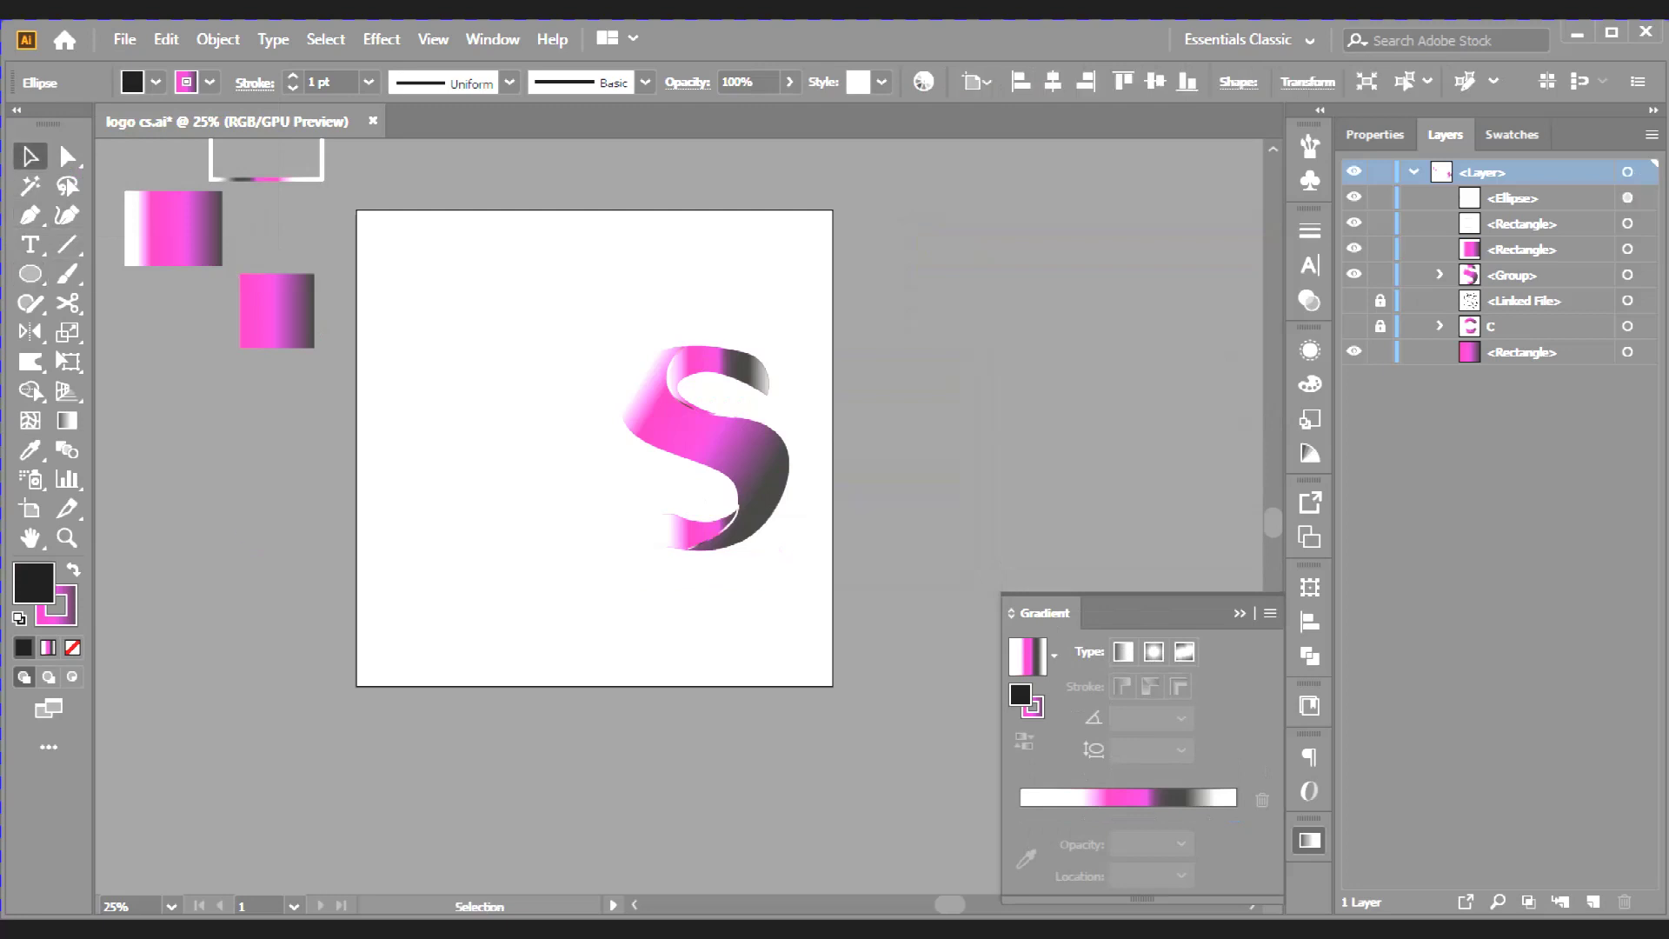
key(ctrl+shift+a)
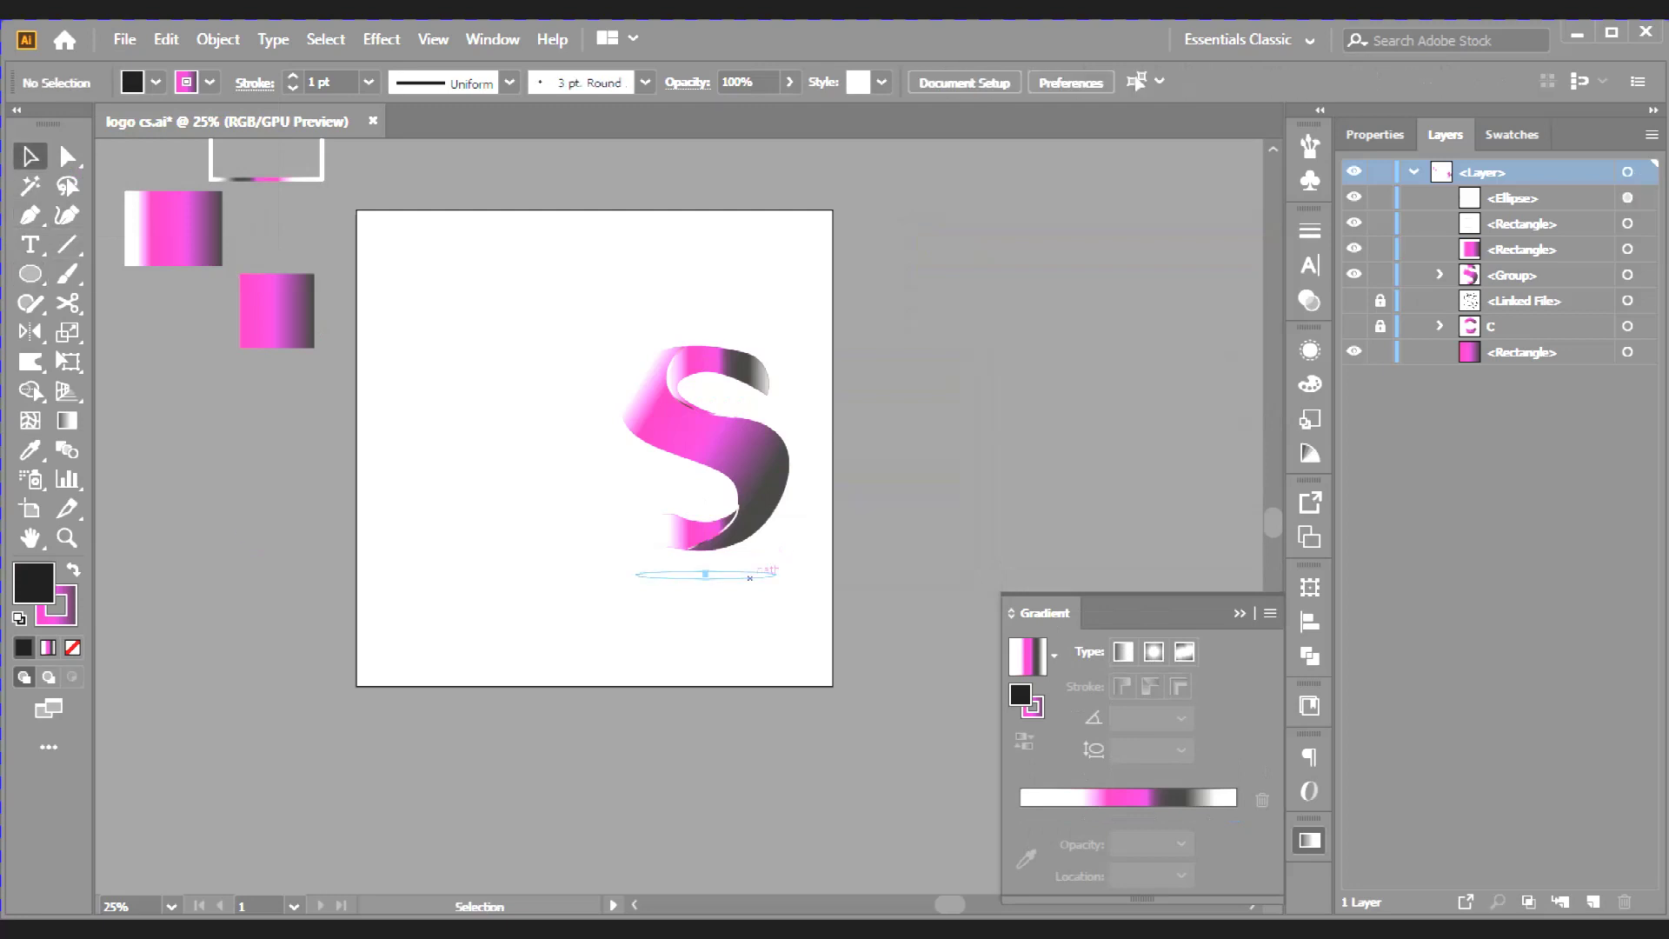
click(749, 576)
key(period)
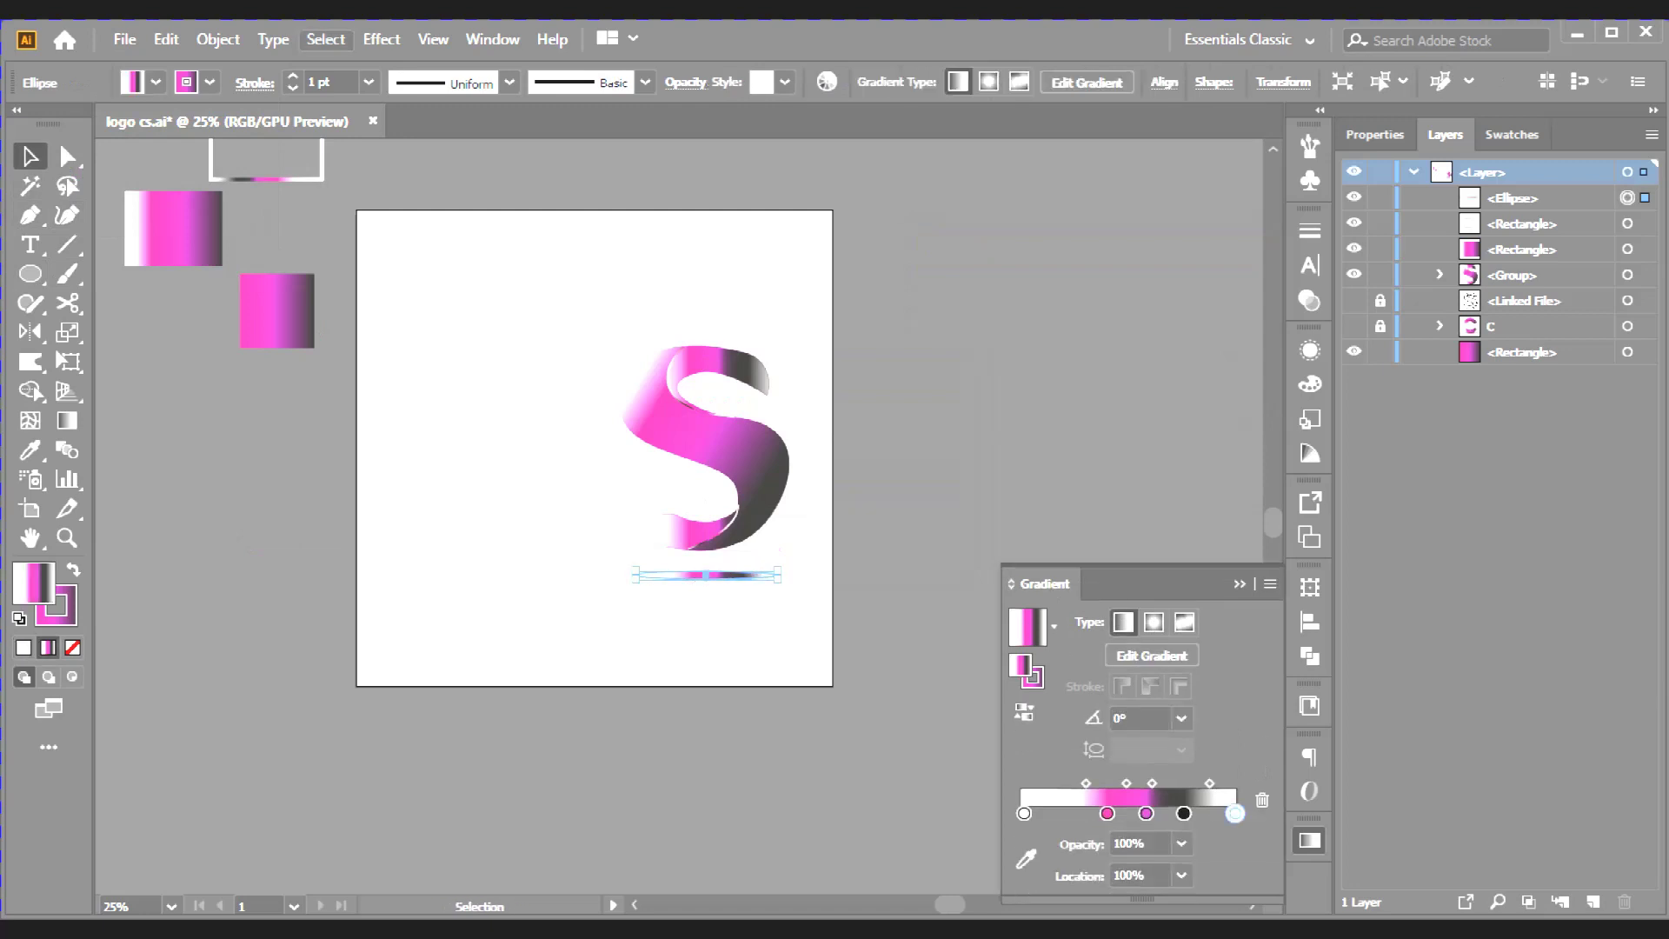
Feather the ellipse with a 14 pt radius via Effect > Stylize > Feather, with Preview on
click(381, 39)
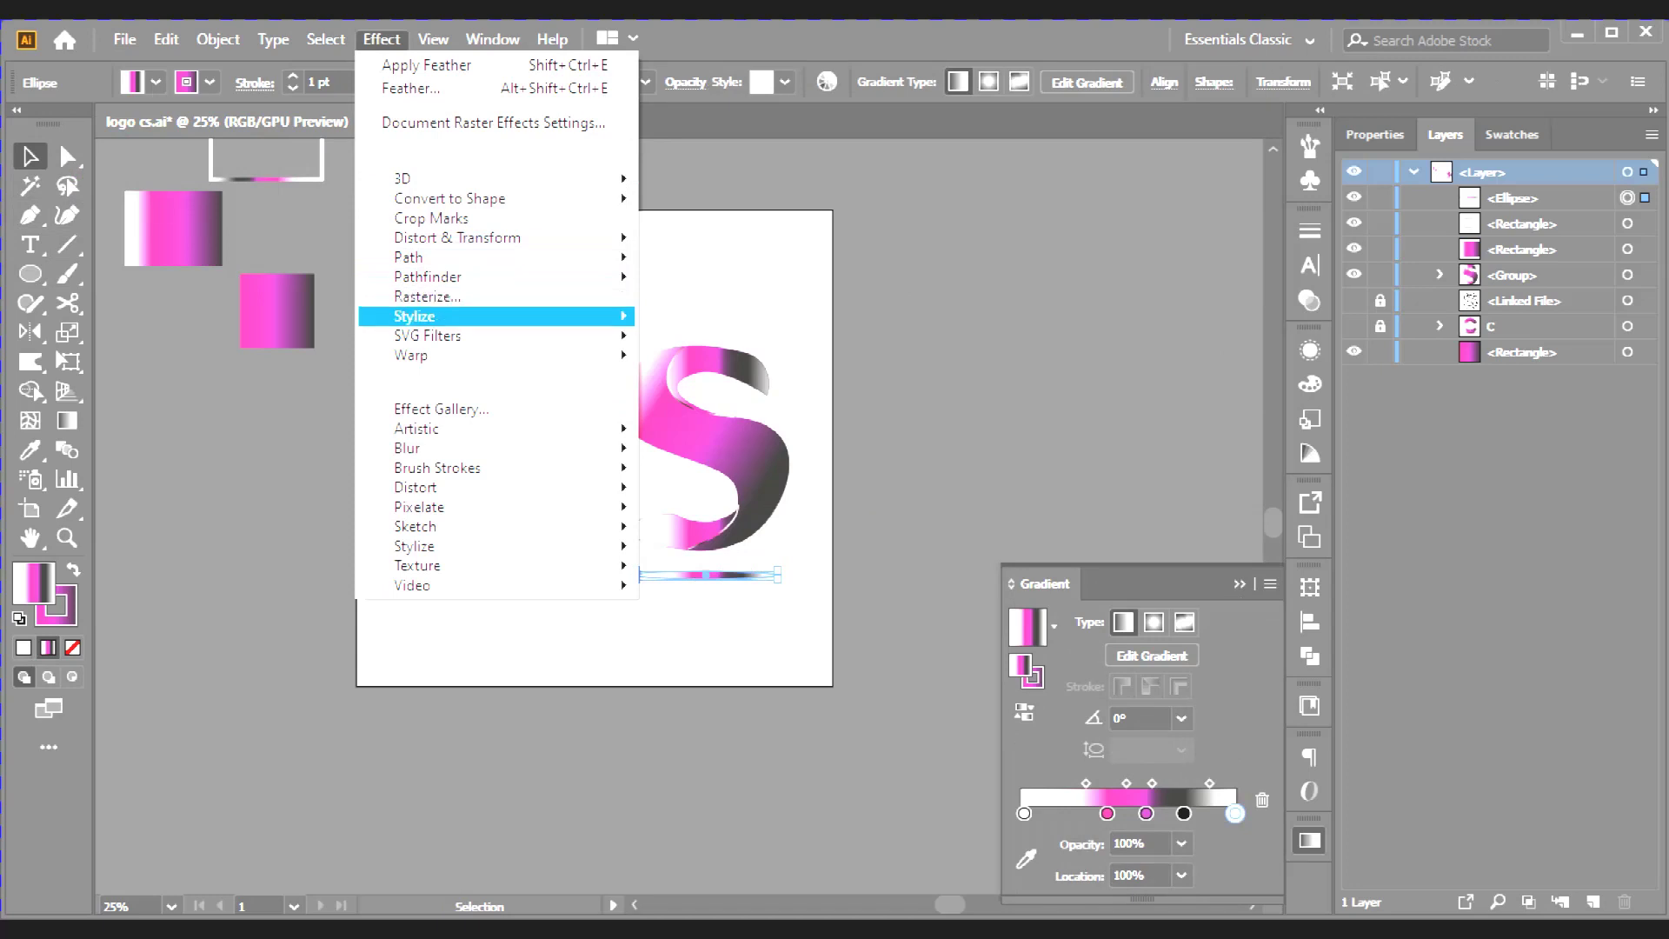
click(696, 351)
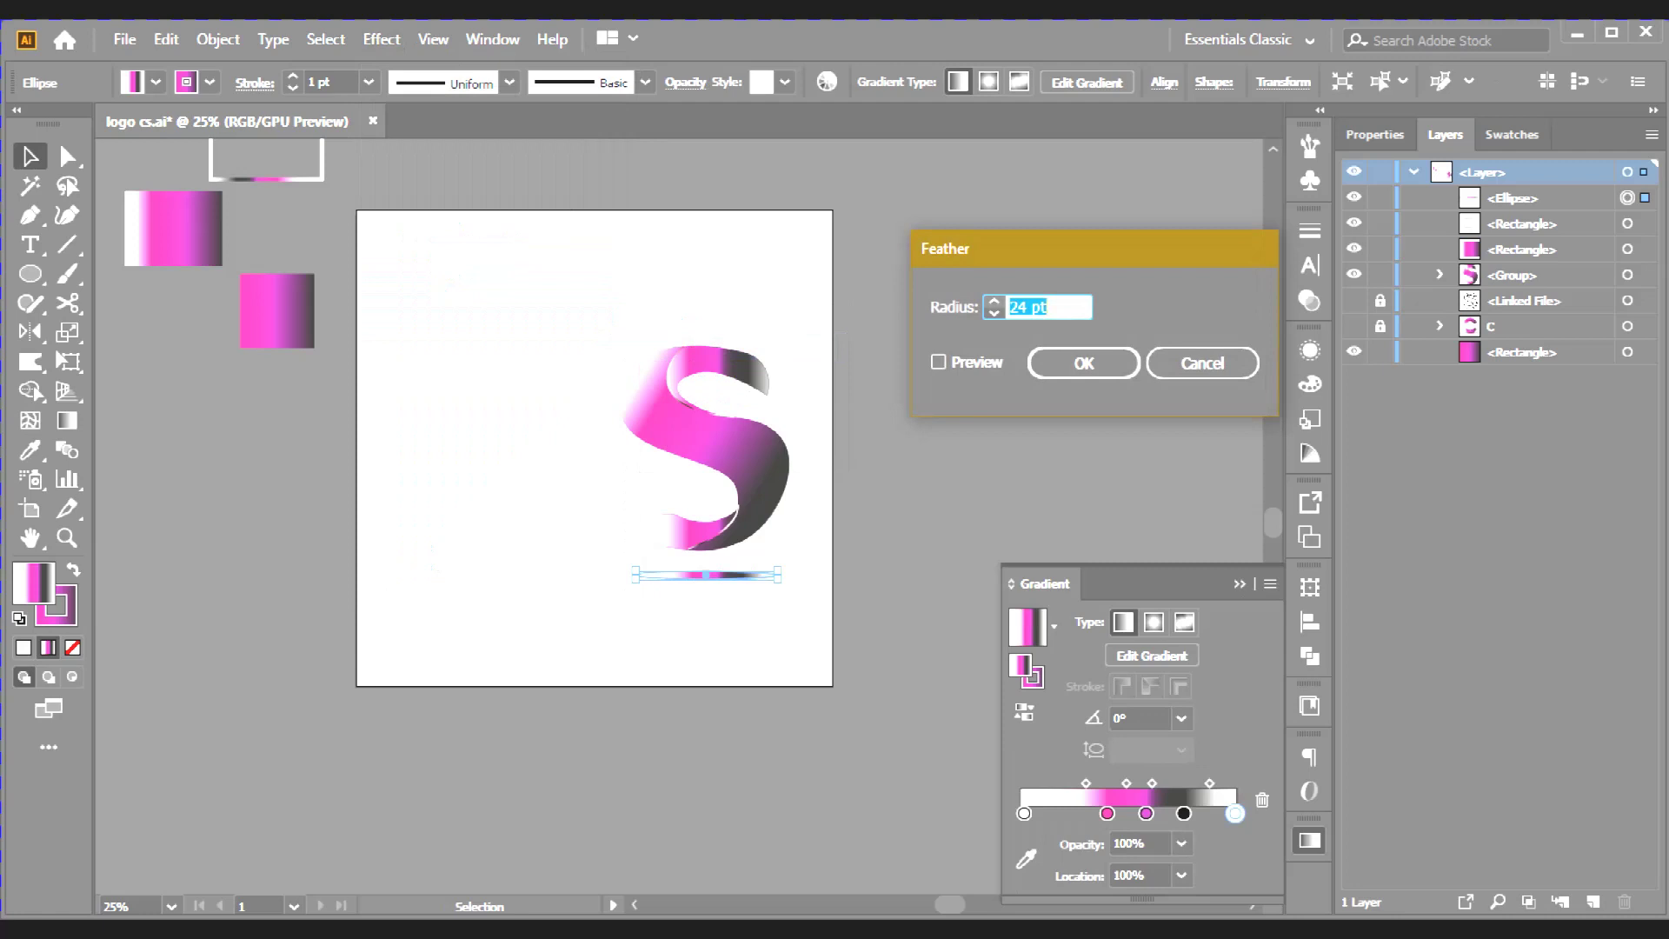
key(Up)
key(Up)
key(Up)
key(Tab)
key(space)
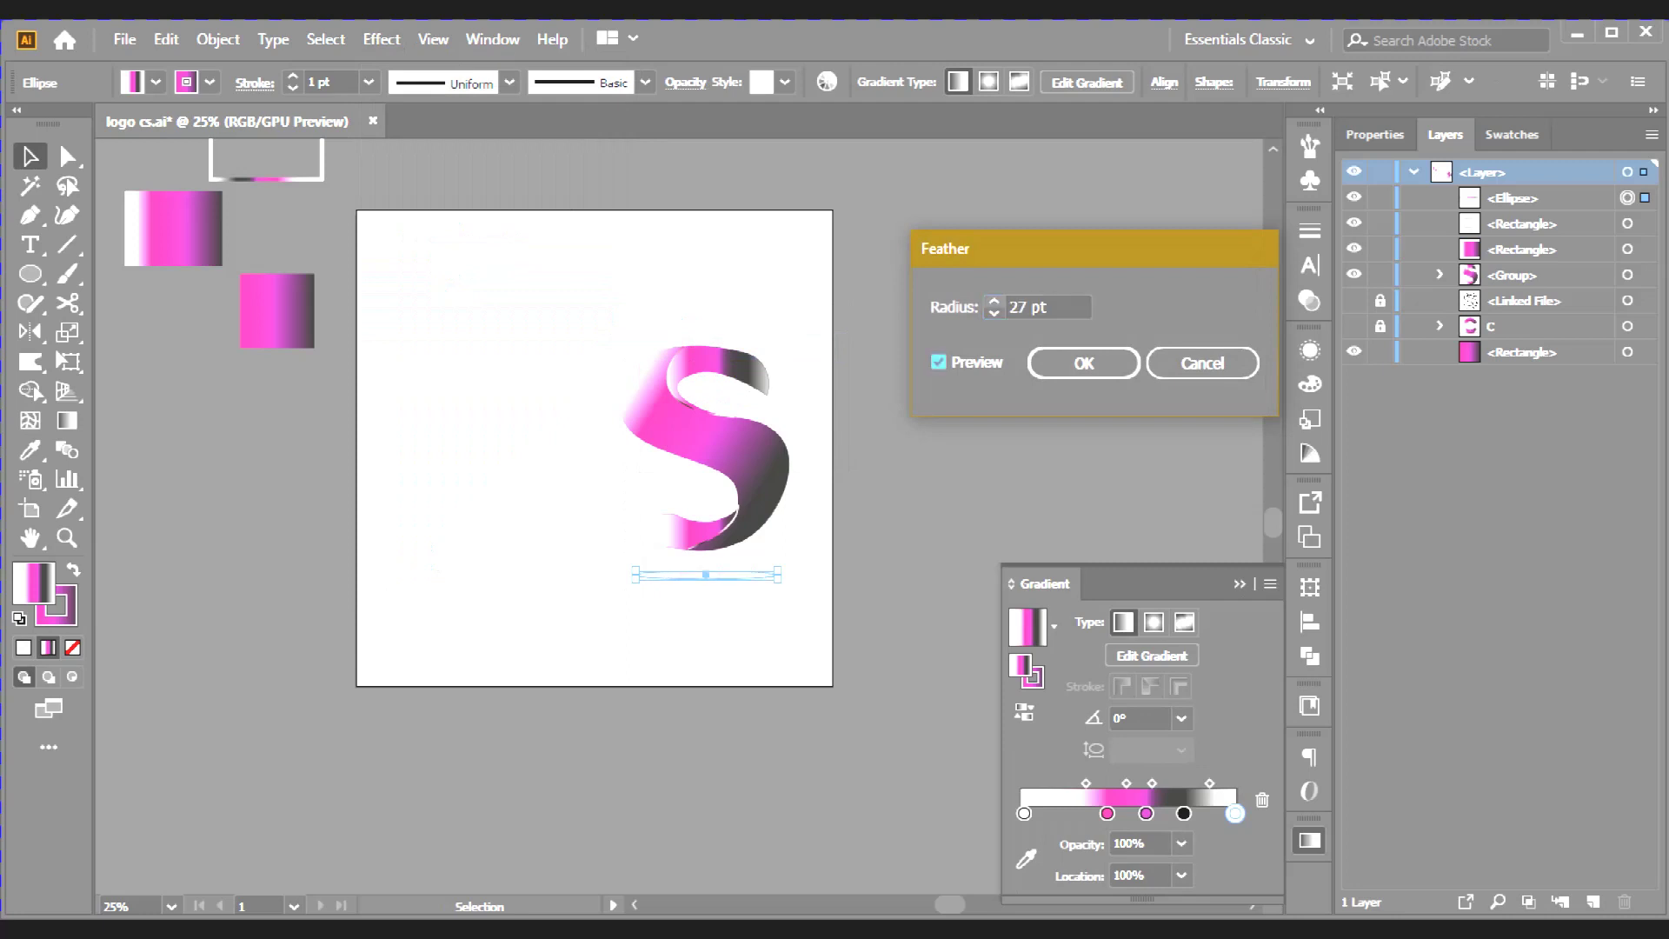
key(shift+Tab)
key(Up)
key(Up)
key(Up)
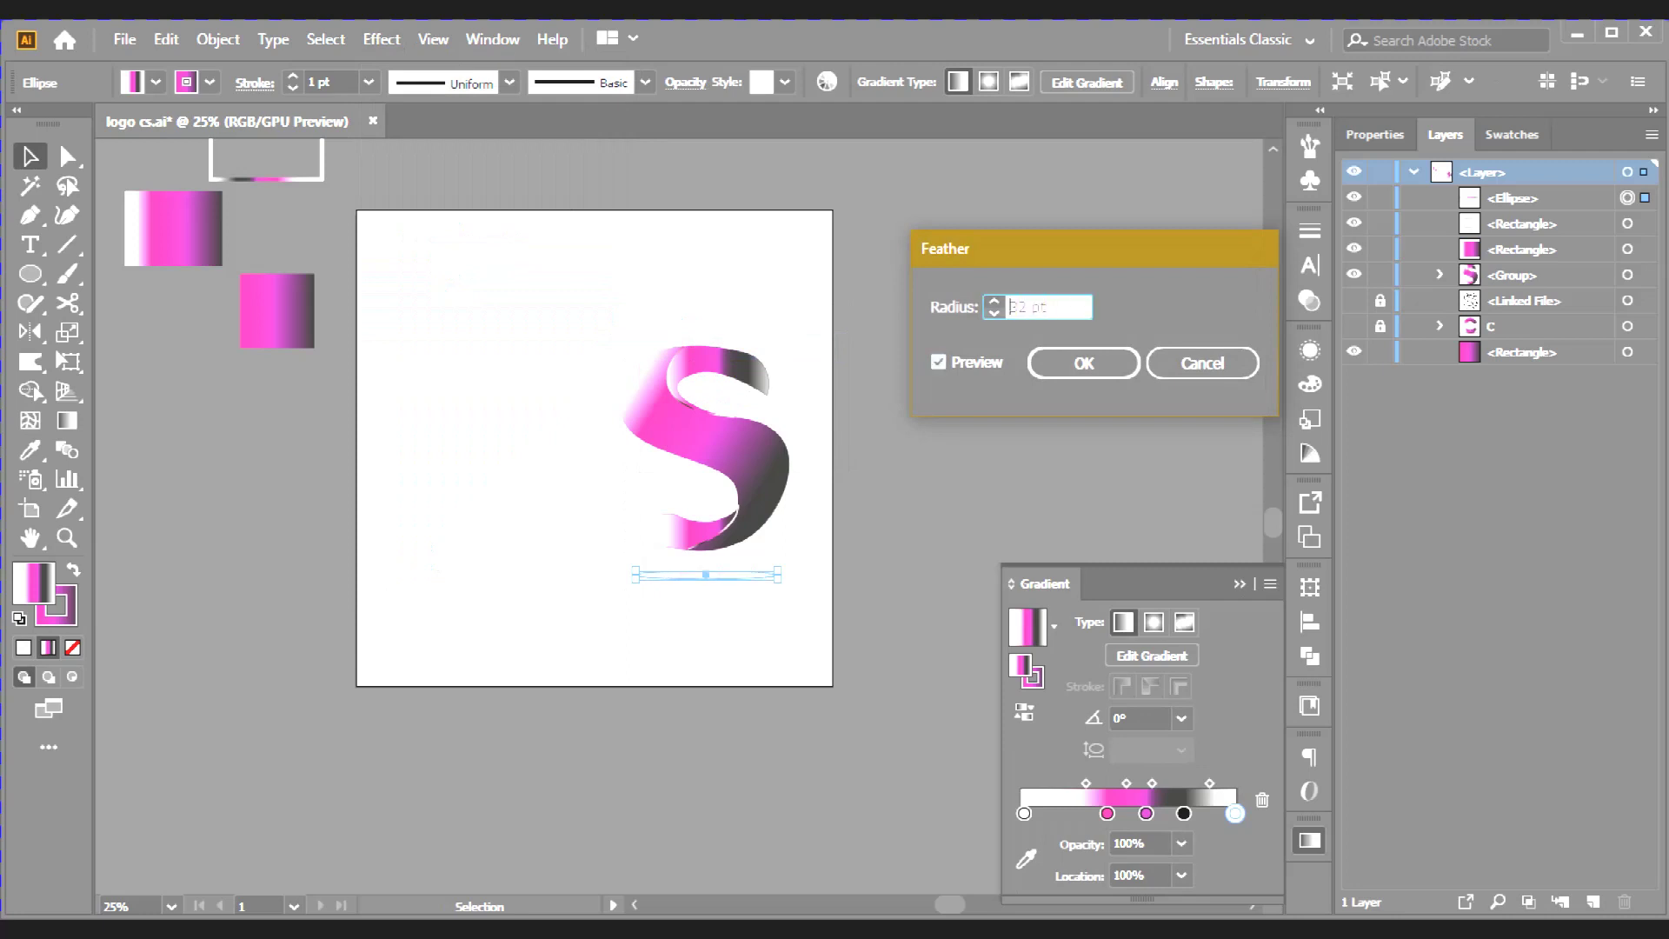
key(Down)
key(Down)
key(Down)
key(Down)
key(Down)
key(Down)
key(Down)
key(Down)
key(Down)
key(Down)
key(Down)
key(Down)
key(Down)
key(Return)
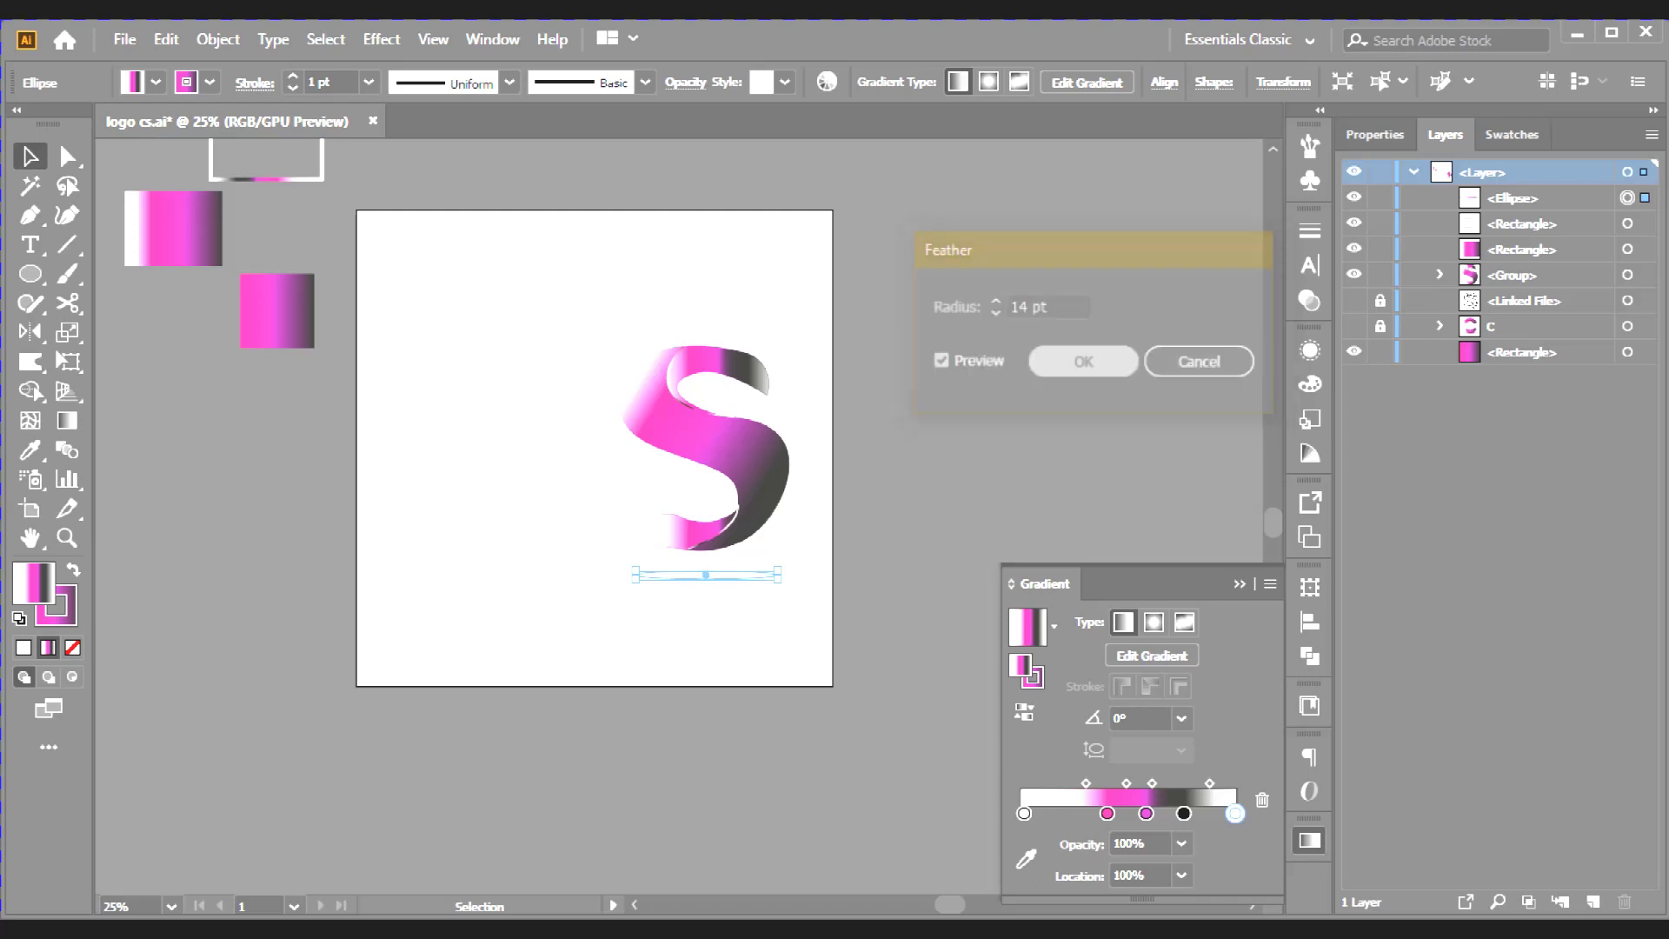
Fill the feathered ellipse with solid black and deselect it
click(155, 81)
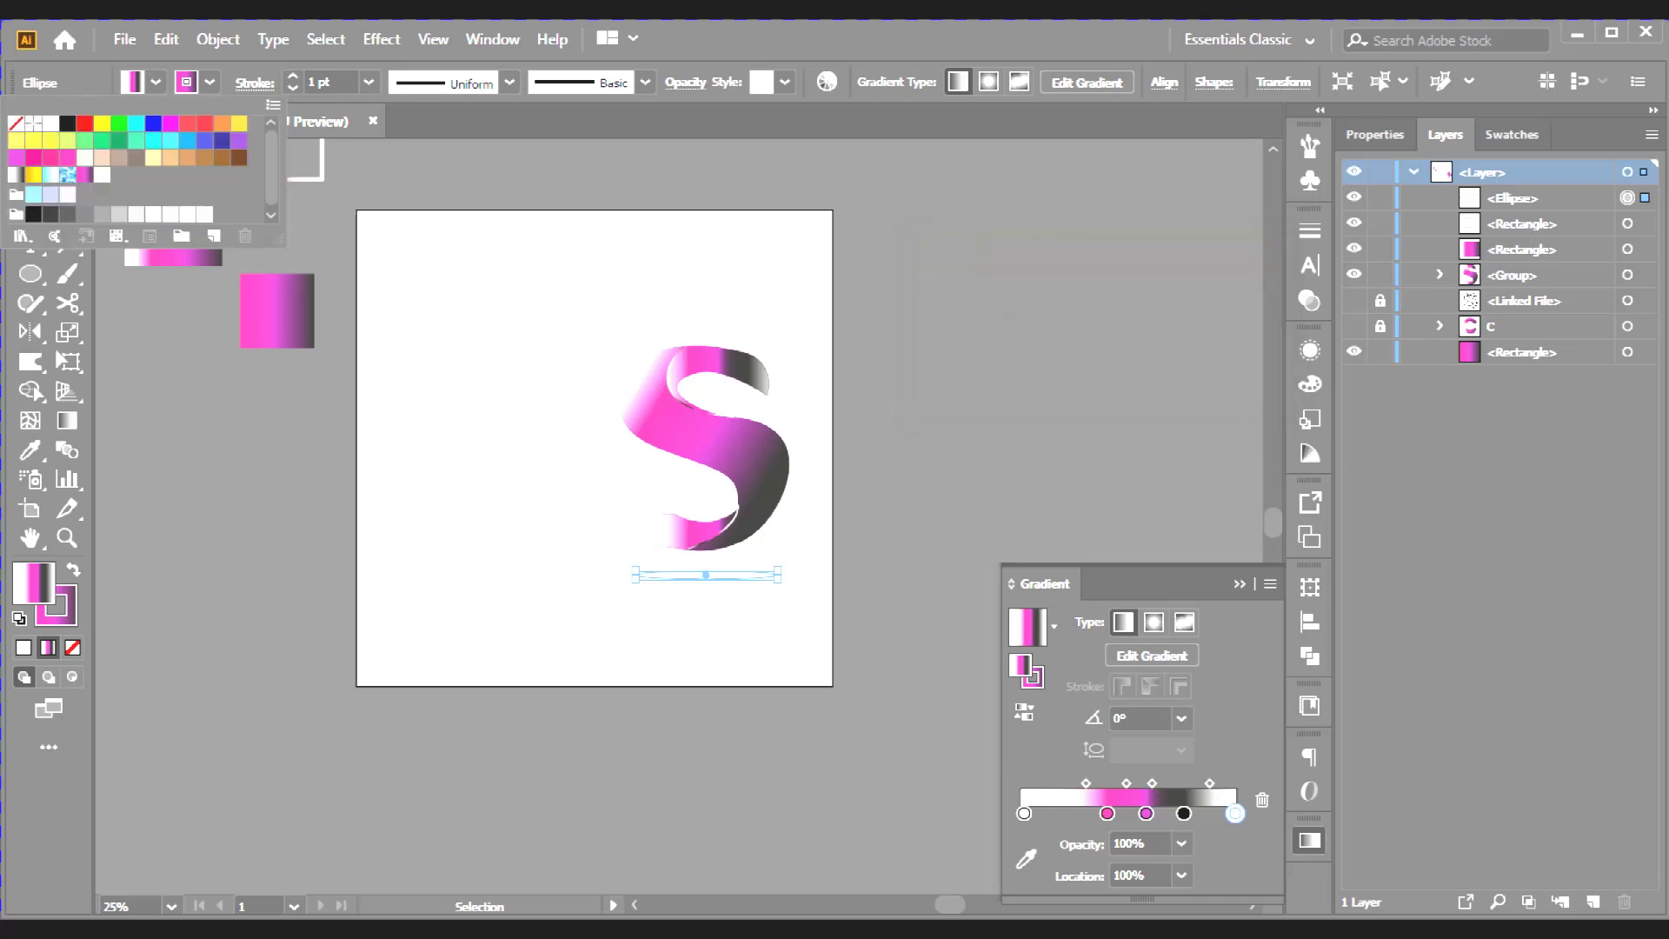
click(68, 122)
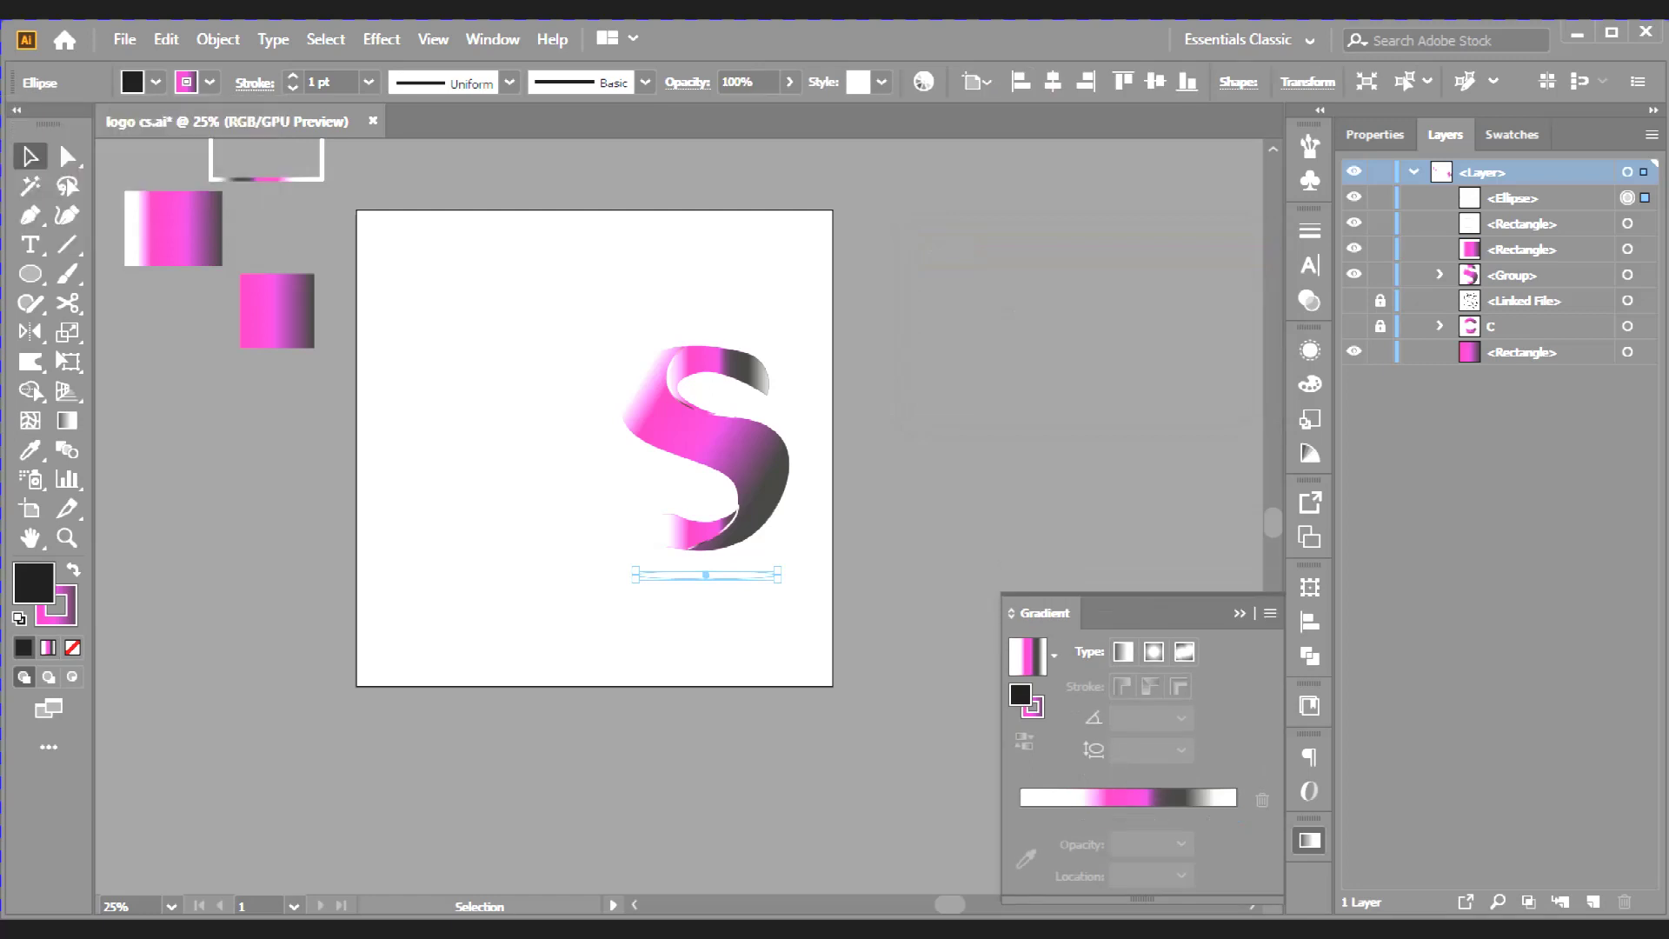
key(ctrl+shift+a)
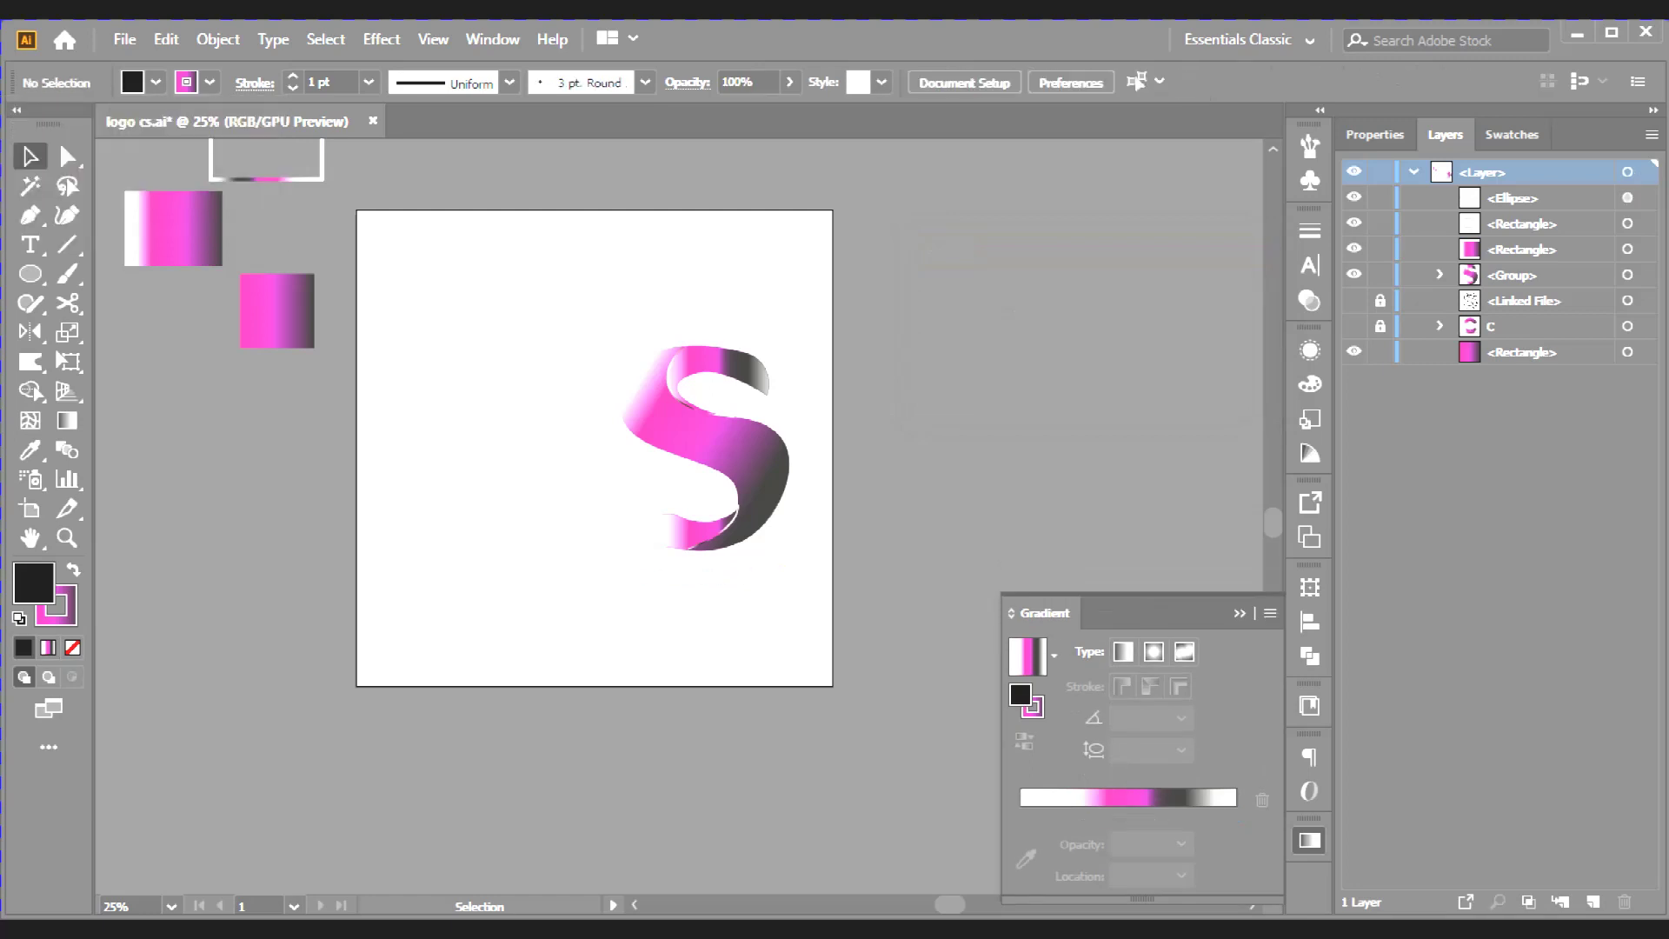
Stretch the feathered ellipse wider to the left and nudge it up and right under the S
click(719, 576)
drag(634, 574, 574, 574)
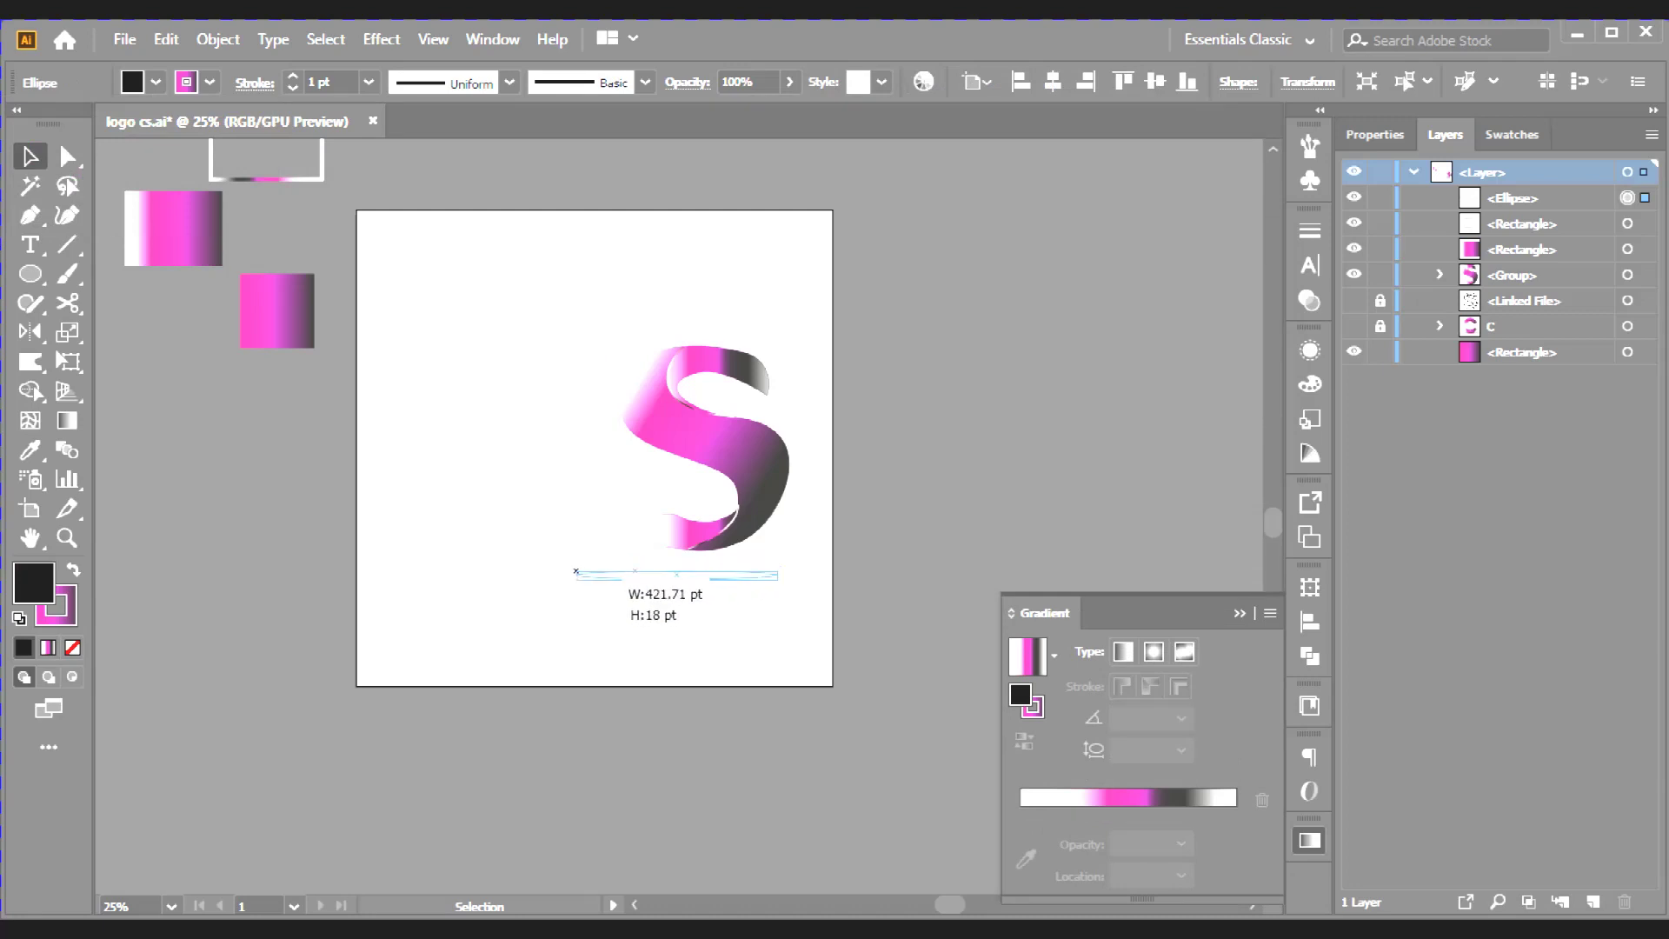
key(ctrl+shift+a)
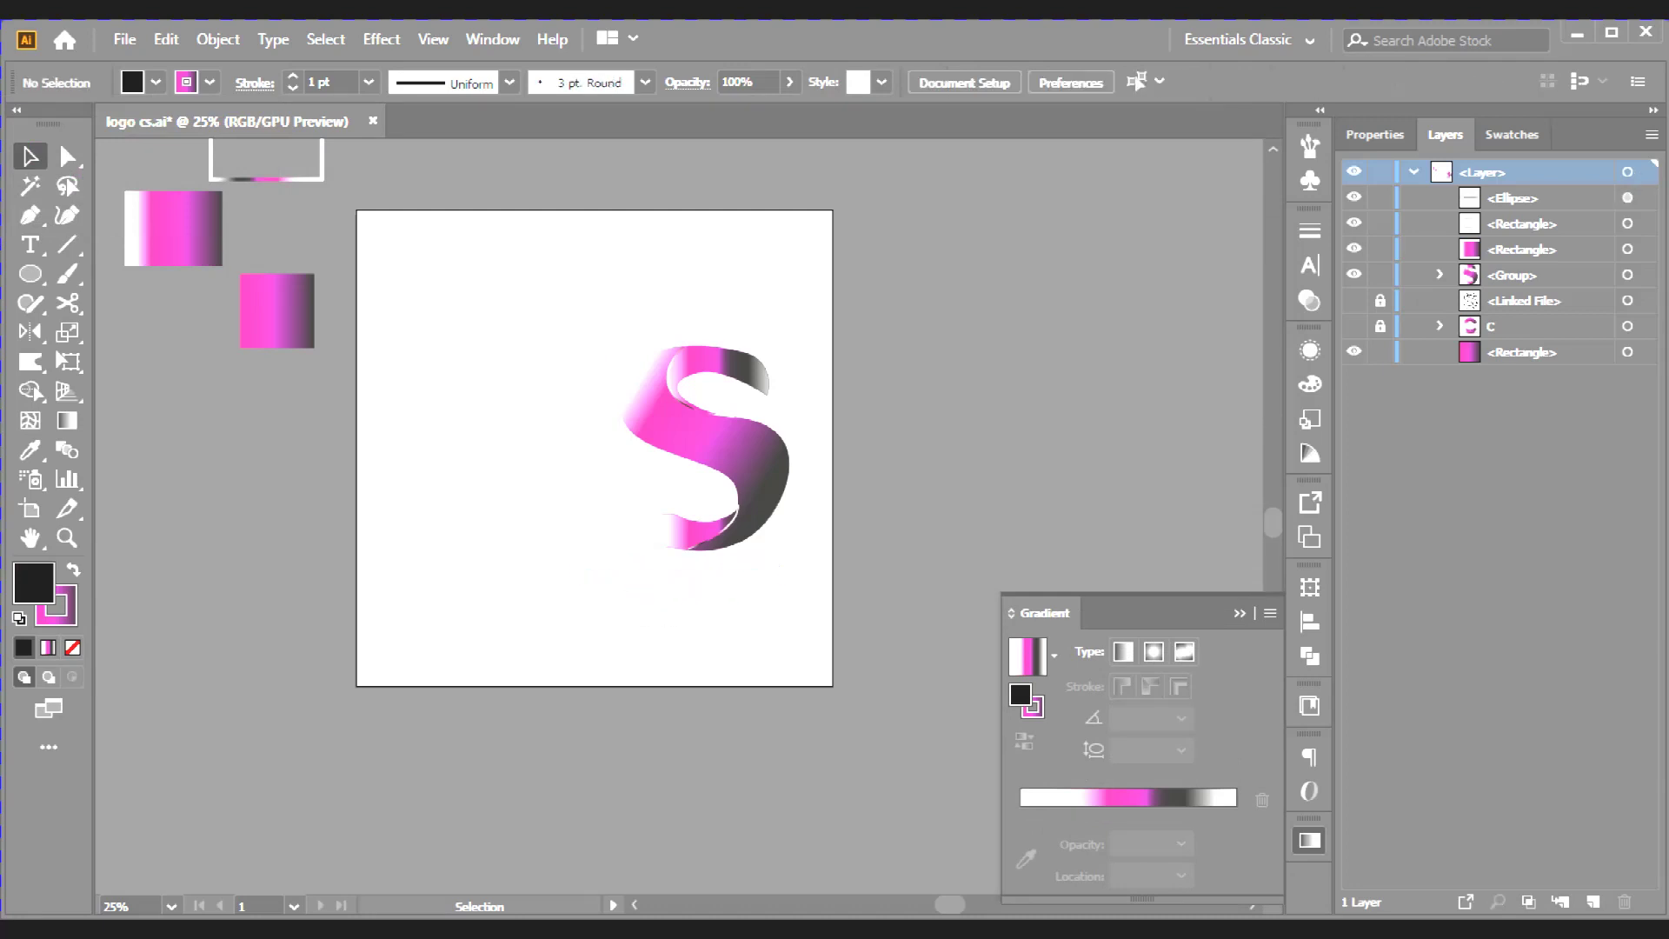
drag(581, 574, 593, 569)
key(ctrl+shift+a)
key(ctrl+z)
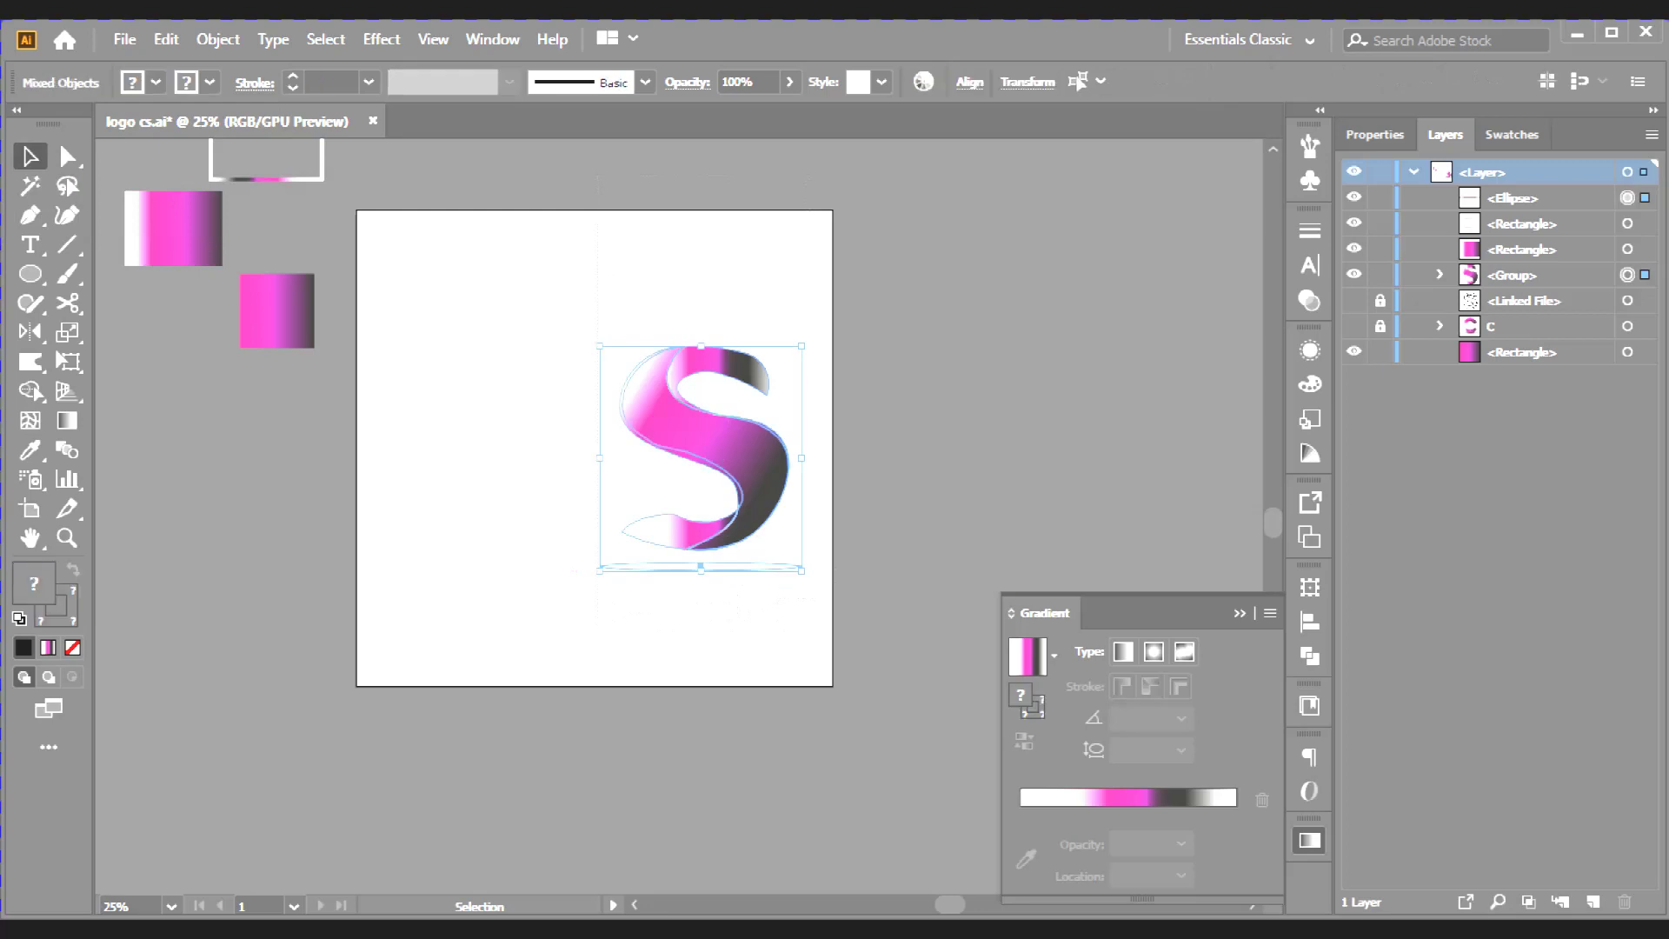
Group the S and shadow, then apply Horizontal and Vertical Align Center from the Align panel
key(ctrl+g)
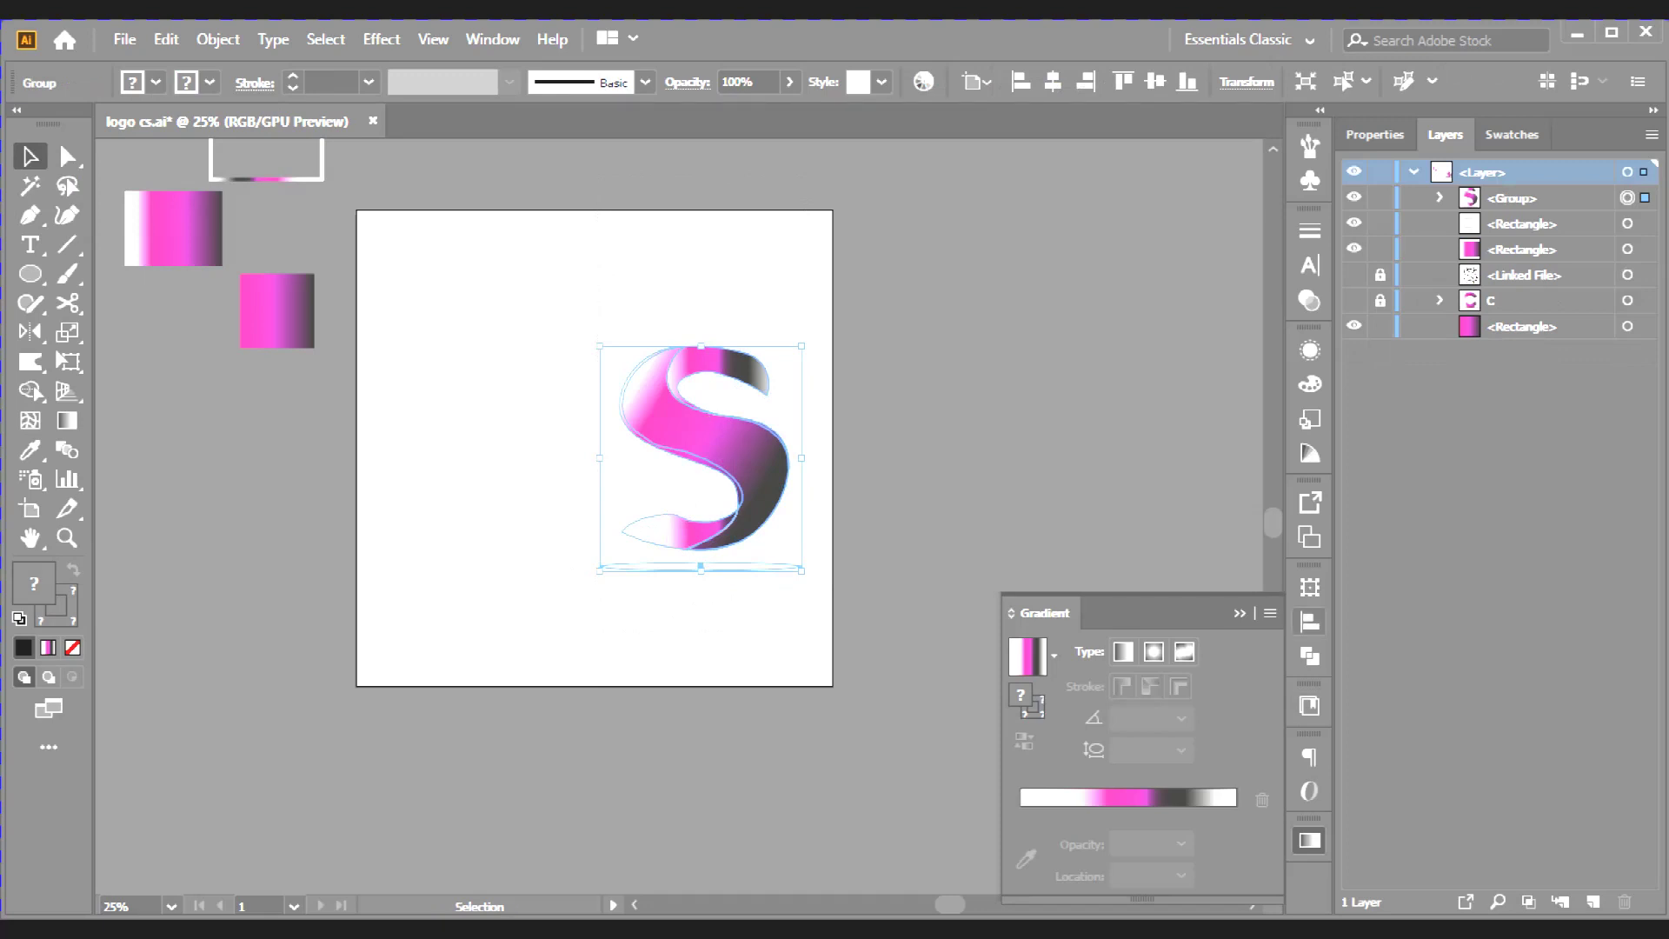
click(1309, 621)
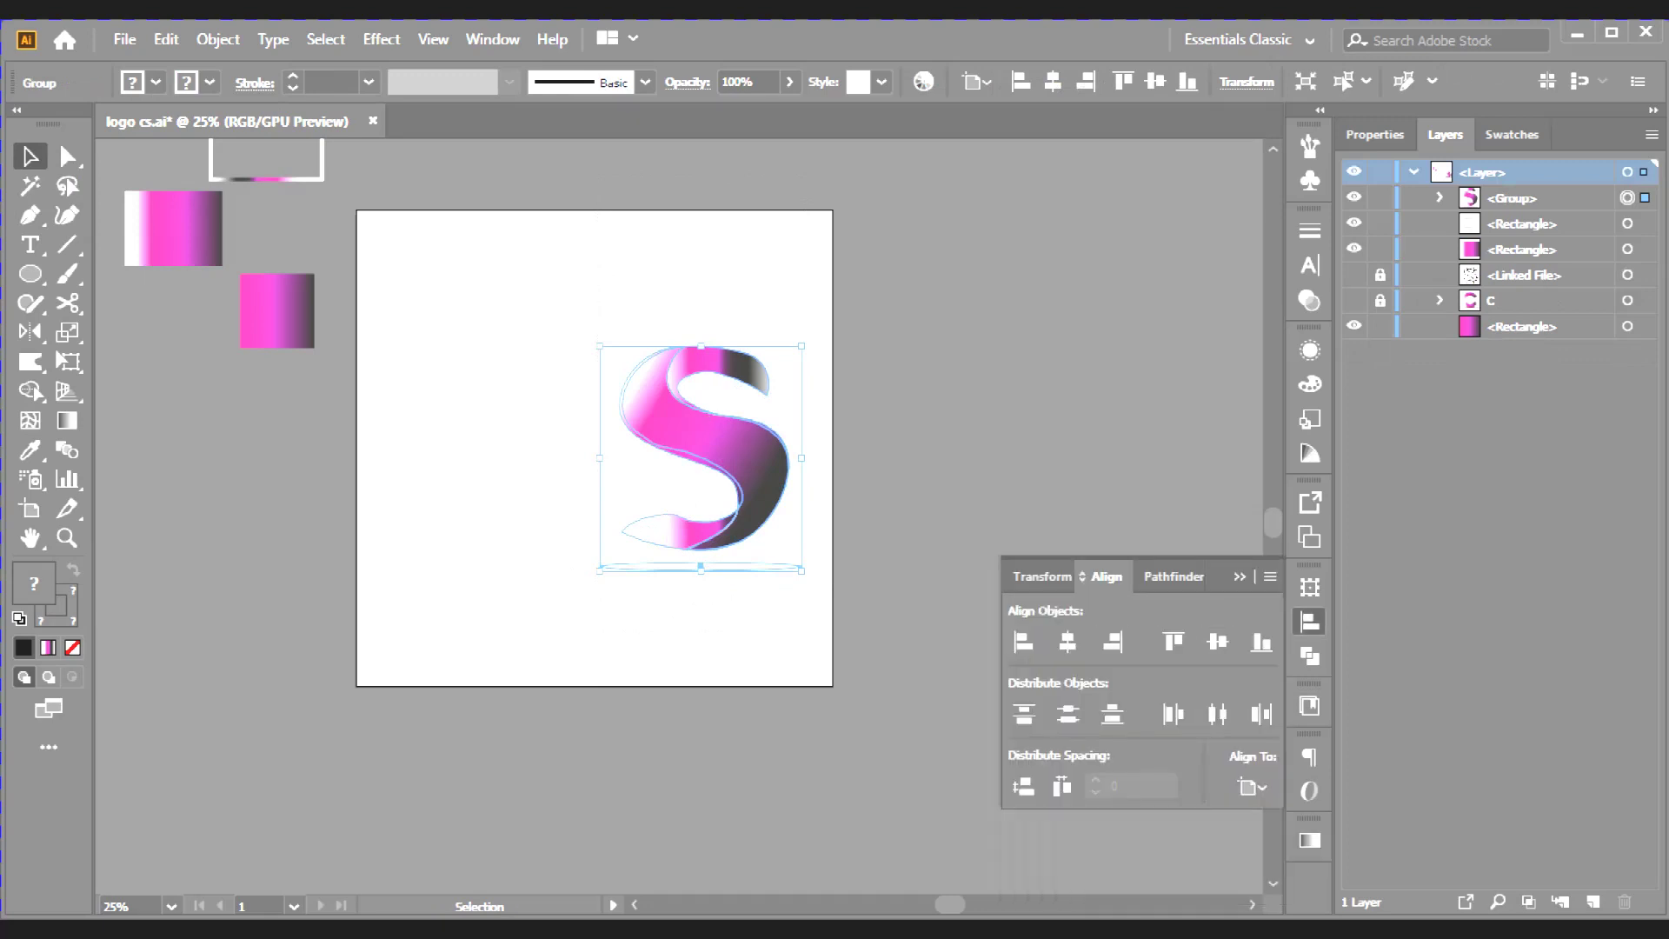
click(1067, 642)
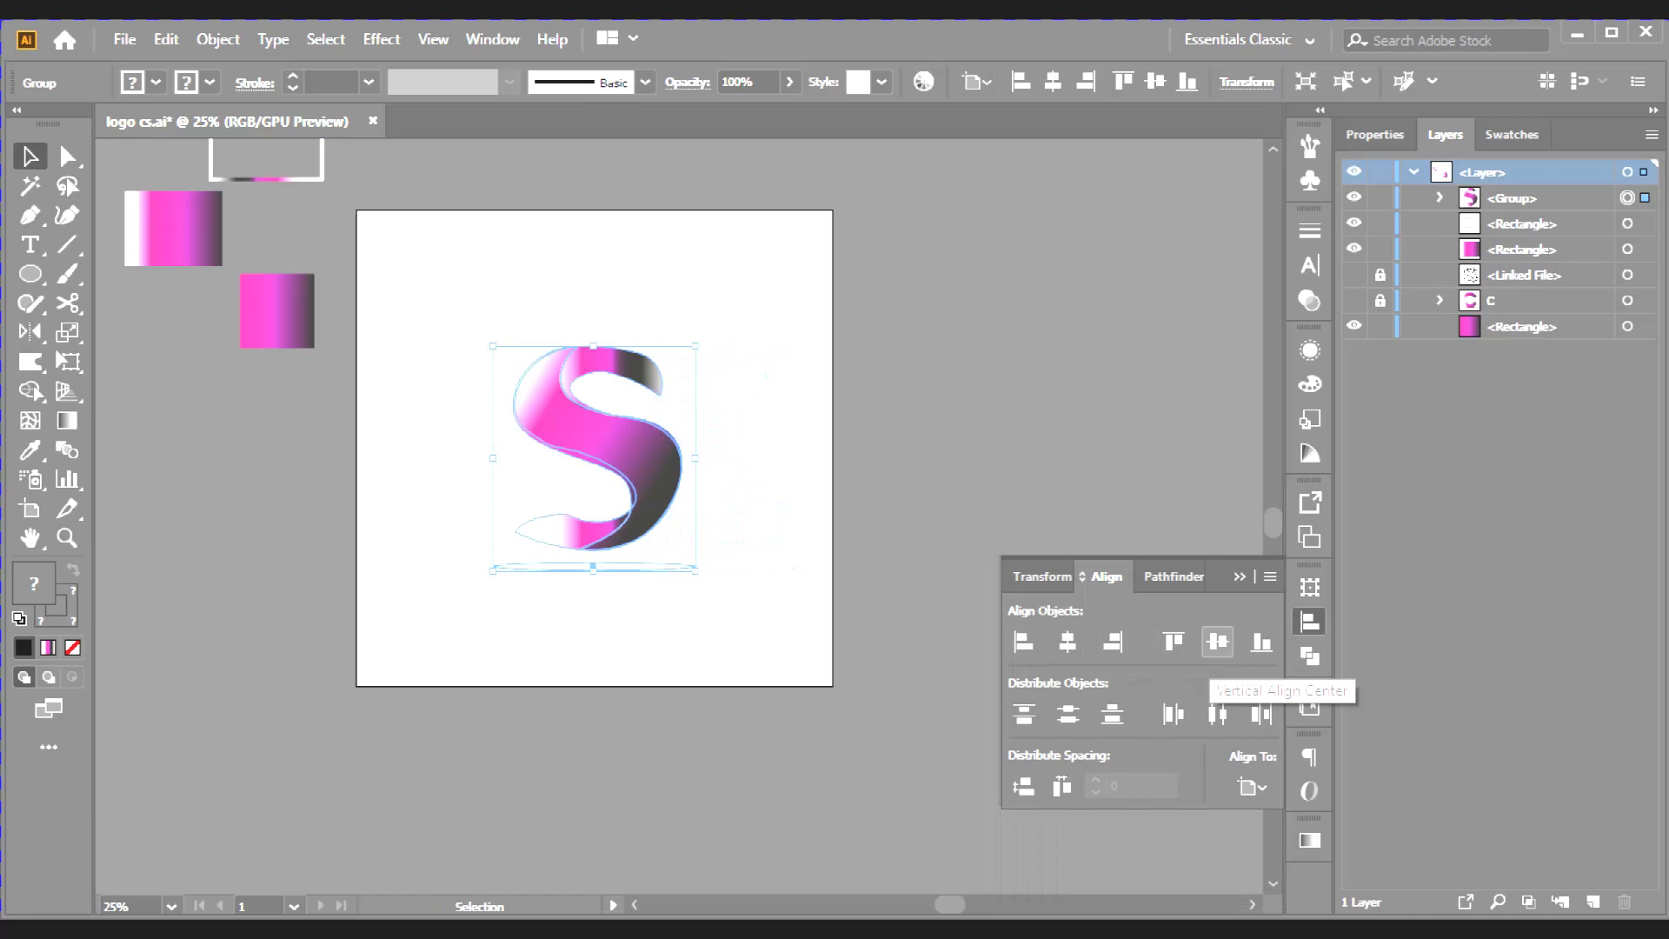
click(1217, 642)
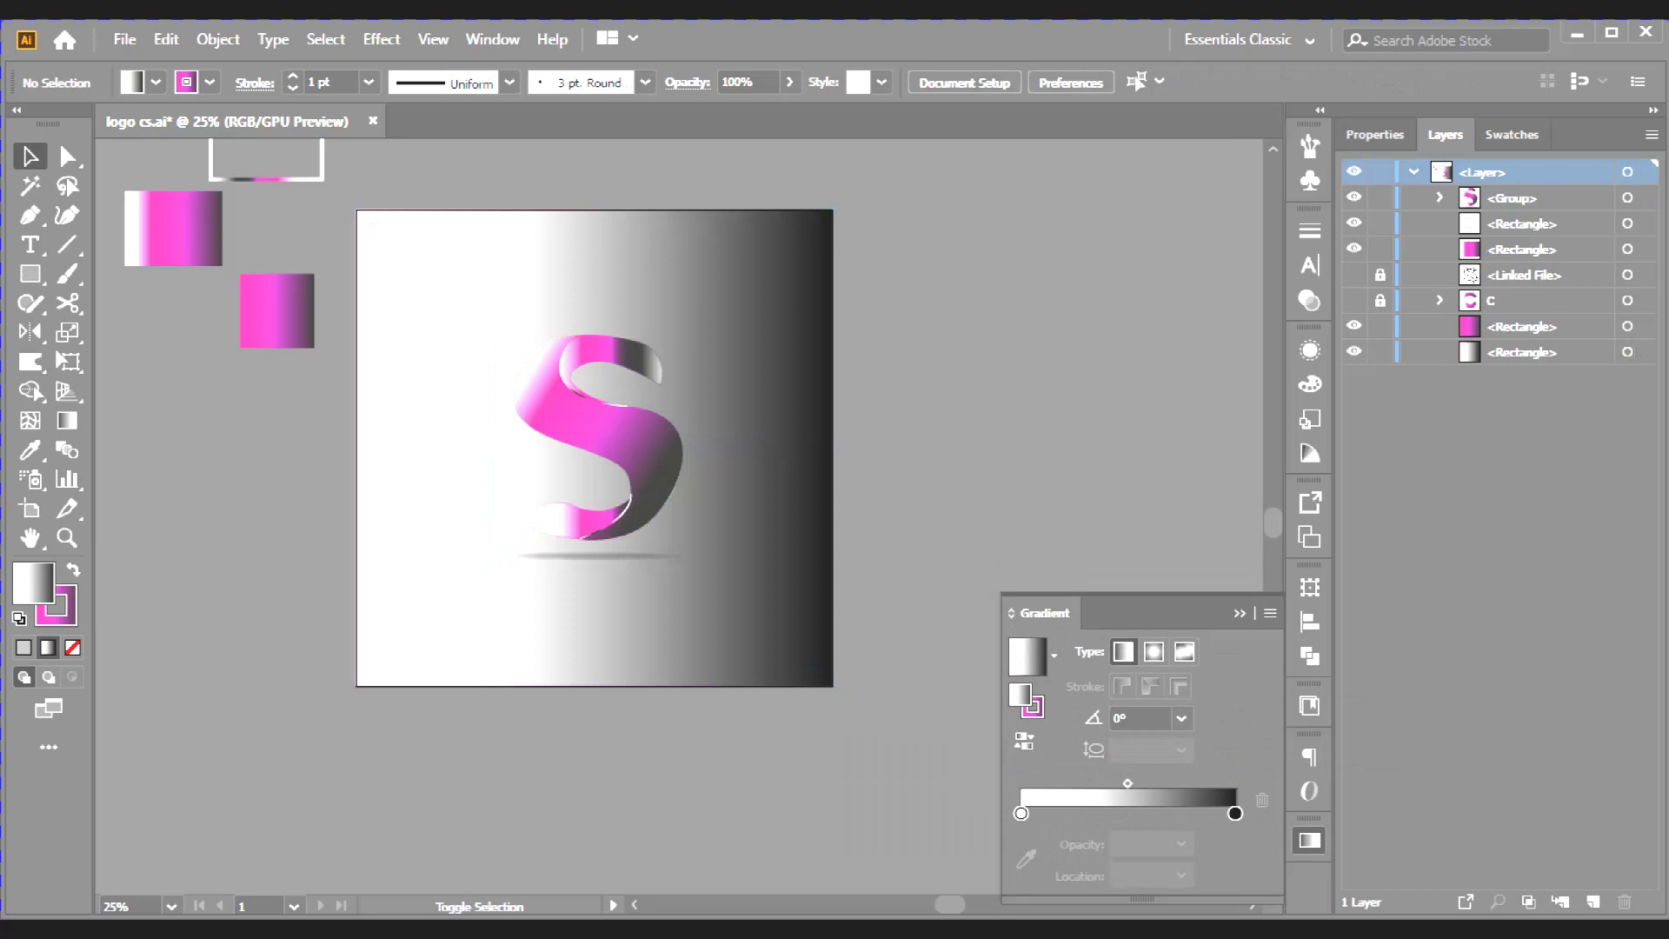
Switch to Presentation Mode to view the finished S logo full-screen without the interface
key(shift+f)
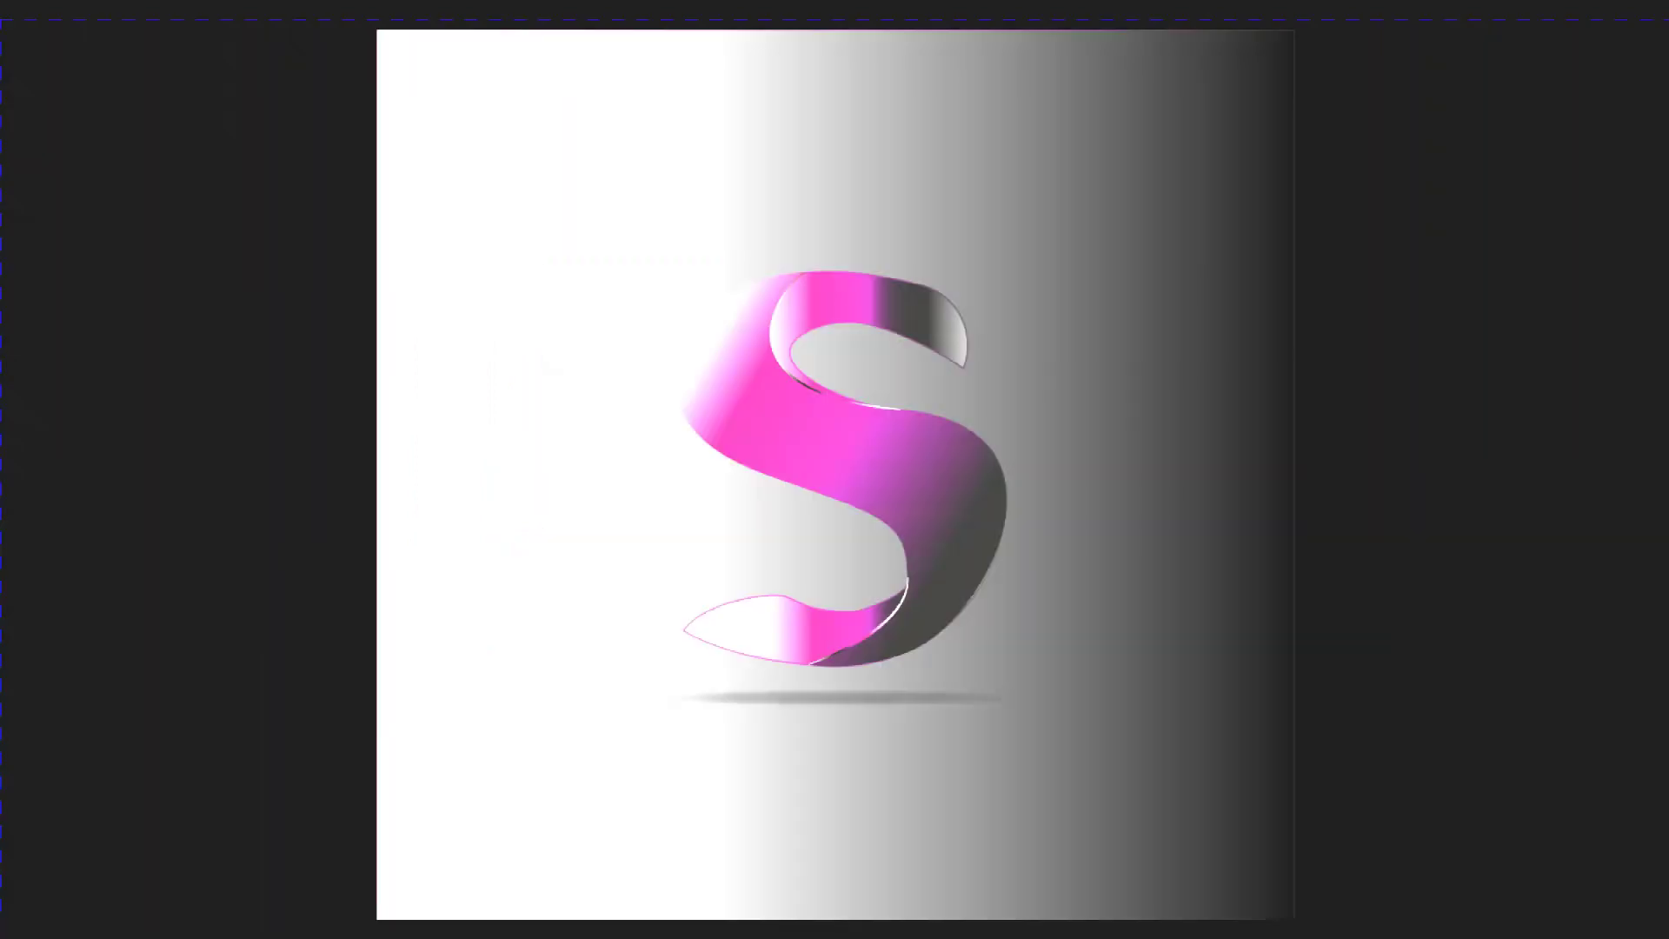